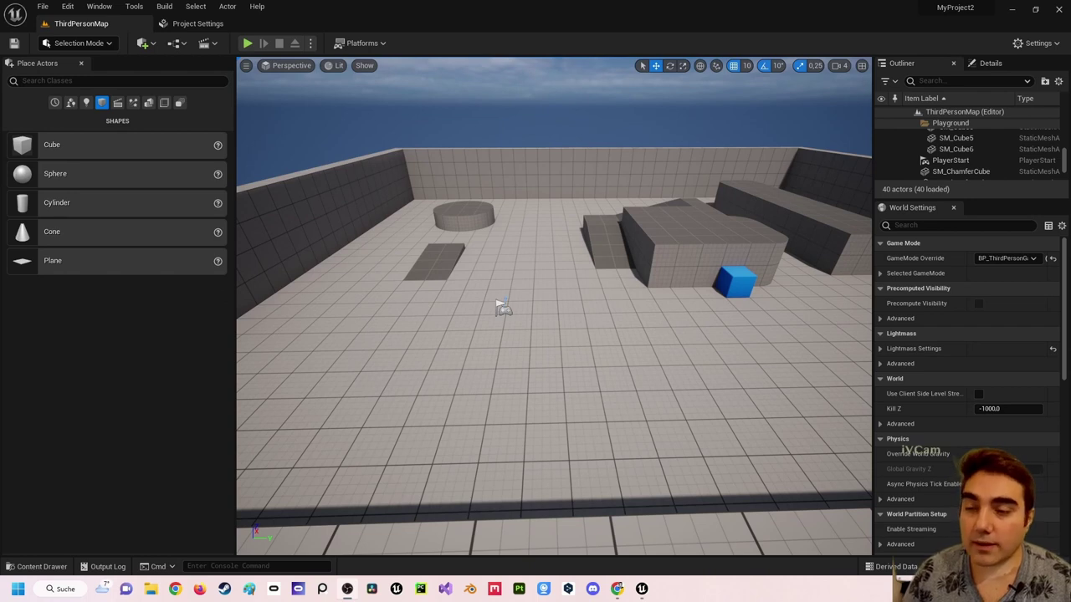
Place a cube on the floor and Alt-drag a duplicate cube to its right.
{"action": "right_click_drag", "start_coordinate": [383, 265], "coordinate": [383, 288]}
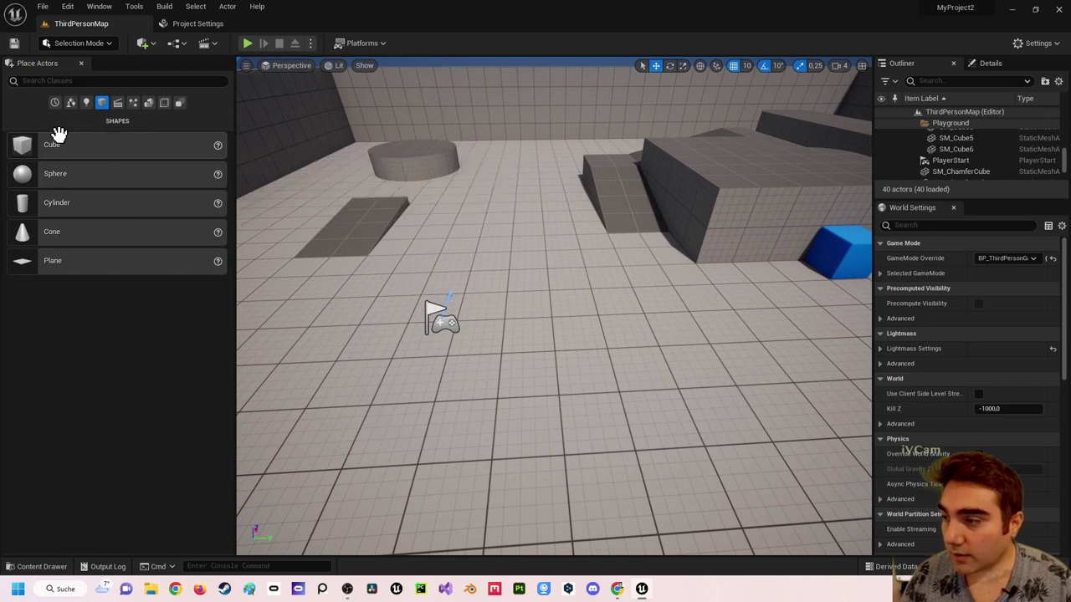
{"action": "left_click_drag", "start_coordinate": [22, 144], "coordinate": [564, 343]}
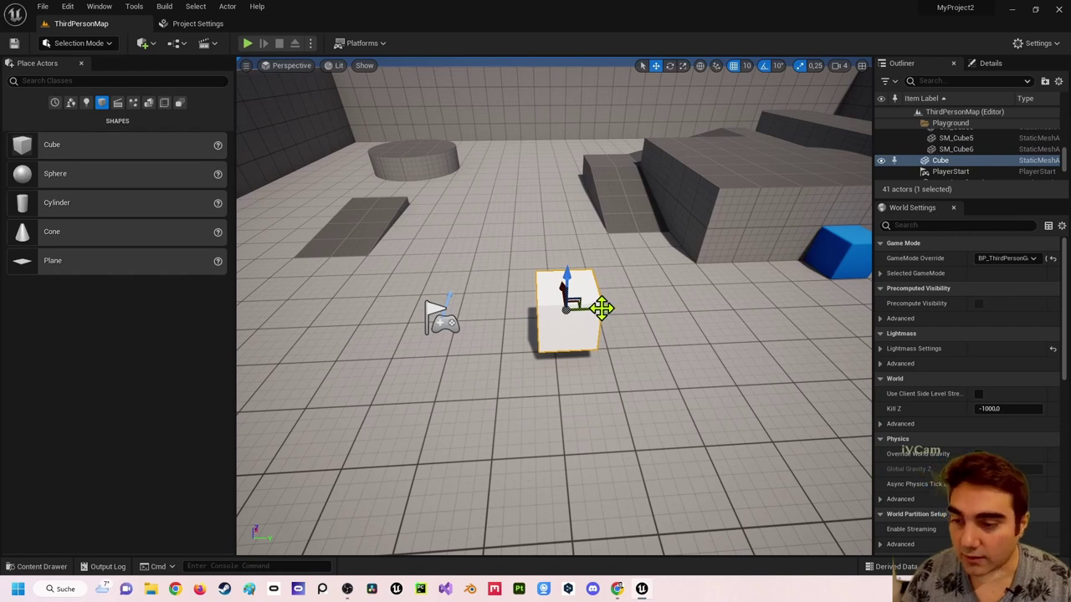
{"action": "left_click_drag", "start_coordinate": [602, 309], "coordinate": [755, 319], "text": "alt"}
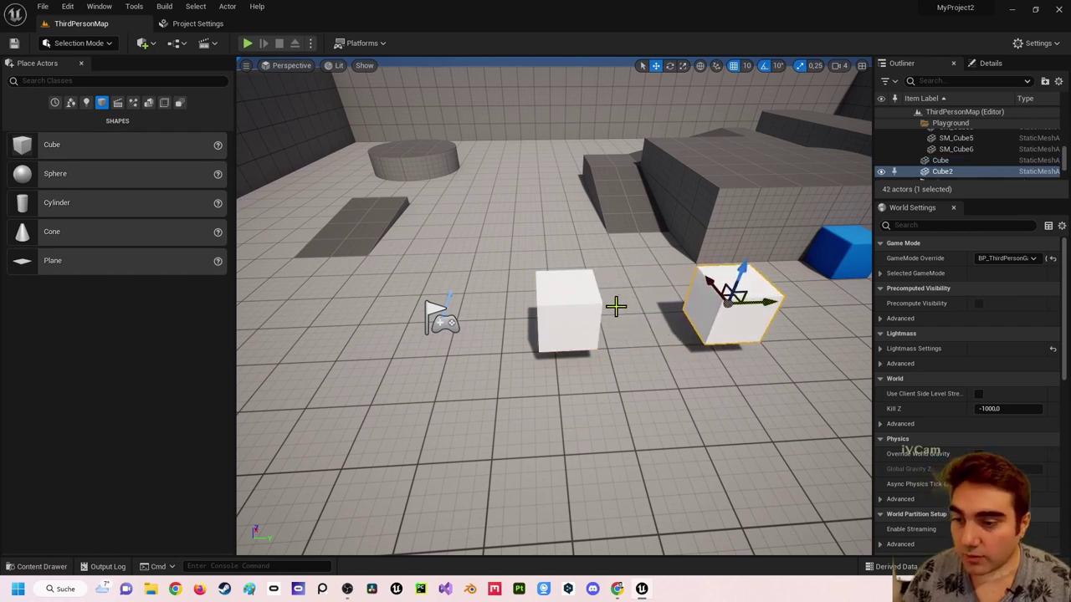
{"action": "left_click", "coordinate": [590, 306]}
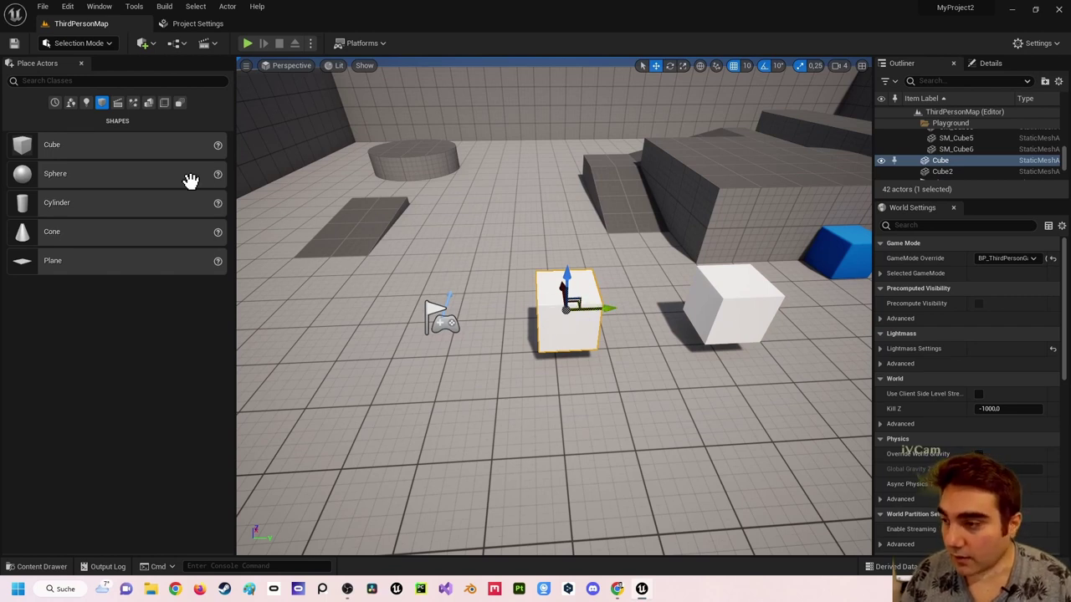
Add a point light above the left cube and select that cube together with its light.
{"action": "left_click", "coordinate": [86, 103]}
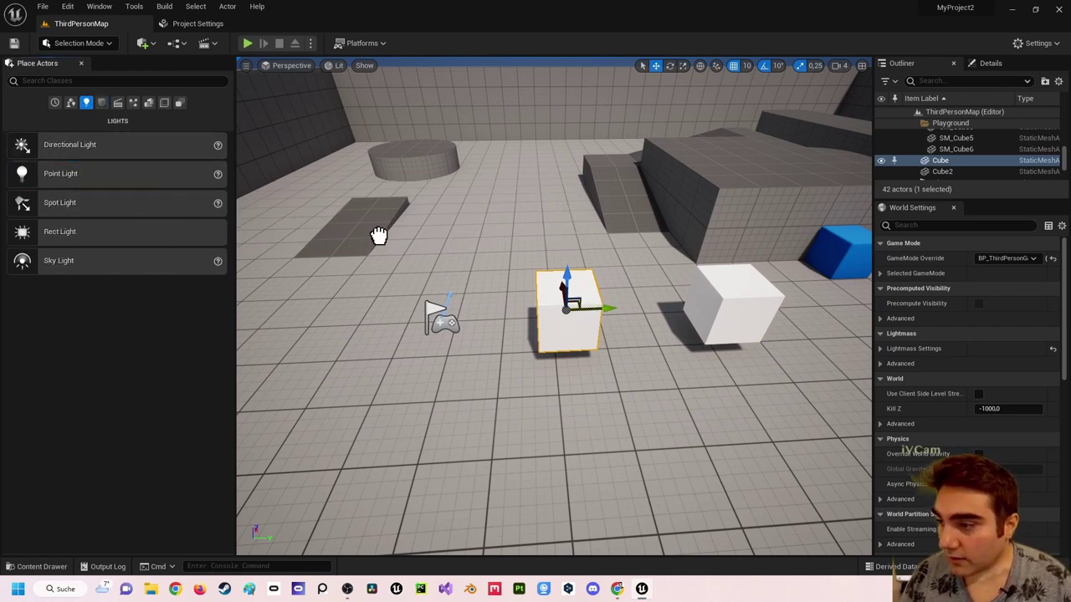
{"action": "mouse_move", "coordinate": [60, 173]}
{"action": "left_mouse_down"}
{"action": "mouse_move", "coordinate": [569, 266]}
{"action": "mouse_move", "coordinate": [772, 252]}
{"action": "left_mouse_up"}
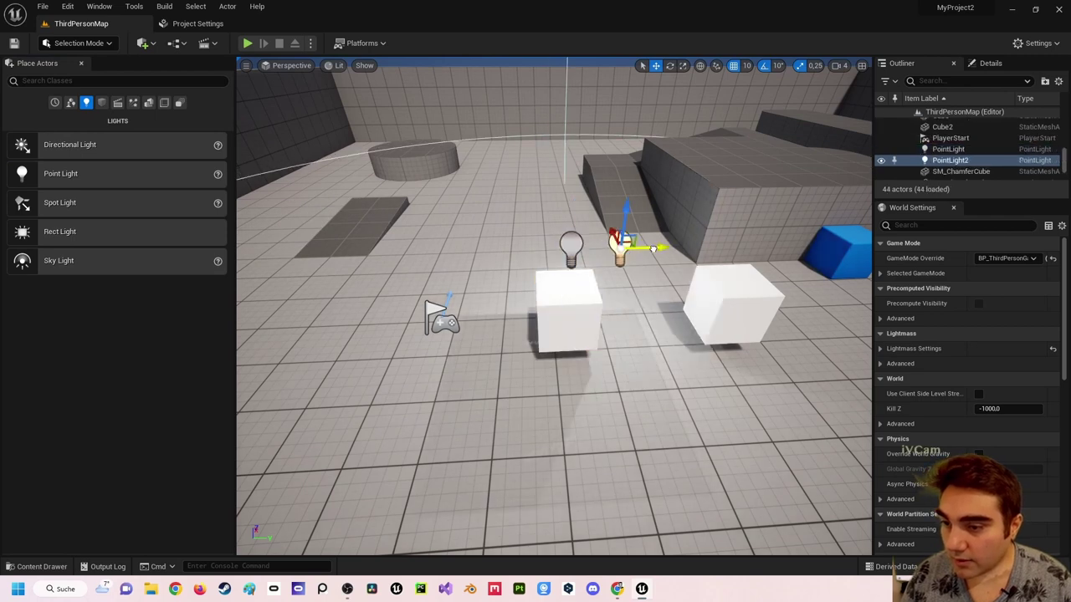
{"action": "left_click", "coordinate": [577, 331]}
{"action": "left_click", "coordinate": [573, 246], "text": "ctrl"}
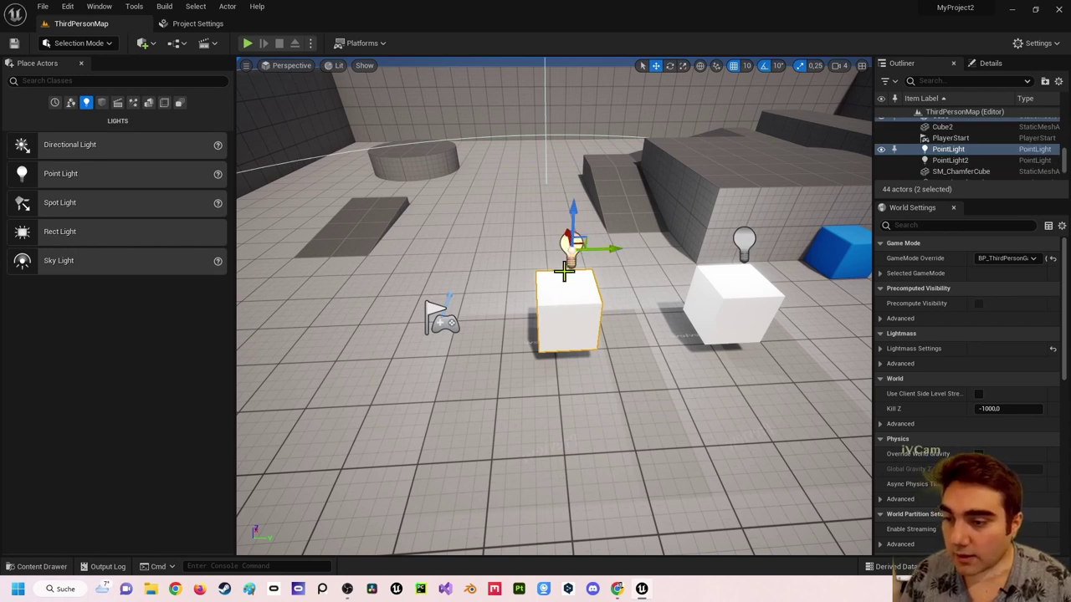
Convert the left cube and its point light into blueprint BP_Feuer using Harvest Components.
{"action": "left_click", "coordinate": [179, 46]}
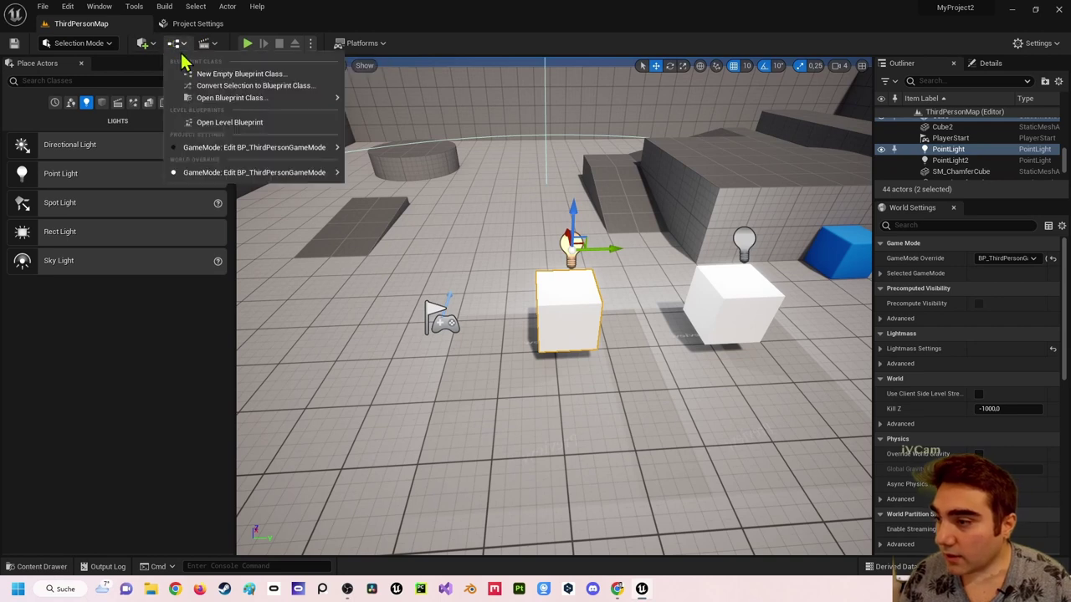
{"action": "left_click", "coordinate": [215, 86]}
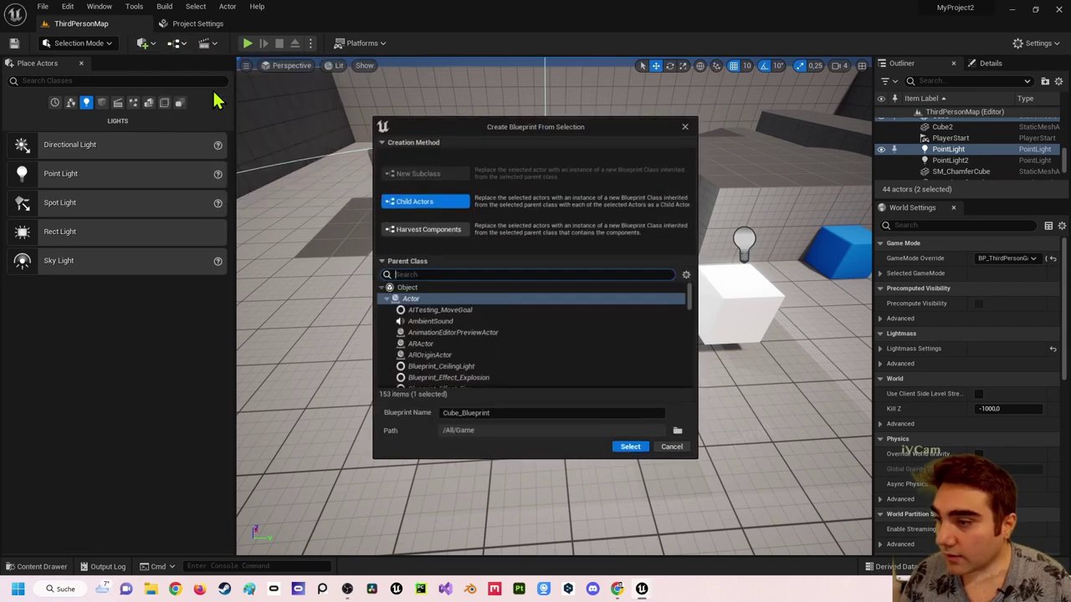
{"action": "left_click", "coordinate": [403, 230]}
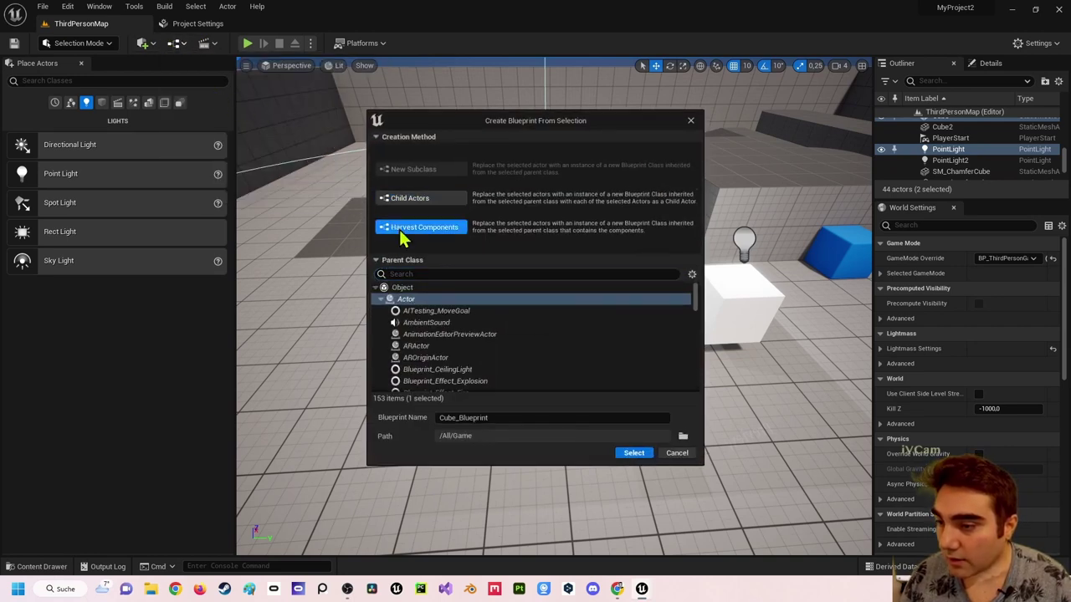
{"action": "left_click", "coordinate": [460, 418]}
{"action": "type", "text": "BP_Feuer"}
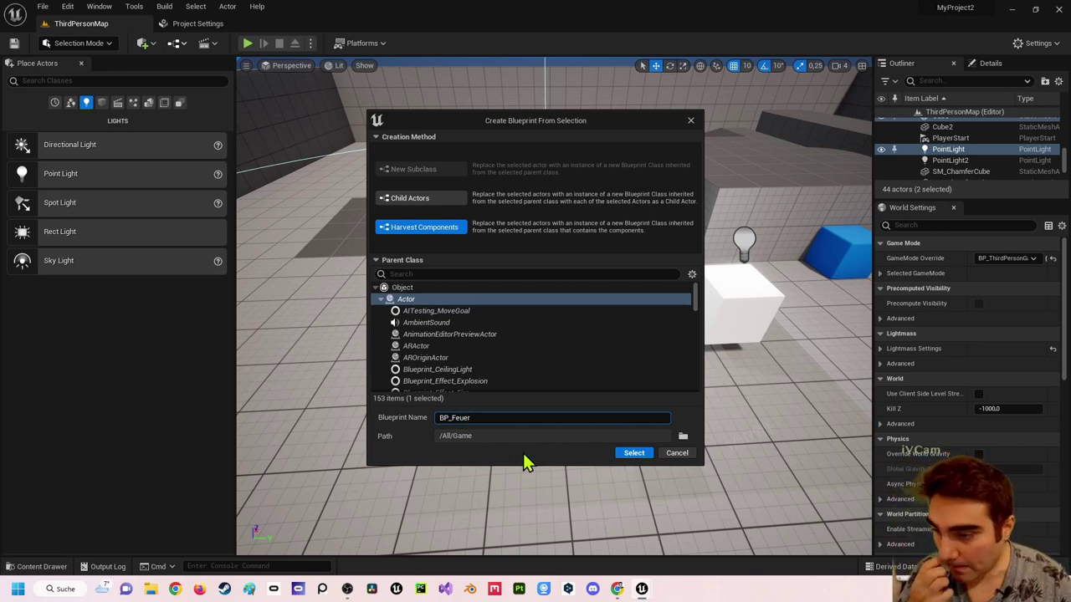
{"action": "left_click", "coordinate": [629, 456]}
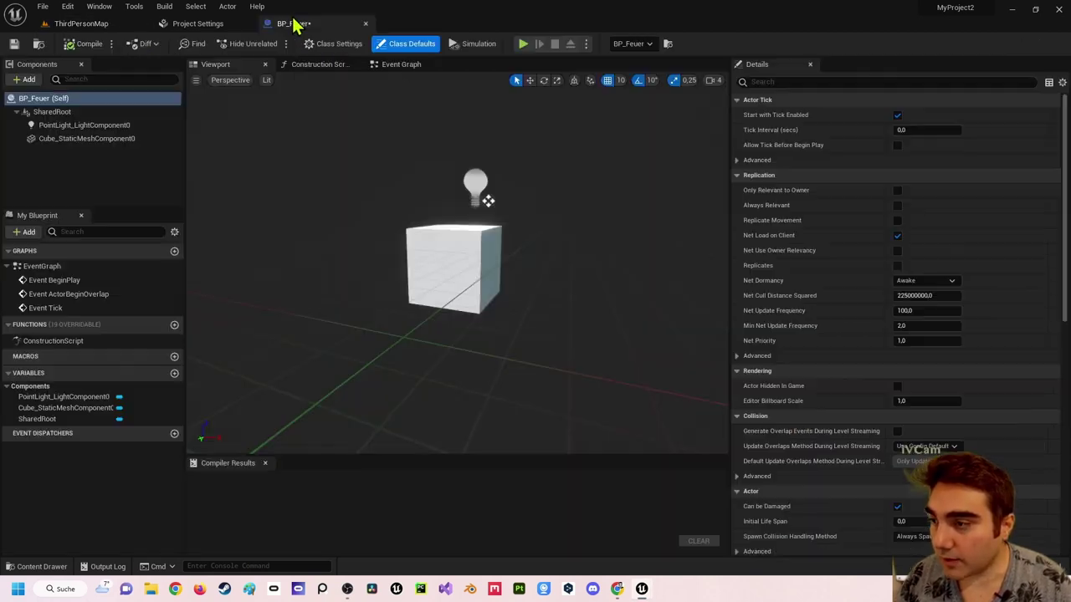
Dock the BP_Feuer editor back among the tabs and close the project settings.
{"action": "mouse_move", "coordinate": [296, 24]}
{"action": "left_mouse_down"}
{"action": "mouse_move", "coordinate": [264, 27]}
{"action": "mouse_move", "coordinate": [301, 31]}
{"action": "left_mouse_up"}
{"action": "left_click", "coordinate": [216, 27]}
{"action": "left_click", "coordinate": [262, 25]}
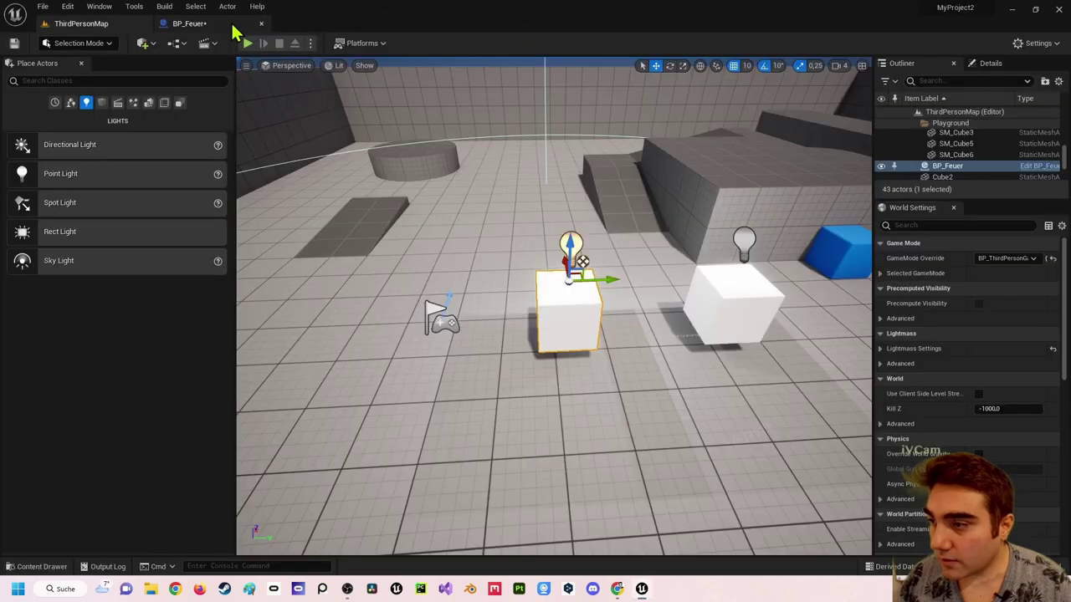
{"action": "left_click", "coordinate": [191, 25]}
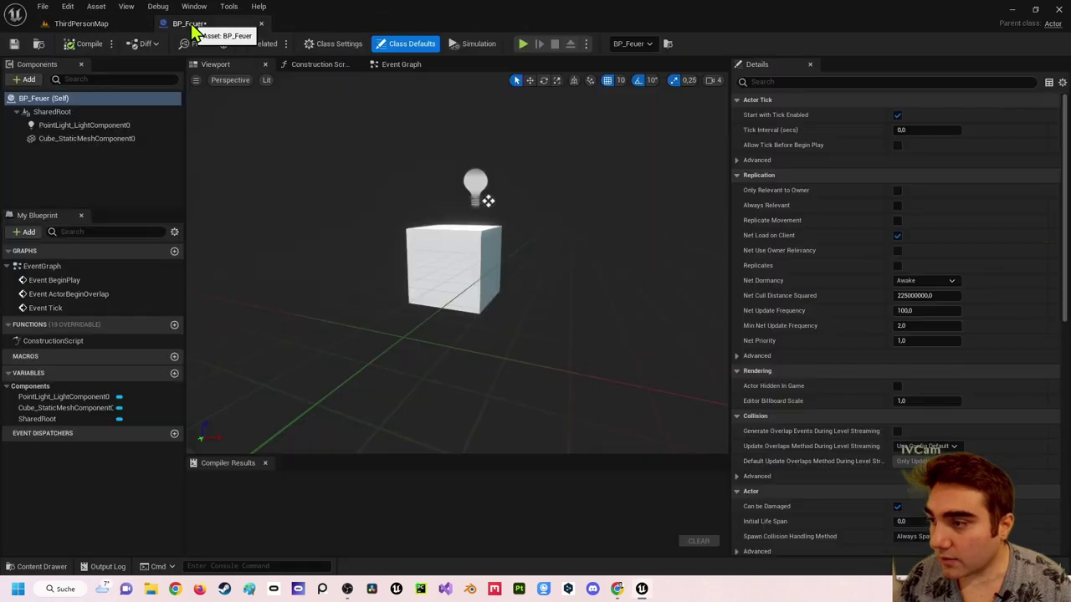
Make BP_Feuer's point light red at 20 cd, move it to X -15, and compile.
{"action": "left_click", "coordinate": [77, 125]}
{"action": "left_click", "coordinate": [903, 313]}
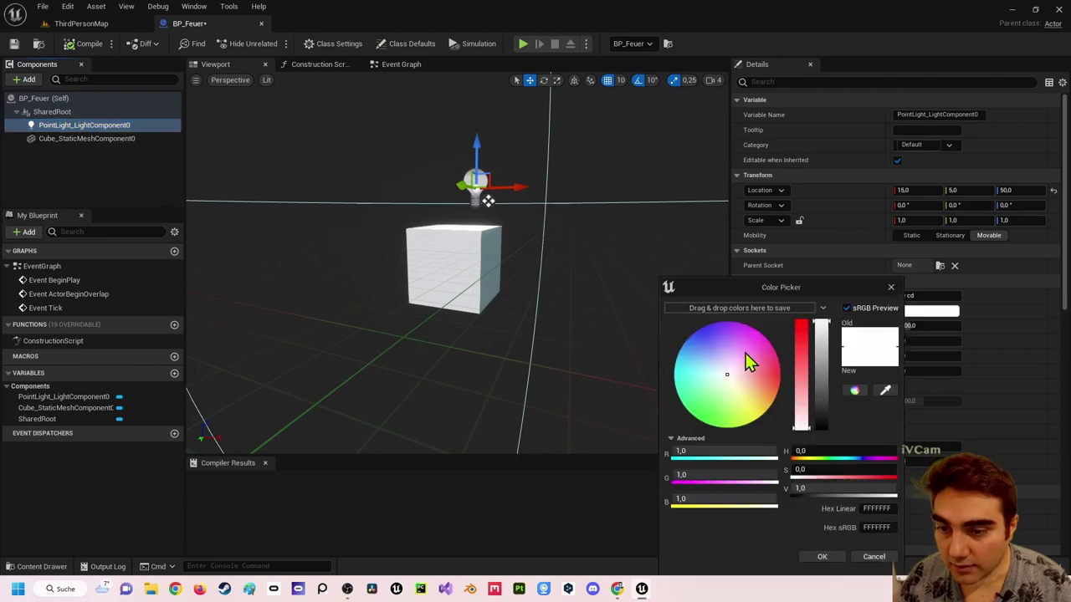
{"action": "left_click_drag", "start_coordinate": [731, 378], "coordinate": [805, 382]}
{"action": "left_click", "coordinate": [822, 556]}
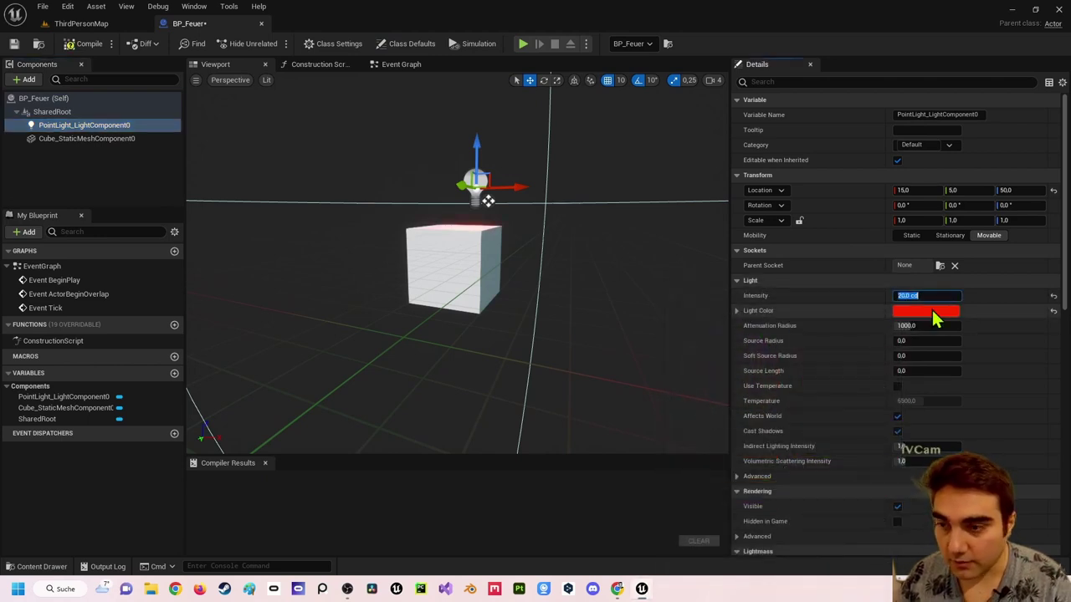
{"action": "left_click_drag", "start_coordinate": [512, 186], "coordinate": [485, 180]}
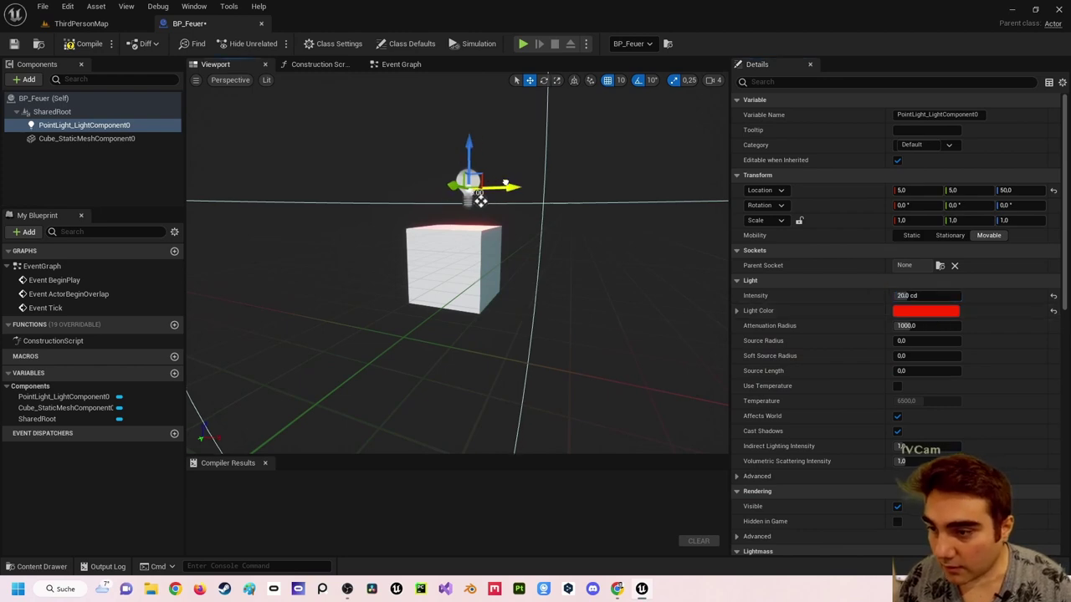
{"action": "left_click", "coordinate": [79, 46]}
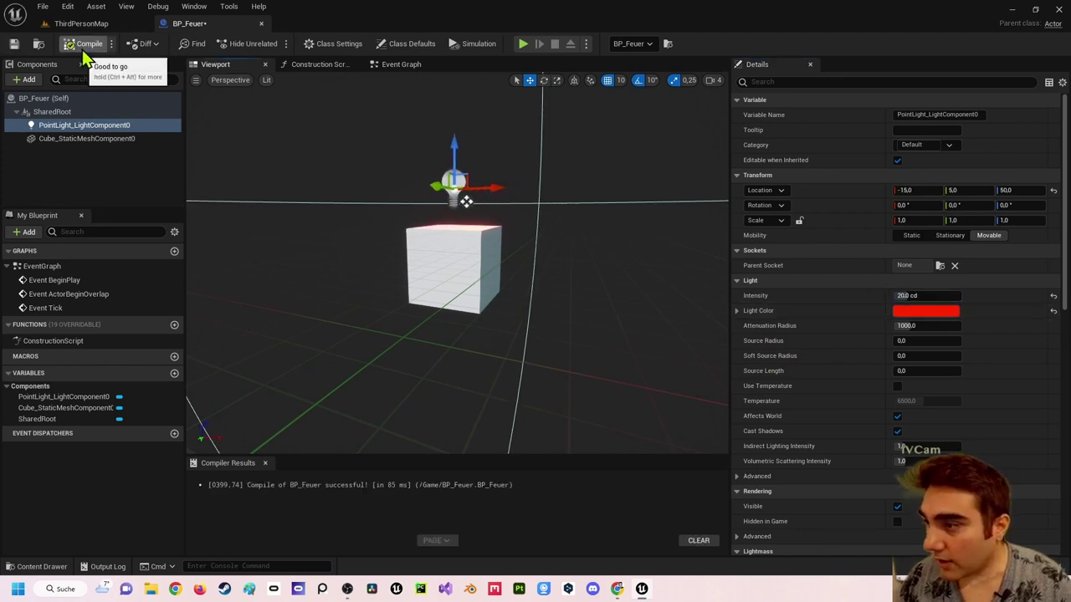
{"action": "left_click", "coordinate": [81, 23]}
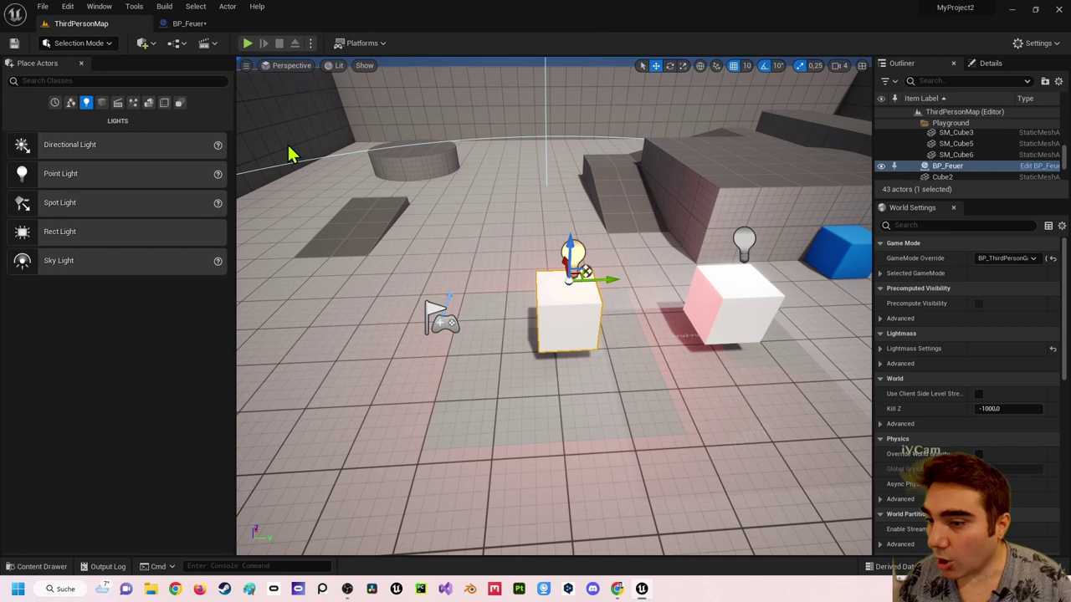
Select the right cube Cube2 together with its point light.
{"action": "left_click", "coordinate": [736, 292]}
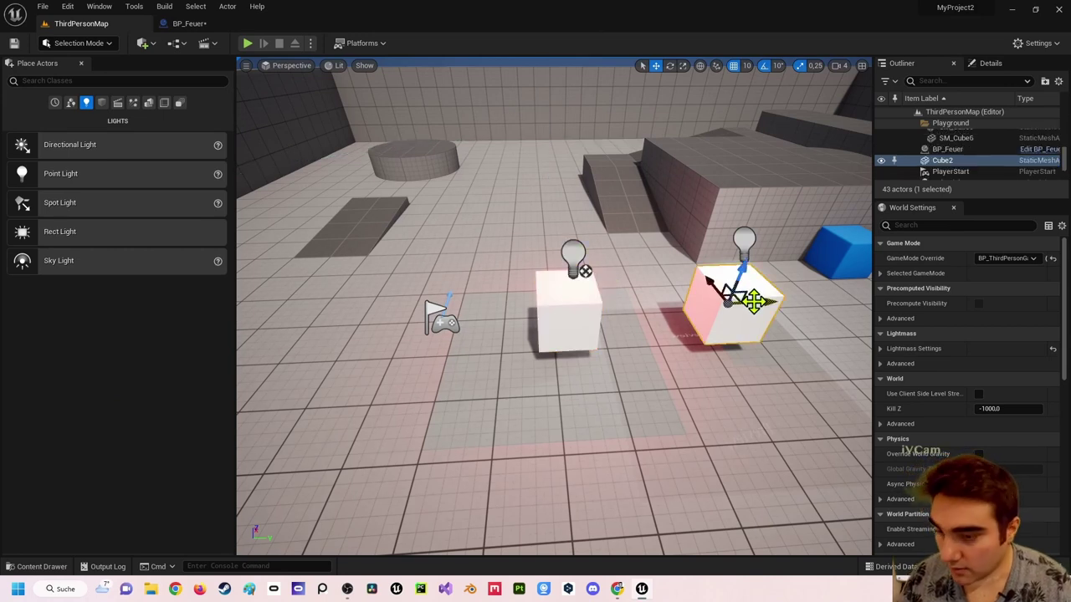
{"action": "left_click_drag", "start_coordinate": [754, 301], "coordinate": [636, 305], "text": "alt"}
{"action": "left_click_drag", "start_coordinate": [461, 248], "coordinate": [774, 257]}
{"action": "left_click", "coordinate": [741, 299]}
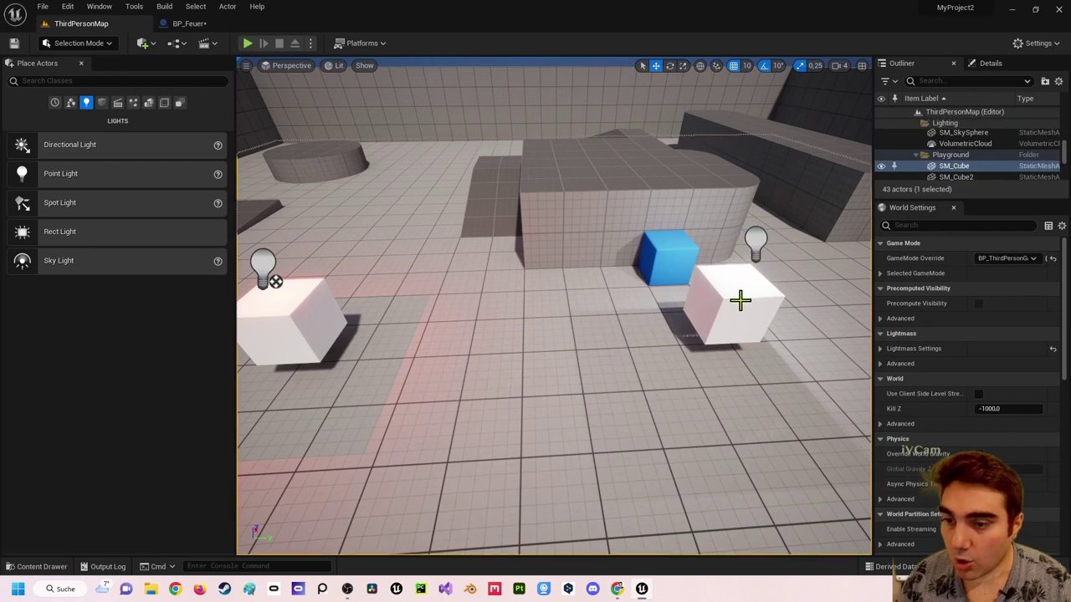
{"action": "left_click", "coordinate": [752, 239], "text": "ctrl"}
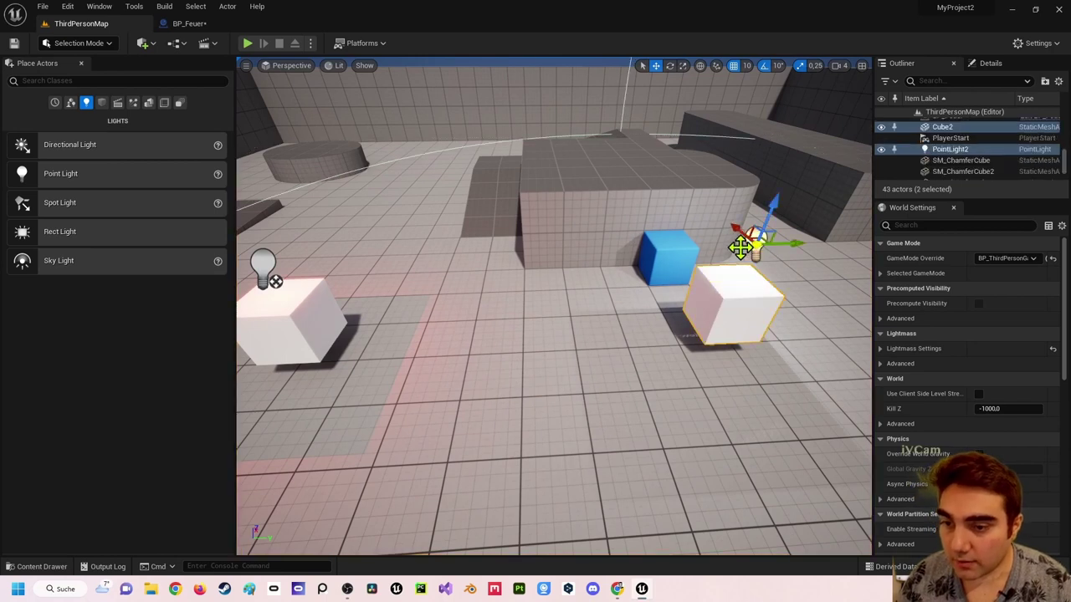
Convert the right cube and light into blueprint BP_Wasser using Harvest Components.
{"action": "left_click", "coordinate": [183, 45]}
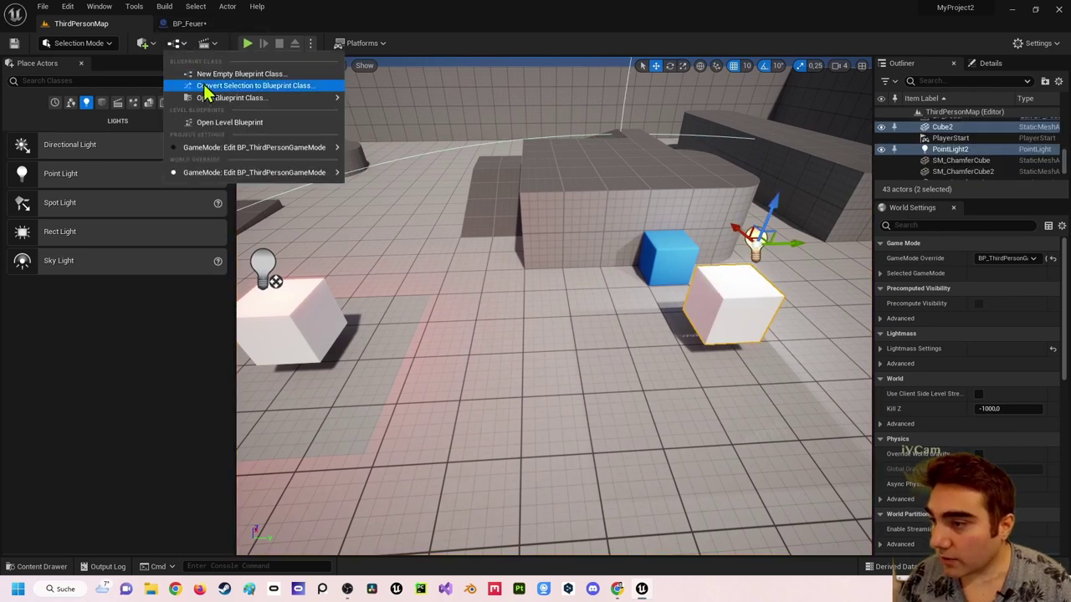
{"action": "left_click", "coordinate": [209, 86]}
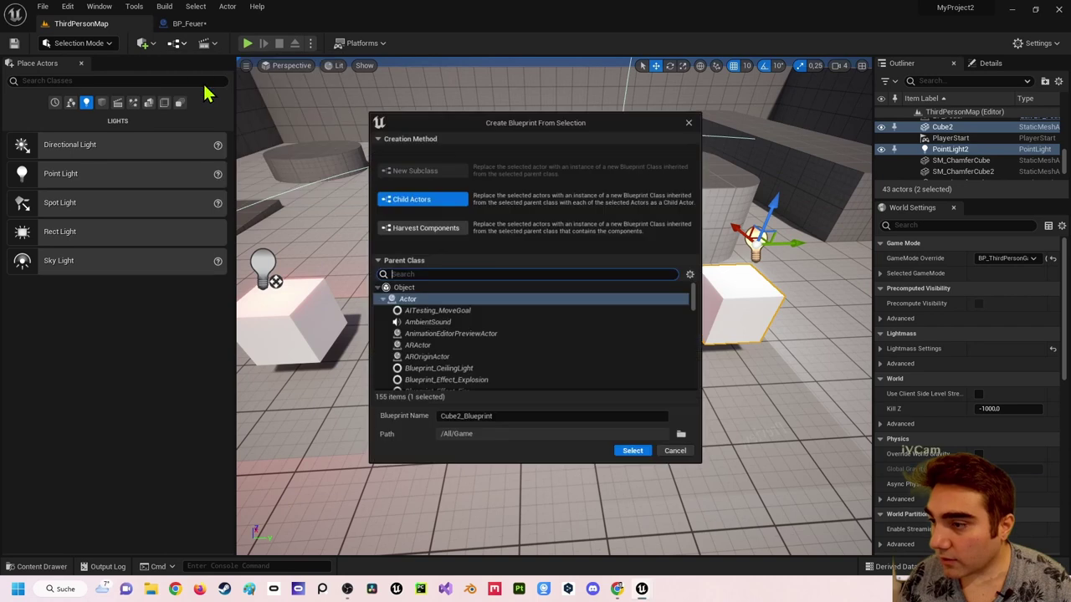
{"action": "left_click", "coordinate": [422, 226]}
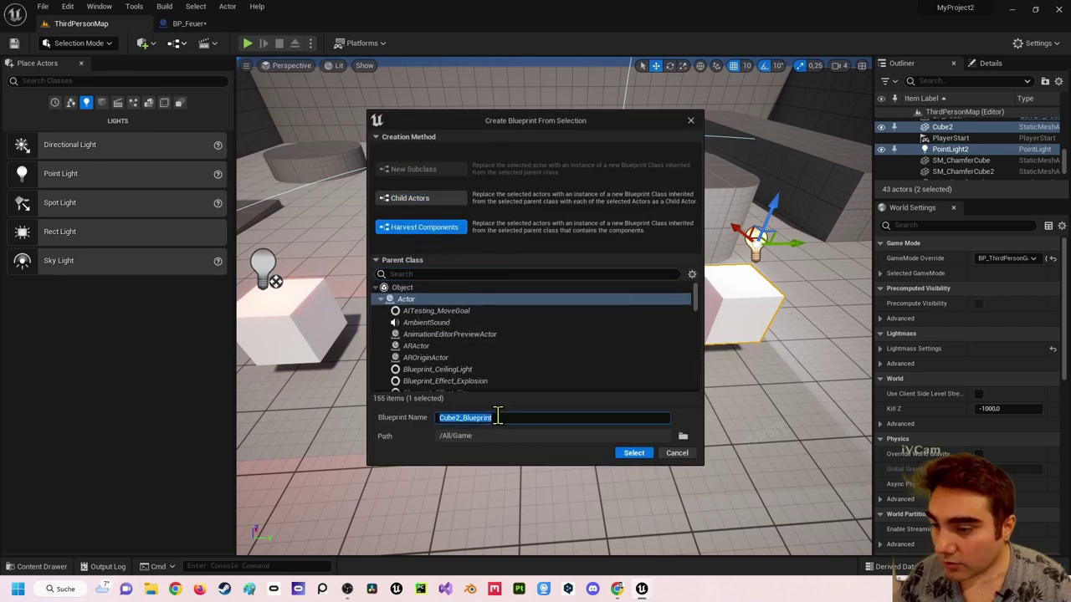
{"action": "type", "text": "BP_Wasser"}
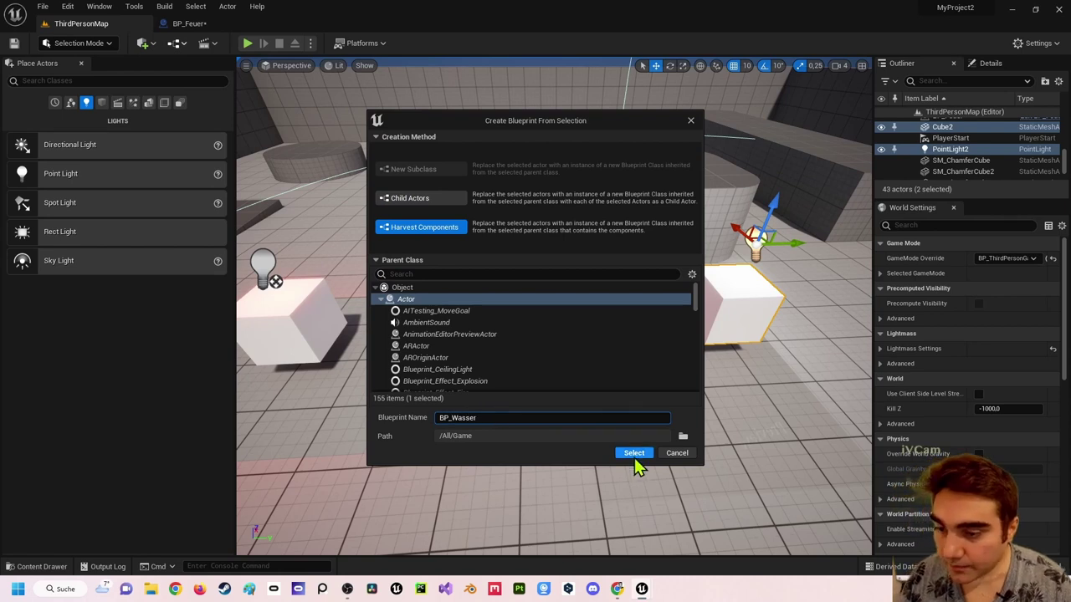
{"action": "left_click", "coordinate": [634, 458]}
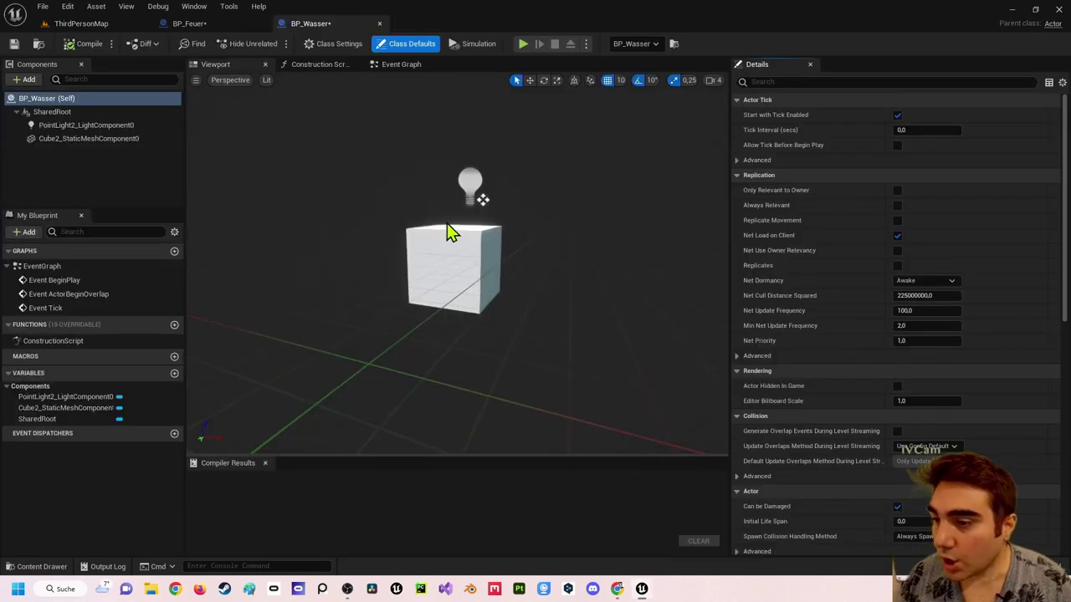
Make BP_Wasser's point light blue with an intensity of 20 cd.
{"action": "left_click", "coordinate": [449, 240]}
{"action": "left_click", "coordinate": [480, 198]}
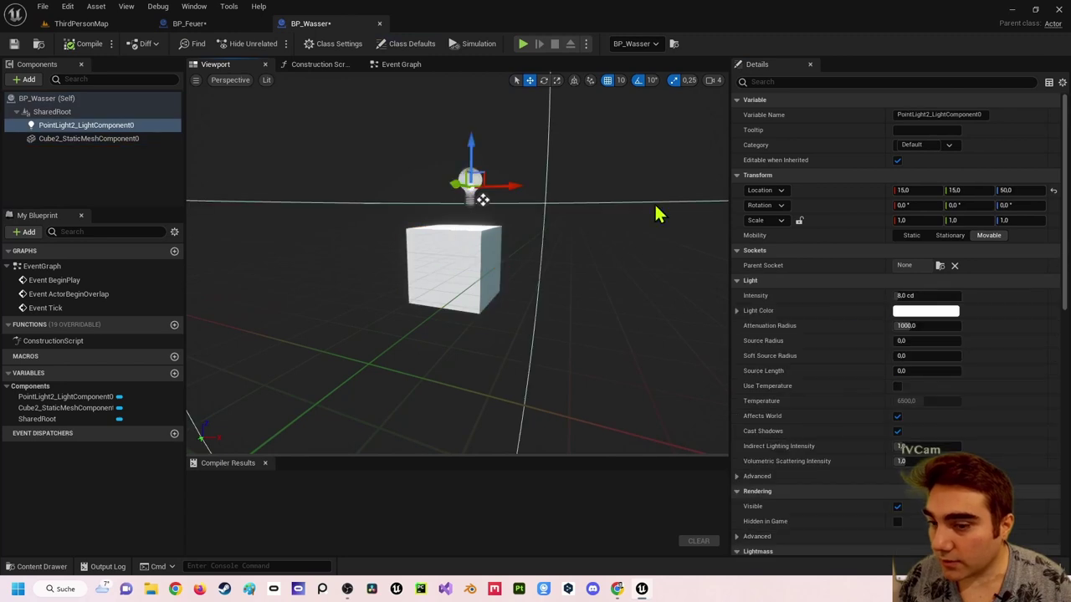
{"action": "left_click", "coordinate": [921, 311]}
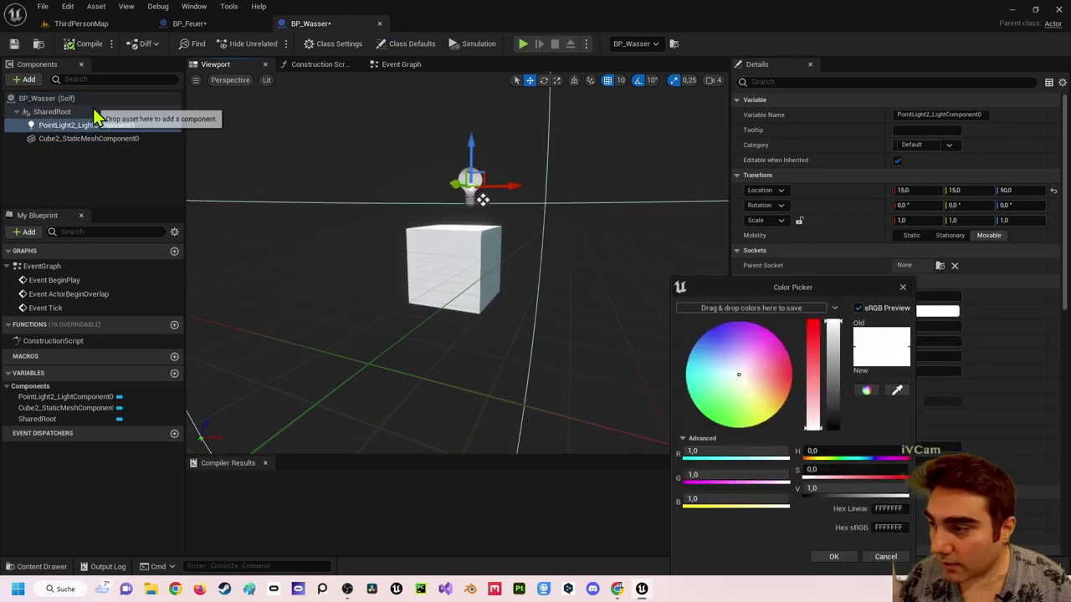
{"action": "left_click_drag", "start_coordinate": [739, 373], "coordinate": [704, 324]}
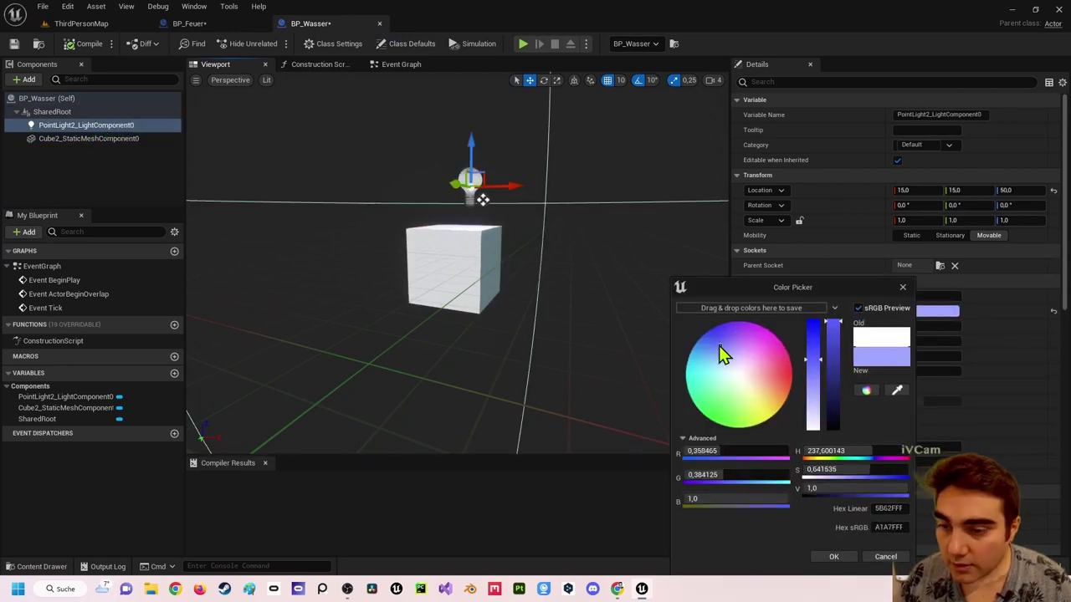
{"action": "left_click", "coordinate": [841, 559]}
{"action": "left_click", "coordinate": [920, 295]}
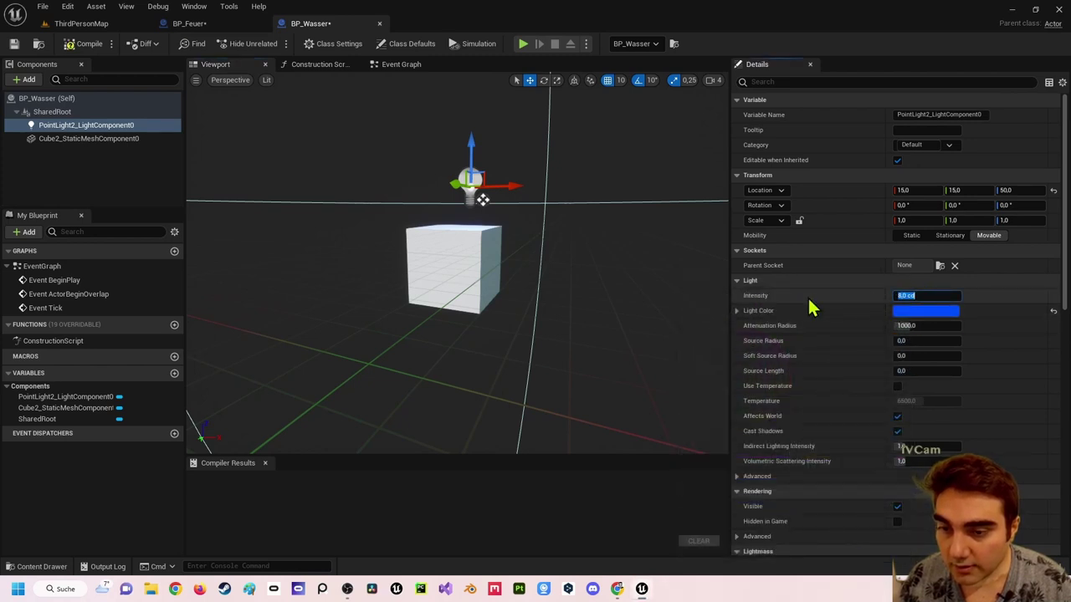
{"action": "type", "text": "20"}
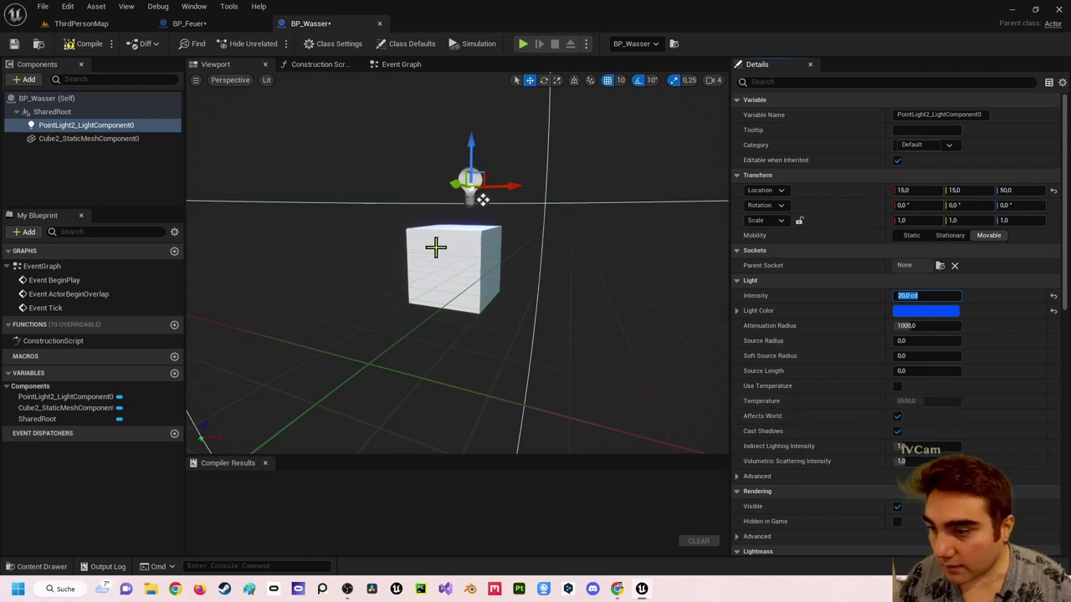
{"action": "left_click", "coordinate": [74, 127]}
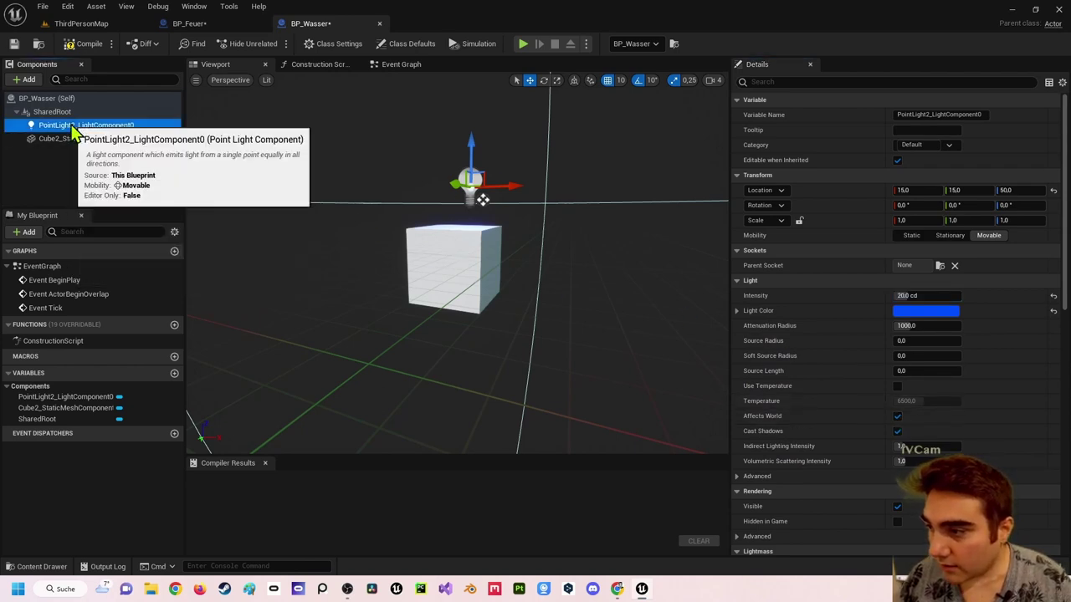
Attach the light to the cube, reset its location, raise it to Z 140, and save.
{"action": "left_click_drag", "start_coordinate": [73, 127], "coordinate": [73, 140]}
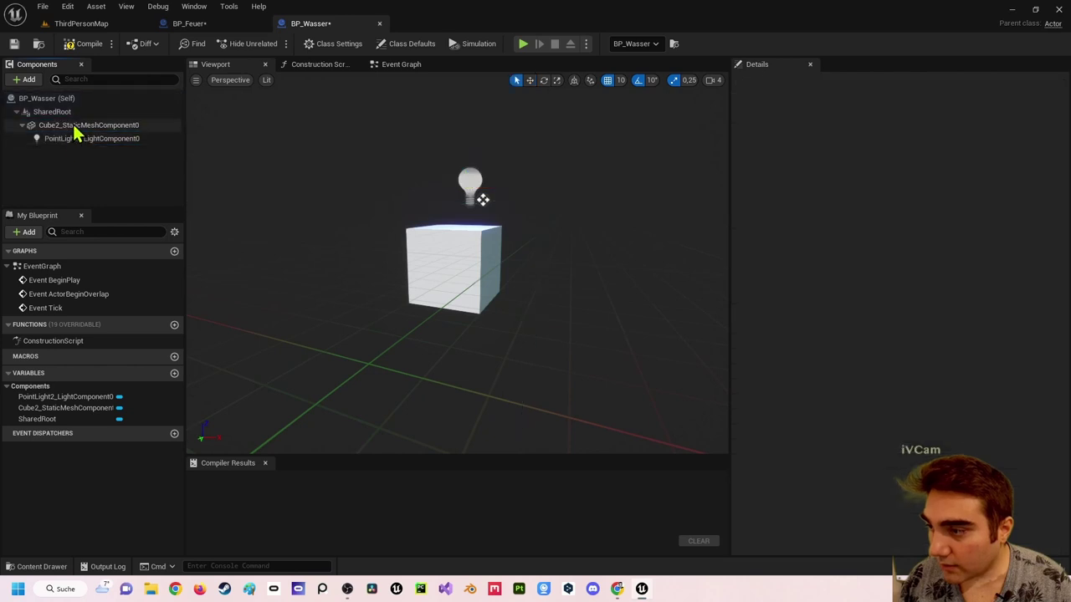
{"action": "left_click", "coordinate": [74, 125]}
{"action": "left_click", "coordinate": [75, 138]}
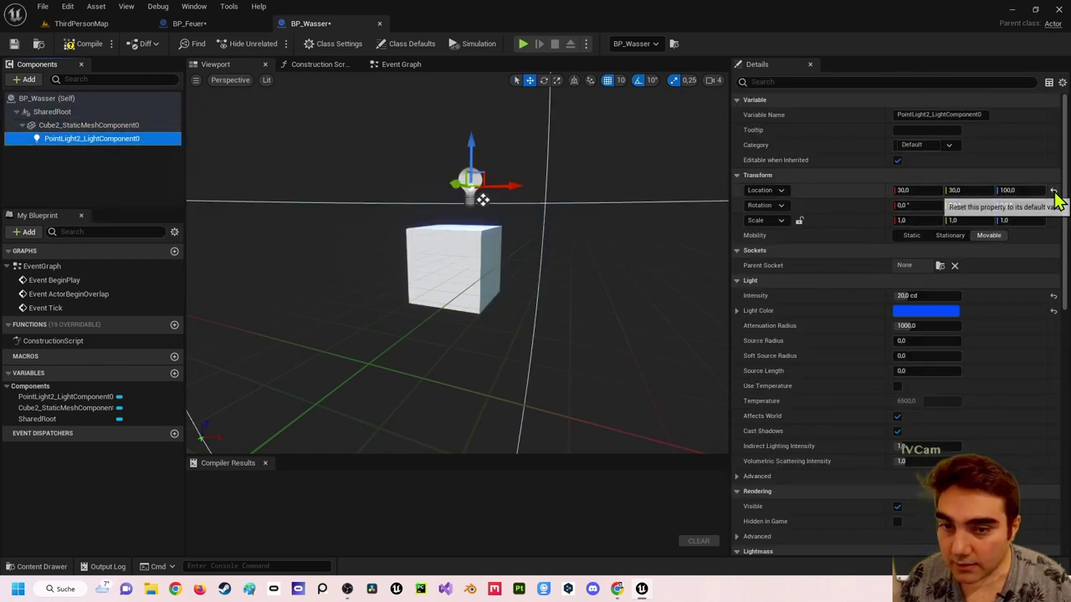
{"action": "left_click", "coordinate": [1053, 192]}
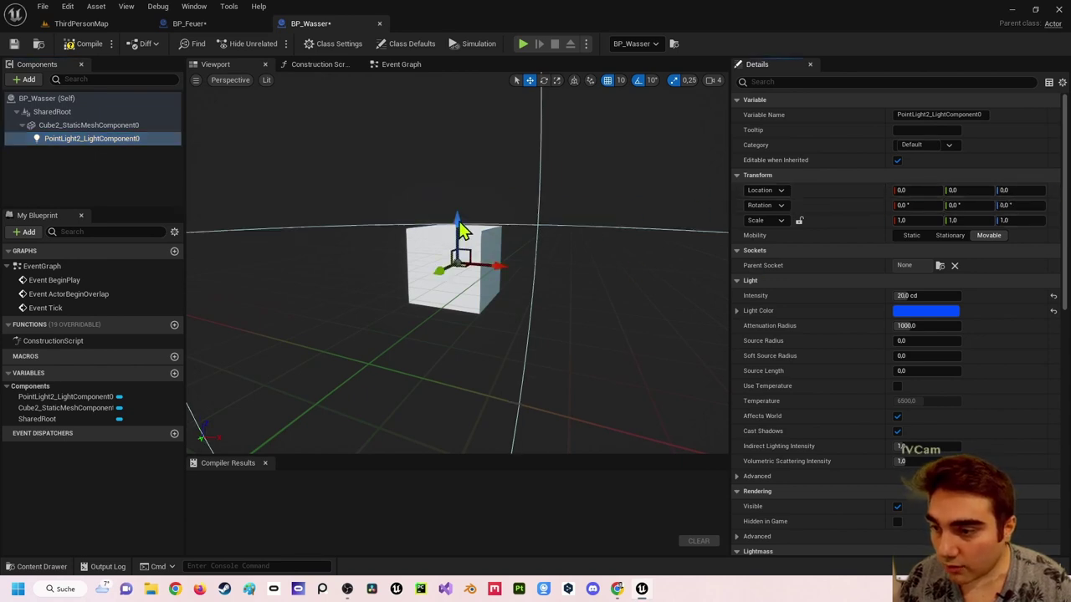
{"action": "left_click_drag", "start_coordinate": [462, 231], "coordinate": [469, 104]}
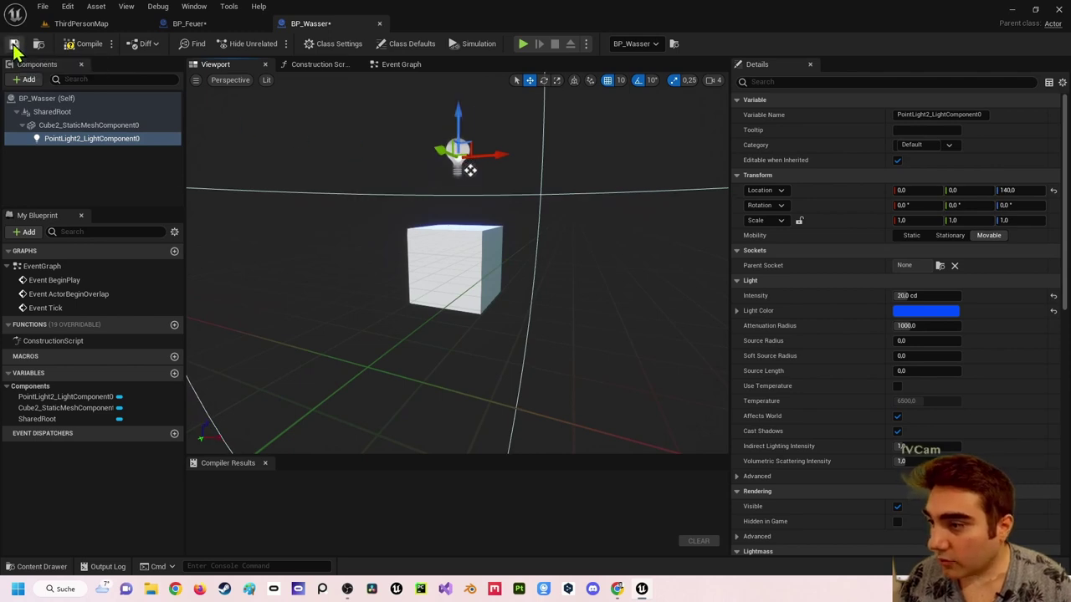
{"action": "left_click", "coordinate": [13, 44]}
{"action": "left_click", "coordinate": [189, 24]}
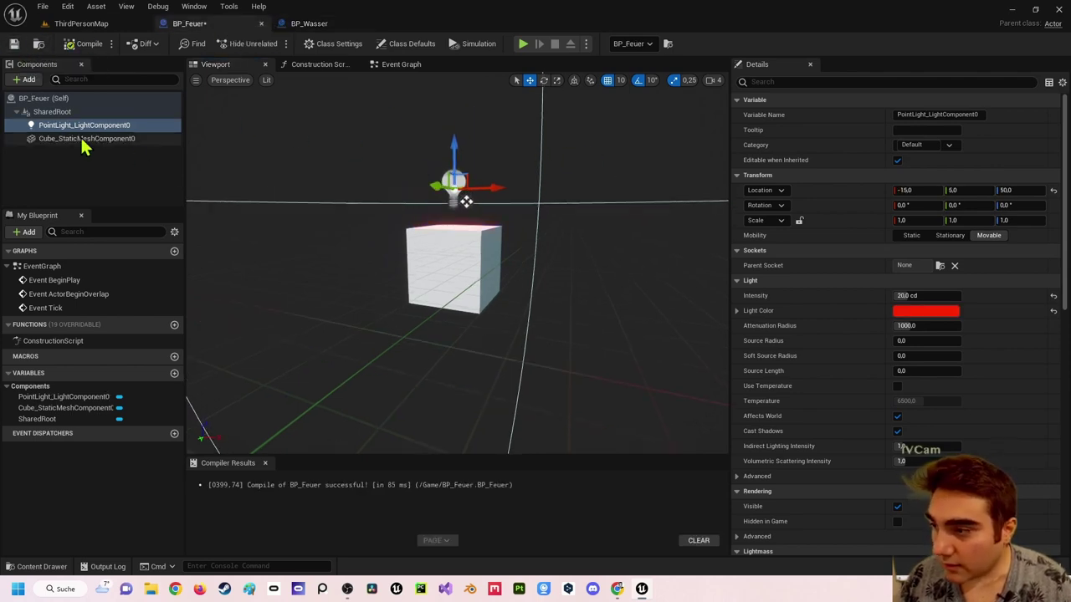
Reset BP_Feuer's red light location, raise it to Z 110 above the cube, and save.
{"action": "left_click_drag", "start_coordinate": [73, 125], "coordinate": [72, 146]}
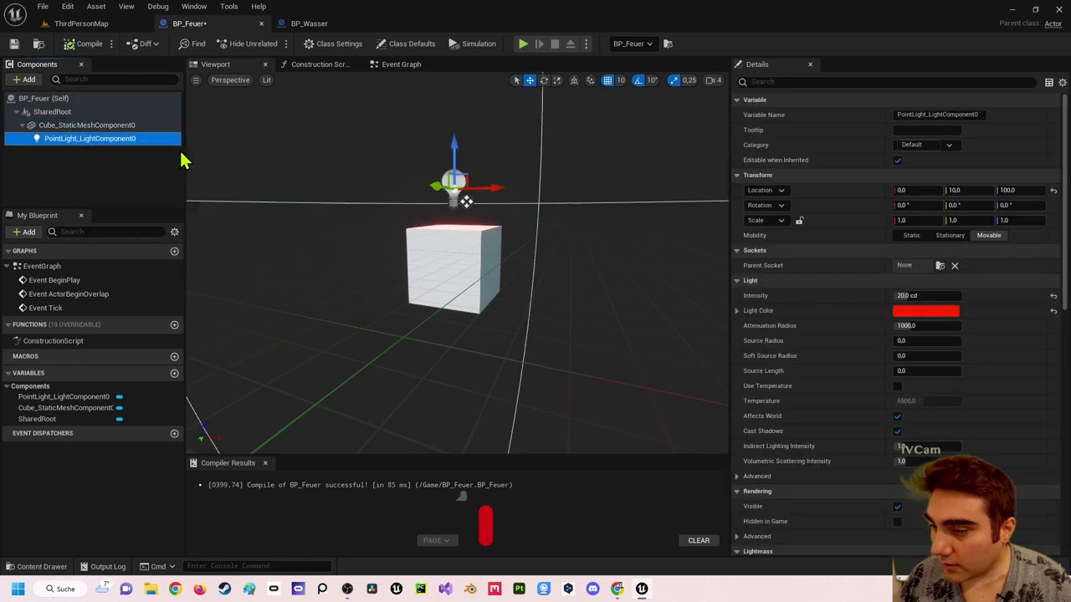
{"action": "left_click", "coordinate": [1053, 192]}
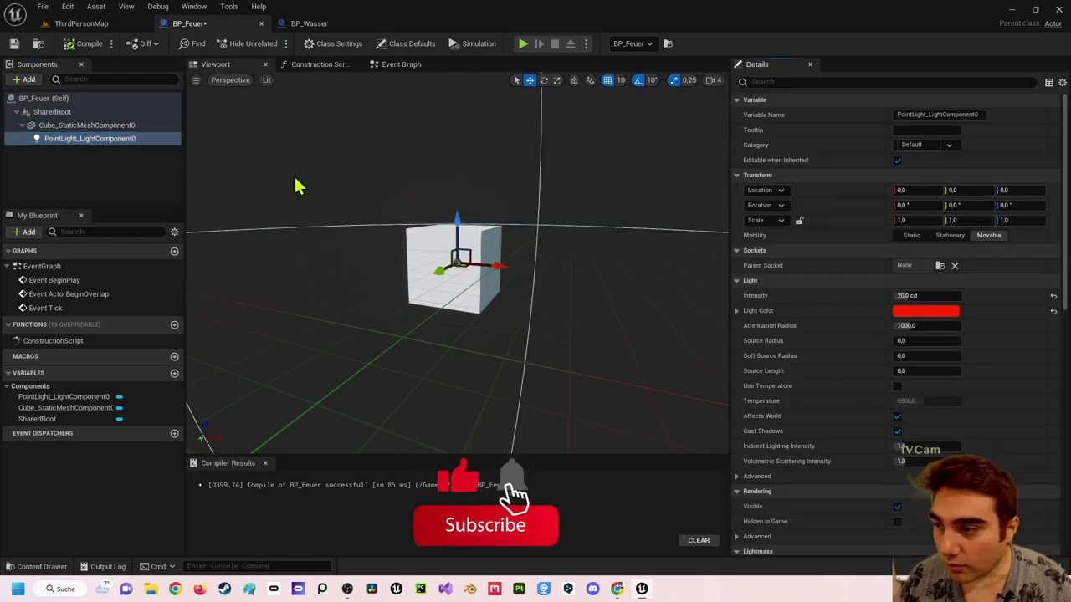
{"action": "left_click_drag", "start_coordinate": [90, 139], "coordinate": [84, 122]}
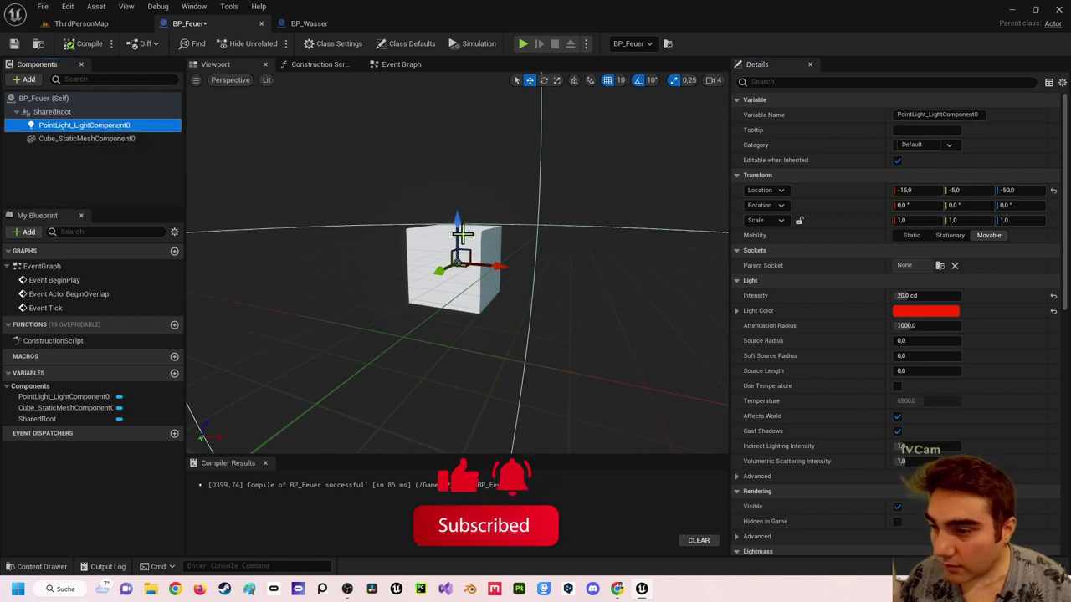
{"action": "left_click_drag", "start_coordinate": [467, 273], "coordinate": [468, 153]}
{"action": "left_click", "coordinate": [14, 44]}
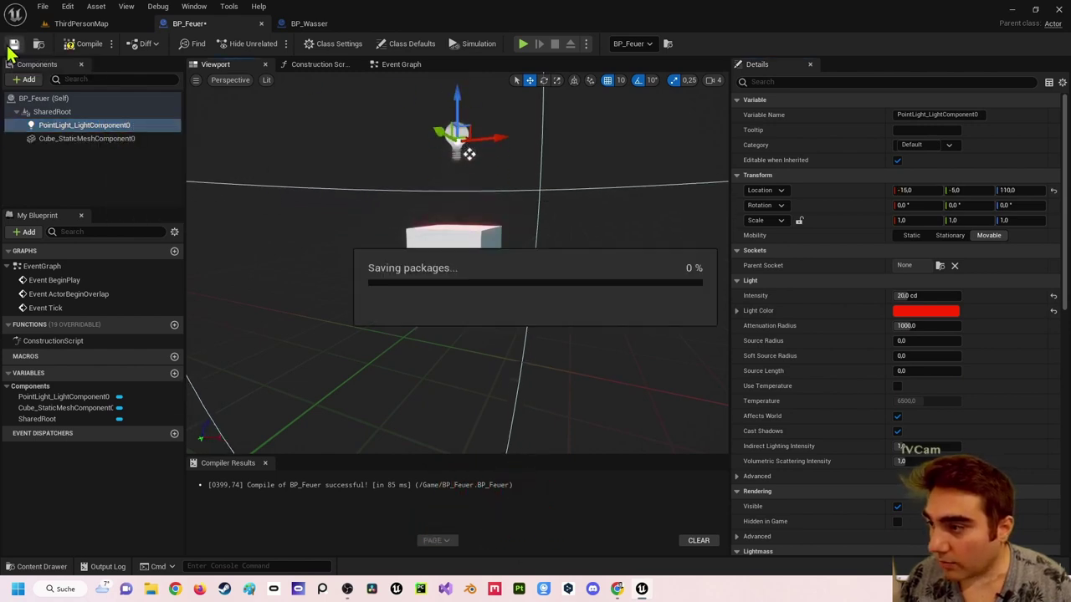
Delete the Player Start actor from the ThirdPersonMap level.
{"action": "left_click", "coordinate": [102, 31]}
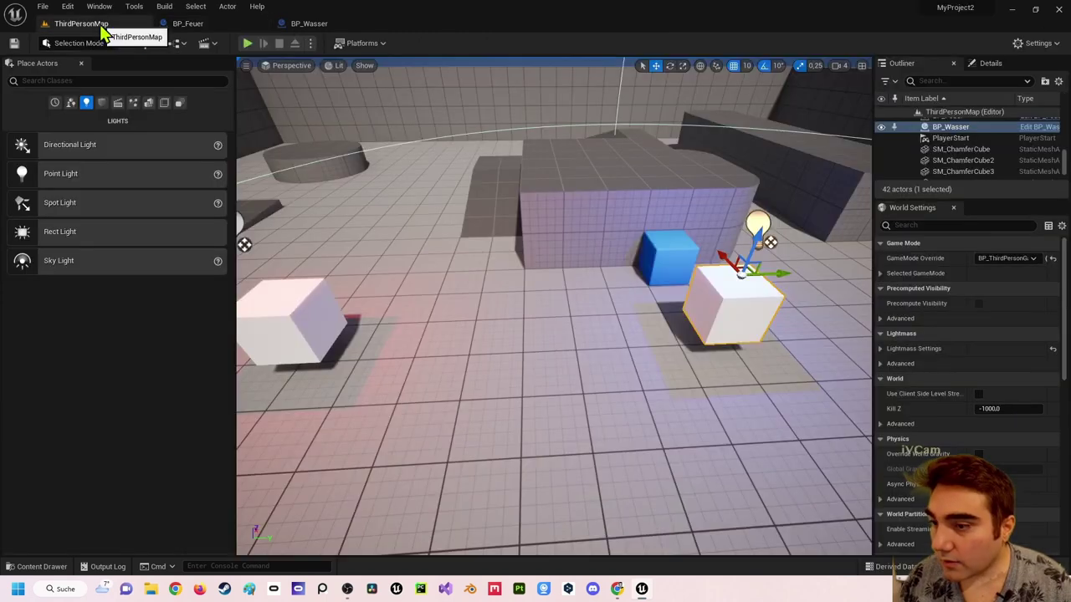
{"action": "right_click_drag", "start_coordinate": [518, 235], "coordinate": [334, 217]}
{"action": "right_click", "coordinate": [527, 240]}
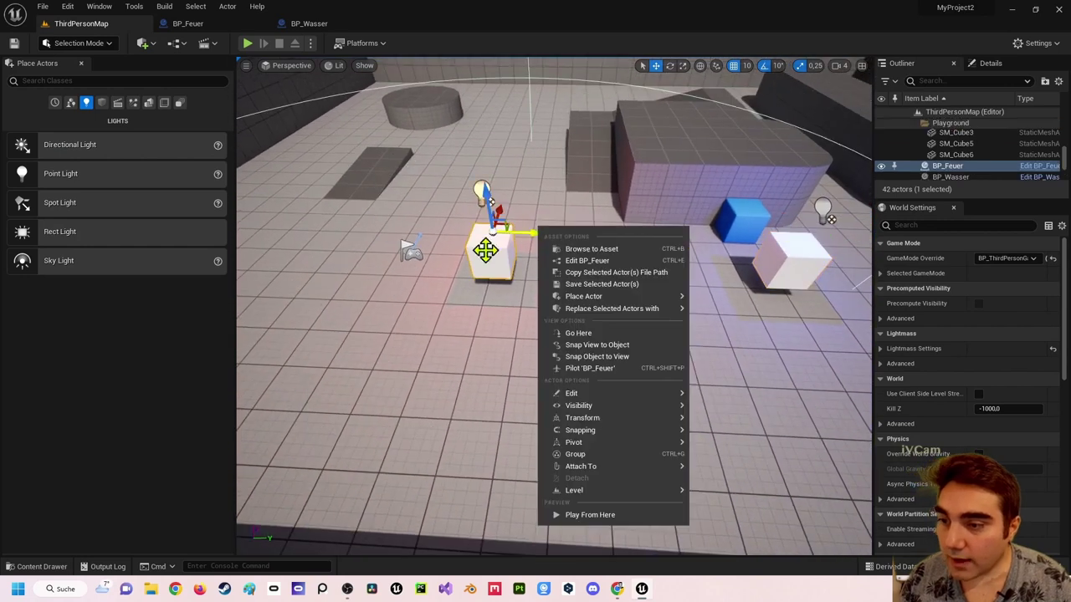
{"action": "left_click", "coordinate": [572, 172]}
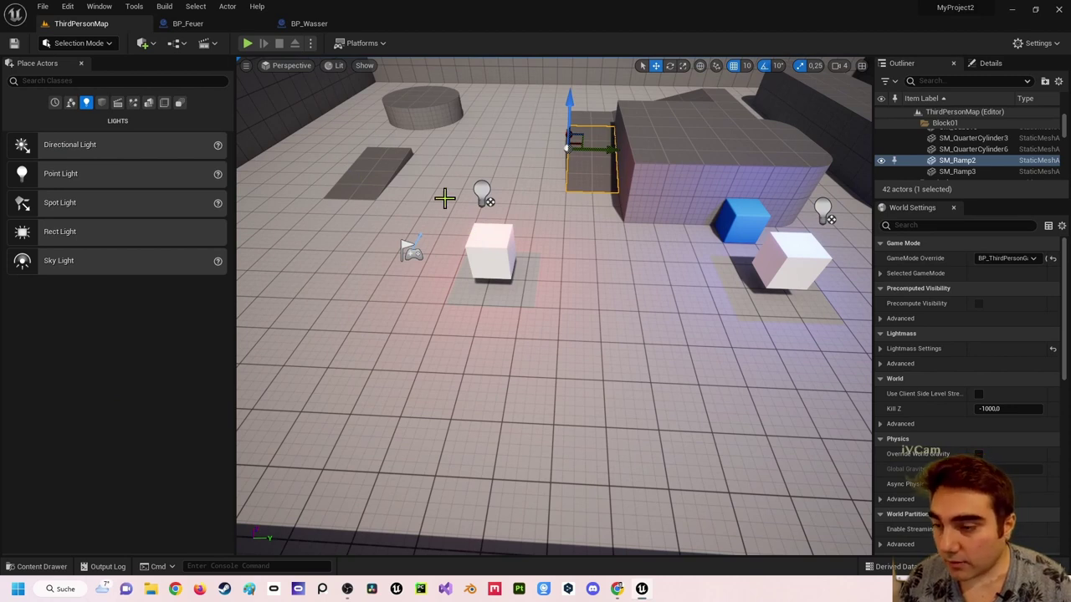
{"action": "left_click", "coordinate": [414, 253]}
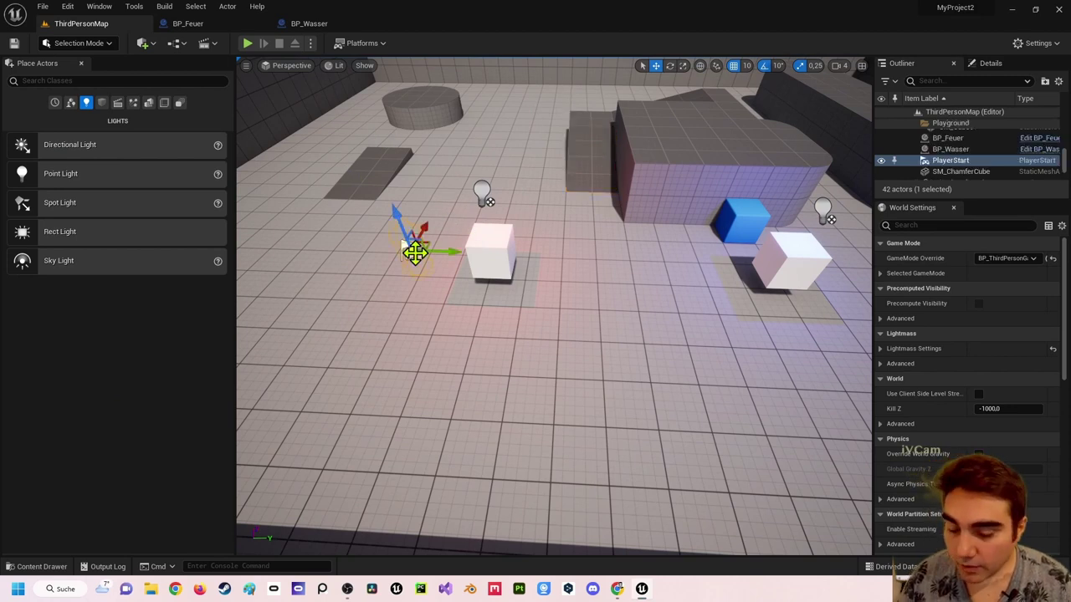
{"action": "key", "text": "Delete"}
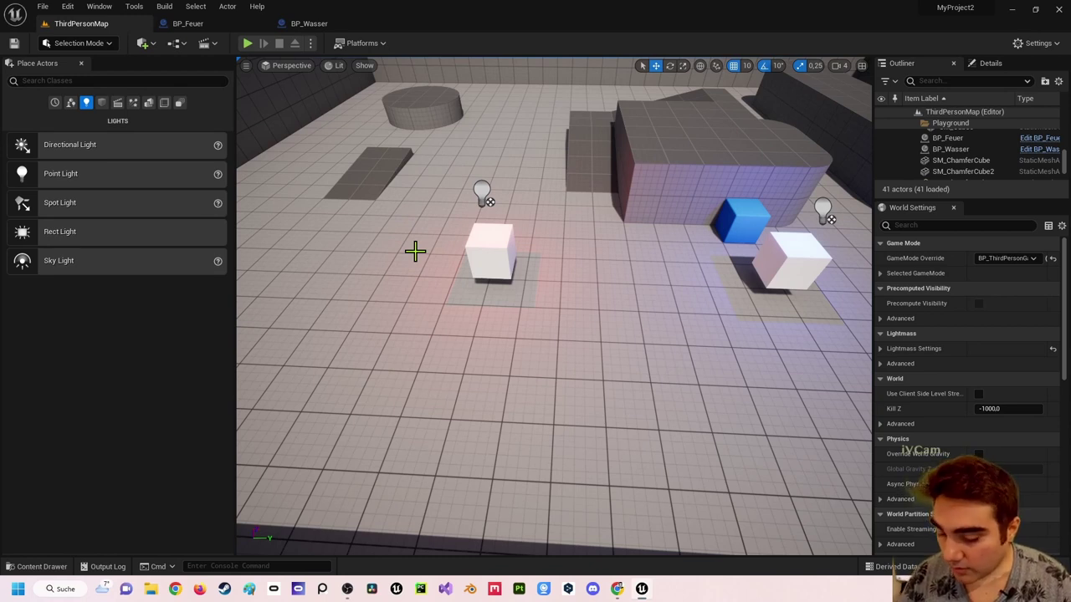
Place BP_ThirdPersonCharacter from ThirdPerson > Blueprints just left of the fire cube.
{"action": "key", "text": "ctrl+space"}
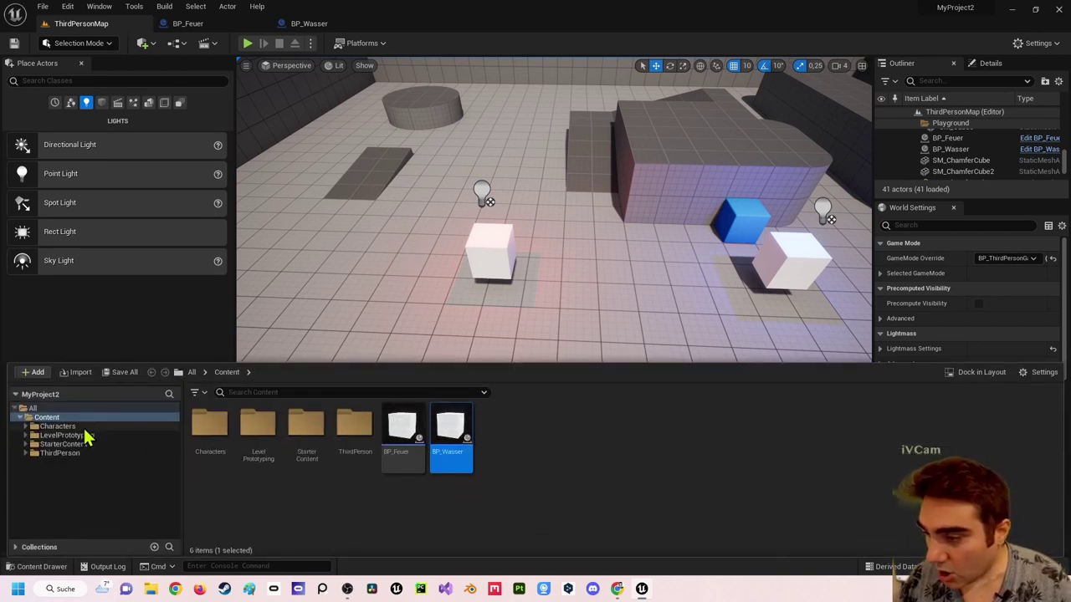
{"action": "double_click", "coordinate": [351, 431]}
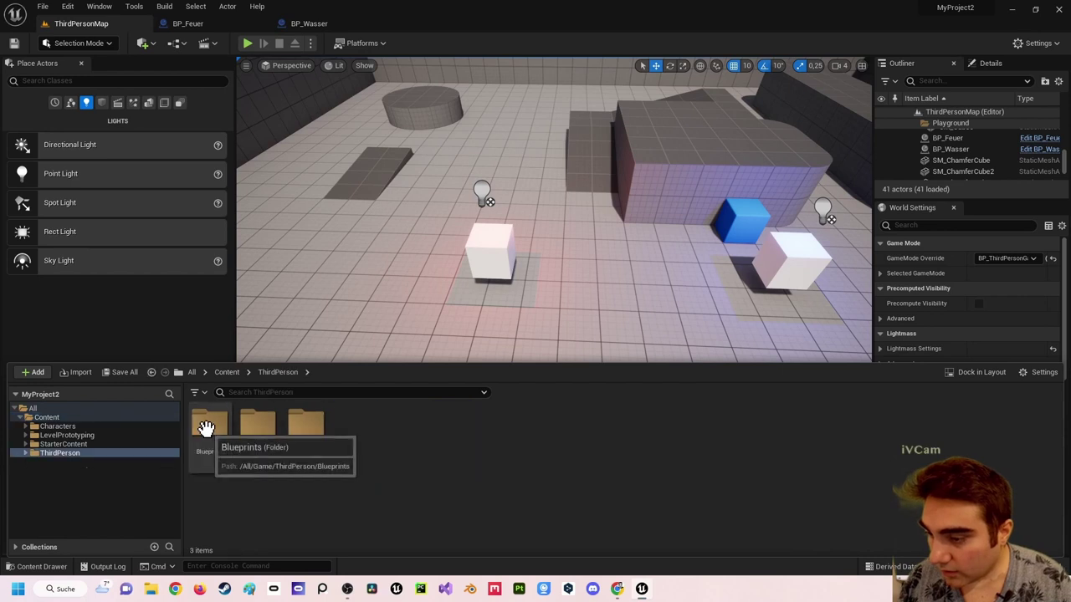
{"action": "double_click", "coordinate": [209, 429]}
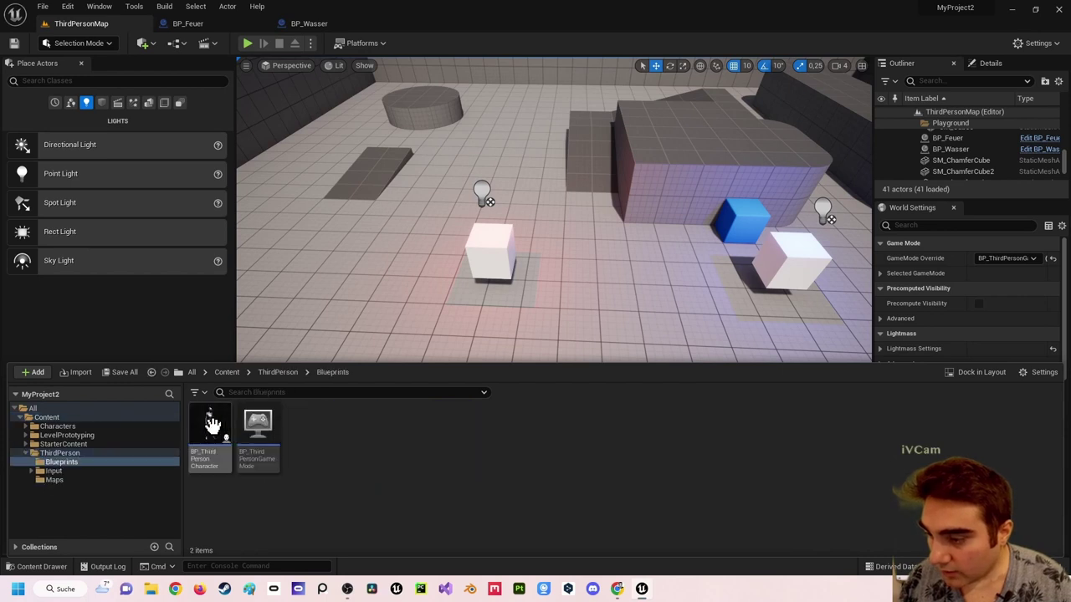
{"action": "left_click_drag", "start_coordinate": [210, 420], "coordinate": [350, 220]}
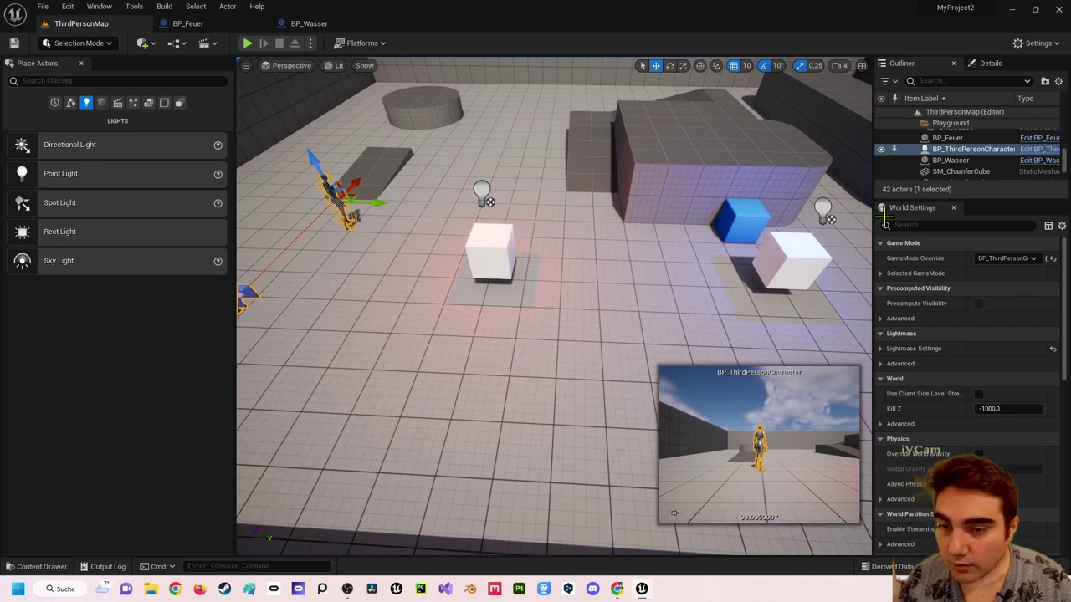
{"action": "left_click", "coordinate": [912, 226]}
{"action": "type", "text": "pos"}
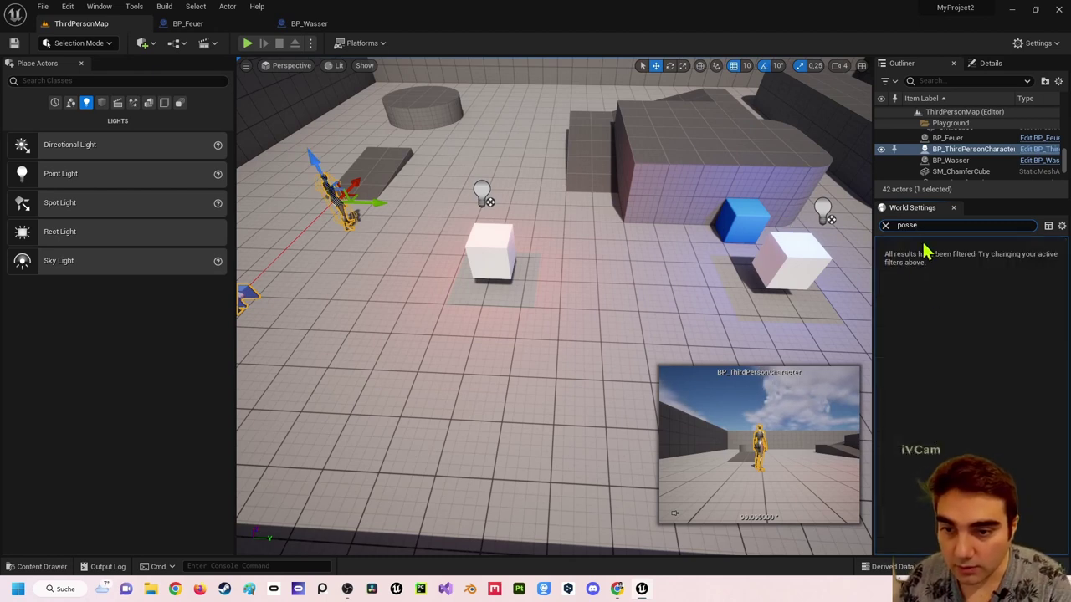
Set the placed character's Auto Possess Player to Player 0.
{"action": "left_click", "coordinate": [954, 209]}
{"action": "left_click", "coordinate": [991, 66]}
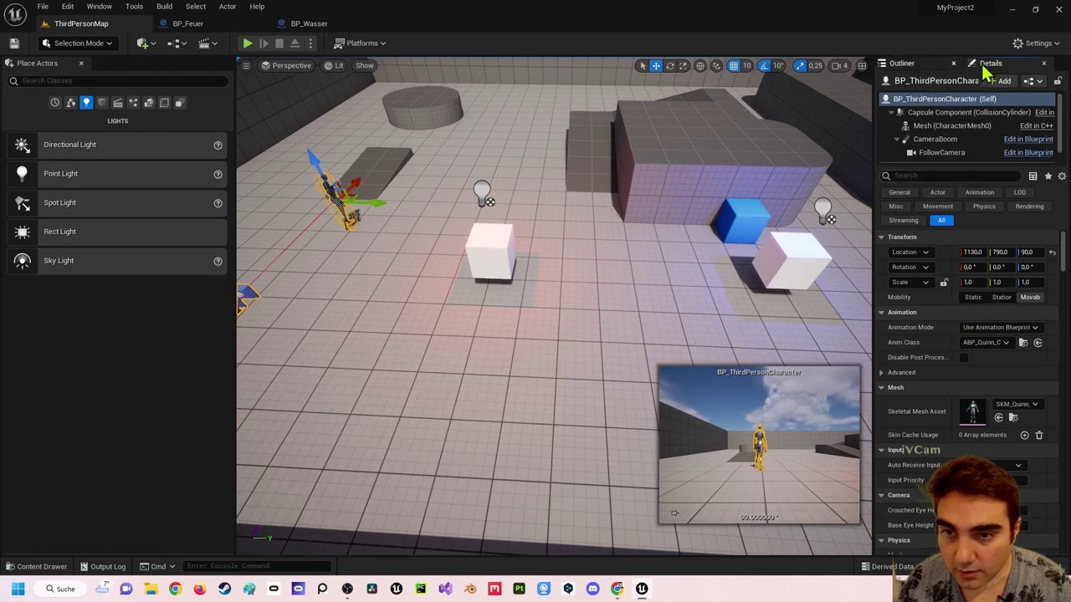
{"action": "type", "text": "posses"}
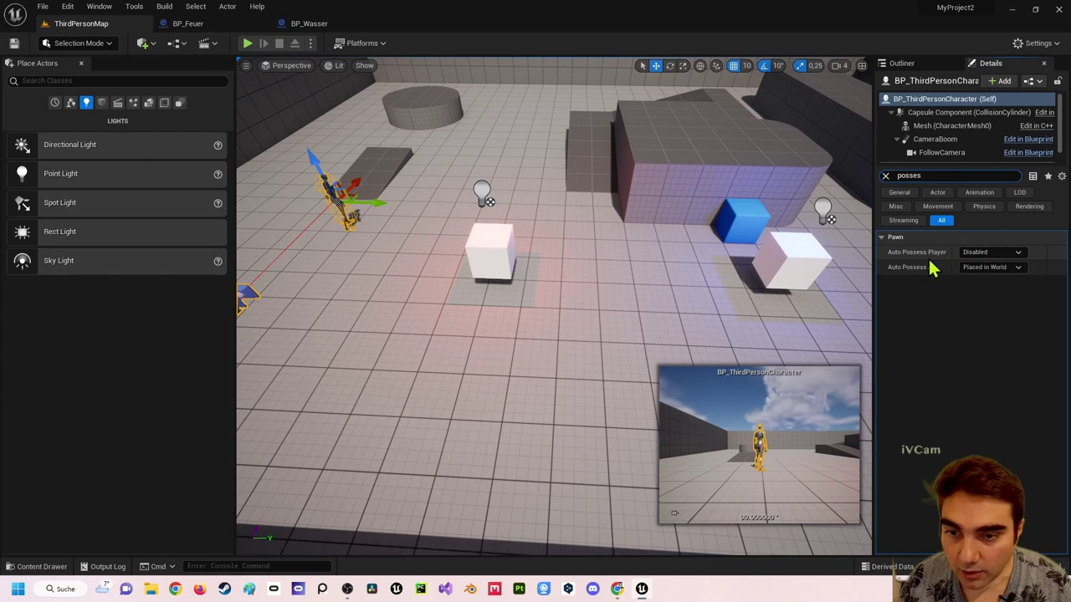
{"action": "left_click", "coordinate": [976, 254]}
{"action": "left_click", "coordinate": [980, 279]}
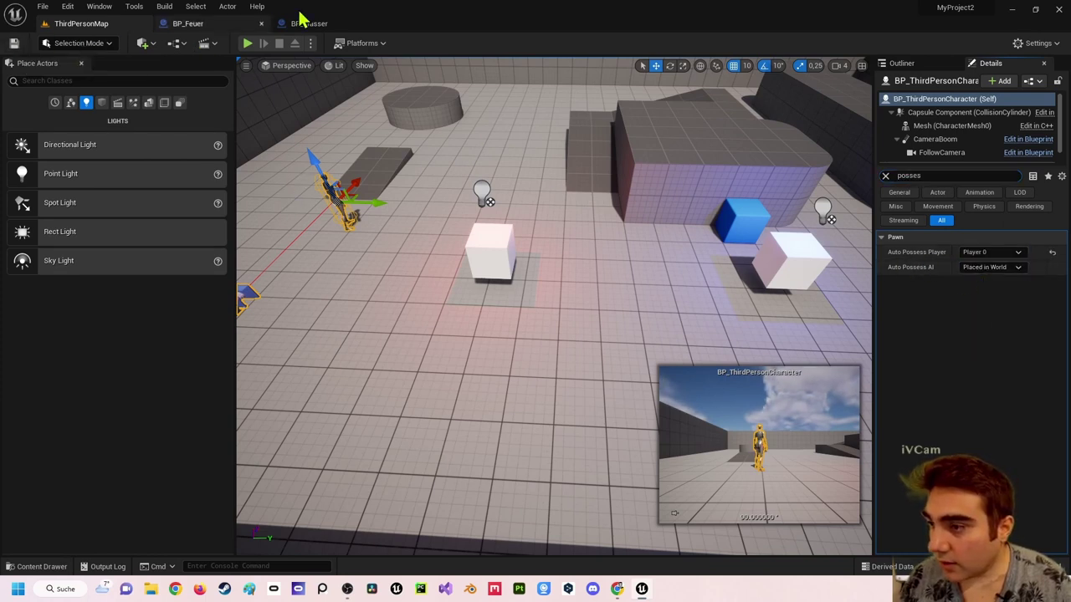
Play the level, walk the character forward and left, then stop.
{"action": "left_click", "coordinate": [245, 42]}
{"action": "key", "text": "w"}
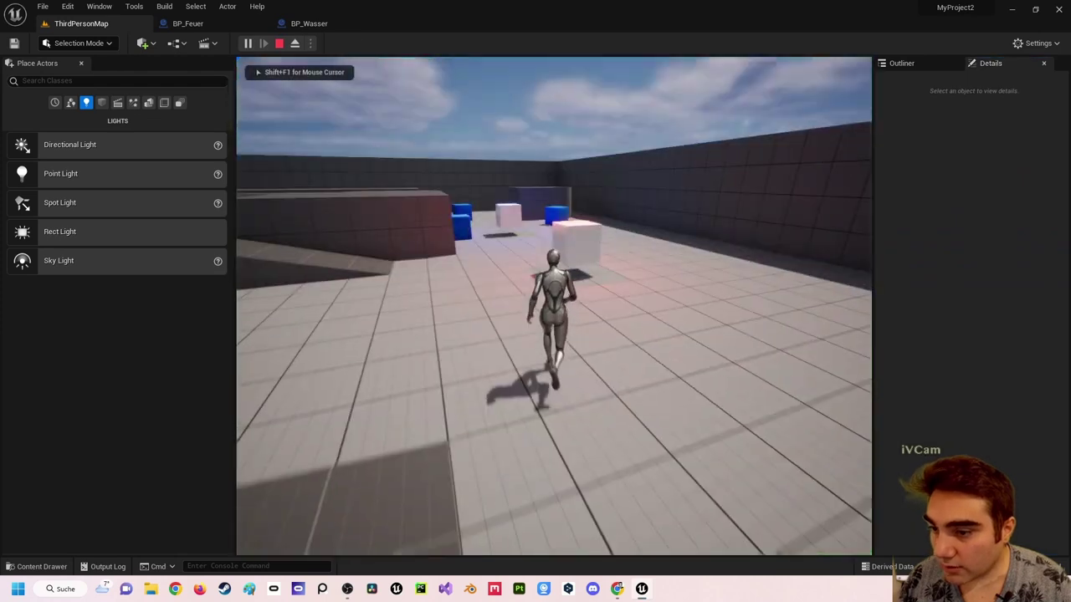
{"action": "key", "text": "a"}
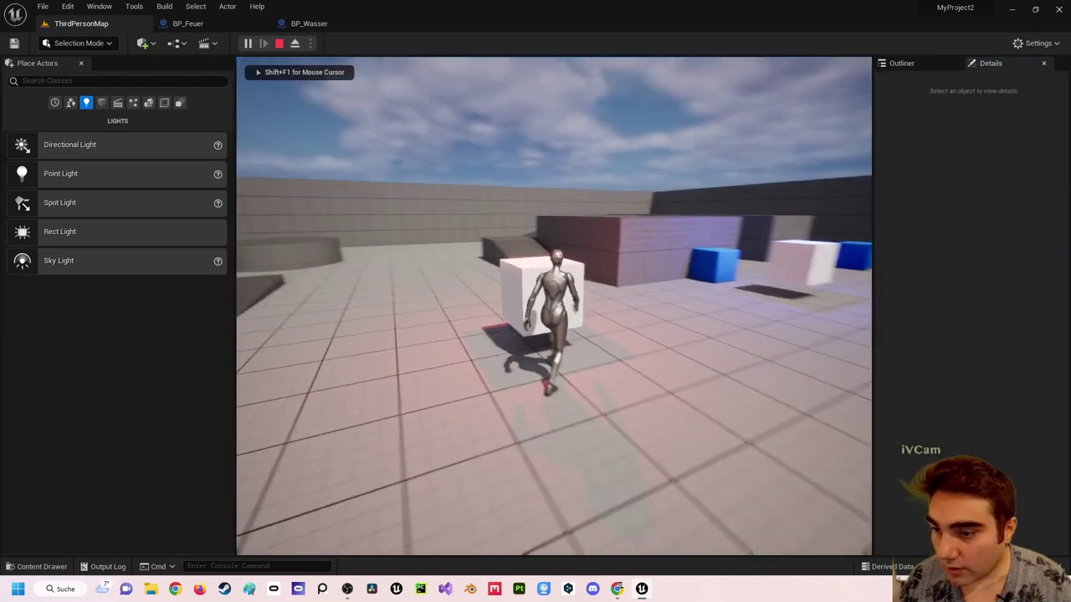
{"action": "key", "text": "Escape"}
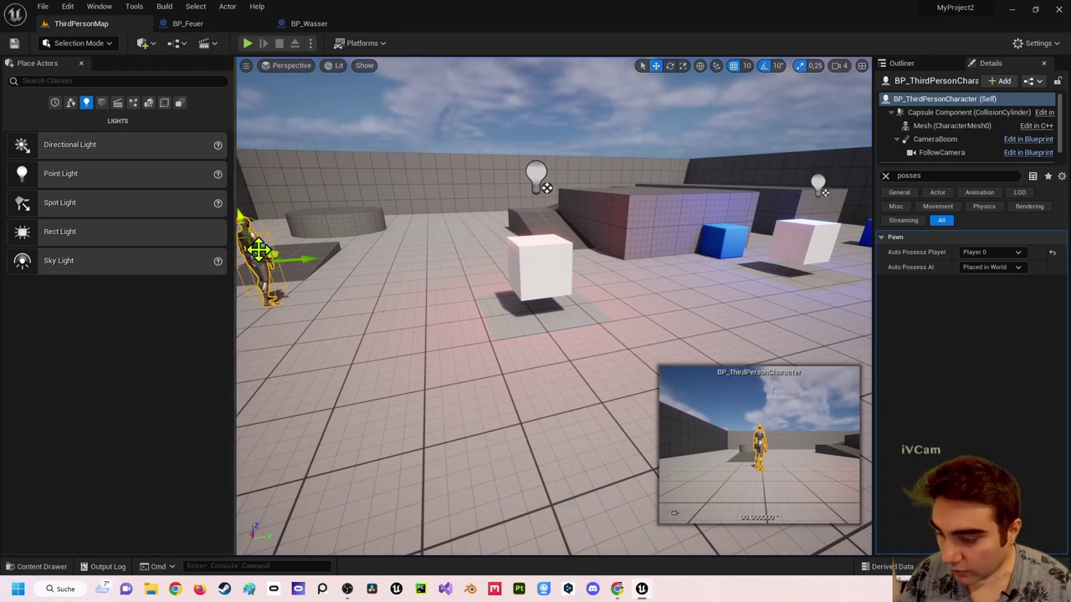
{"action": "key", "text": "ctrl+space"}
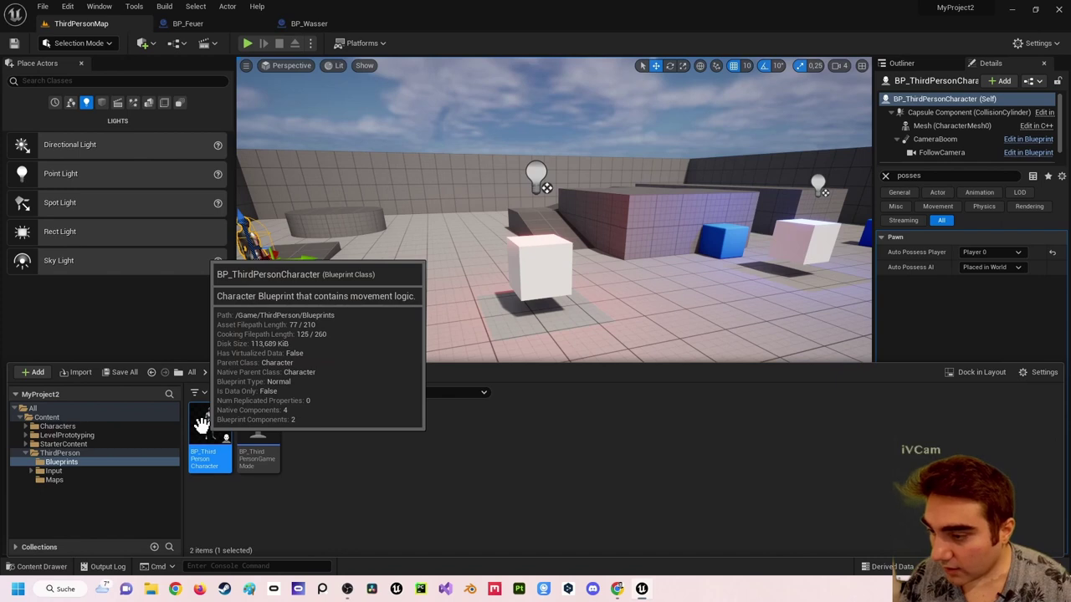
{"action": "double_click", "coordinate": [202, 424]}
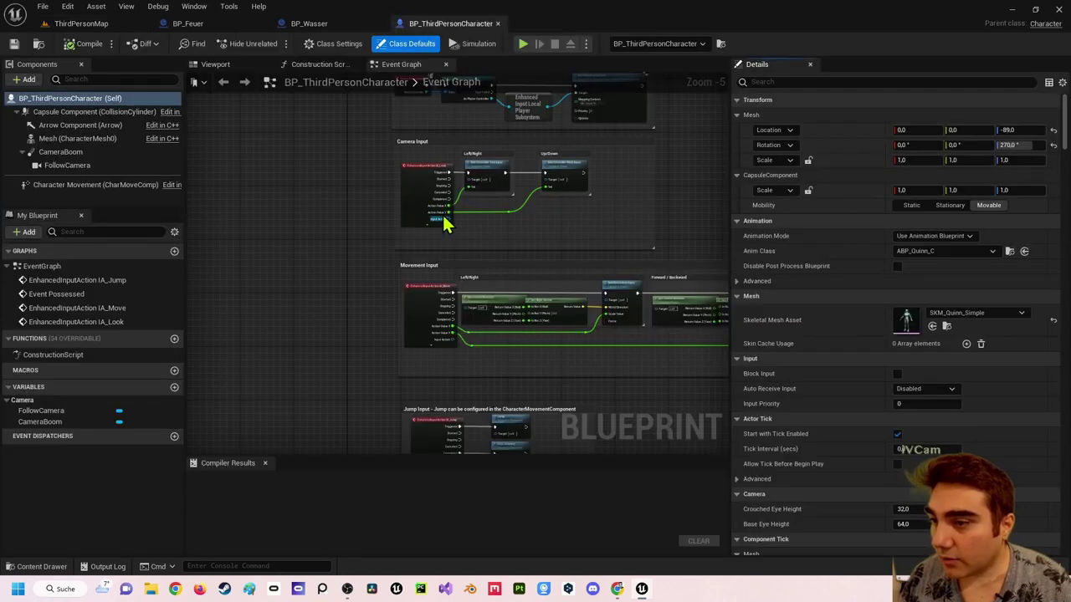
{"action": "scroll", "coordinate": [469, 243], "scroll_direction": "up", "scroll_amount": 4}
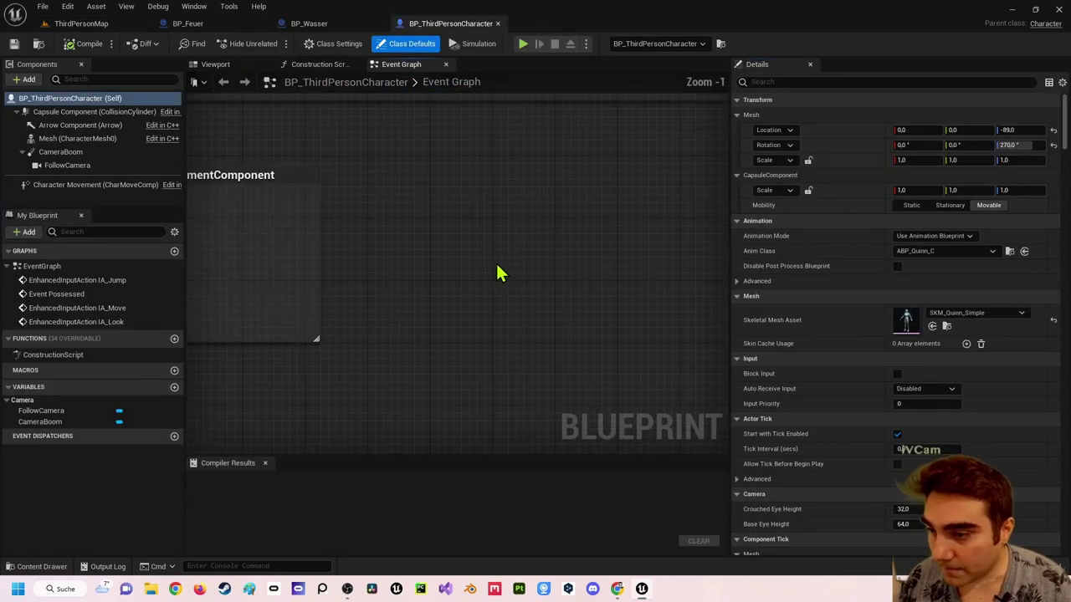
{"action": "right_click_drag", "start_coordinate": [497, 273], "coordinate": [513, 239]}
{"action": "right_click", "coordinate": [473, 184]}
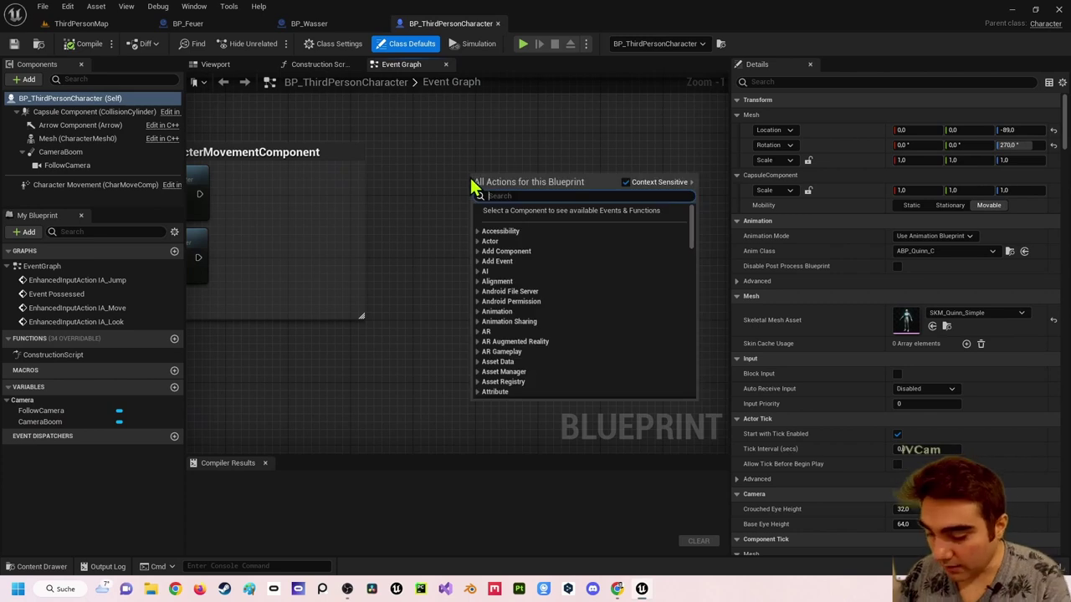
{"action": "type", "text": "event hit"}
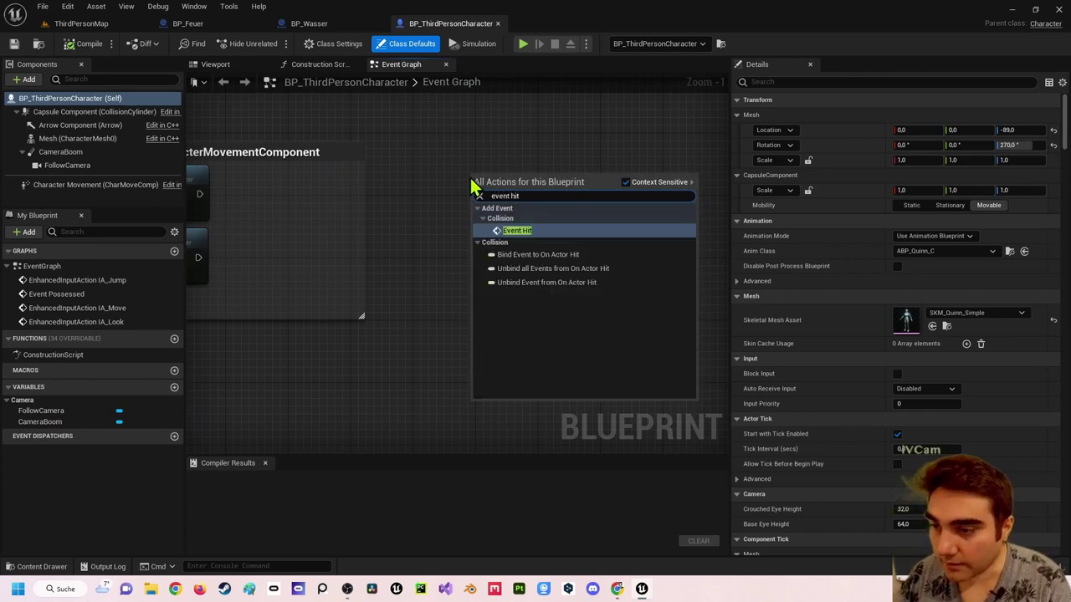
{"action": "key", "text": "Return"}
{"action": "right_click_drag", "start_coordinate": [622, 230], "coordinate": [532, 215]}
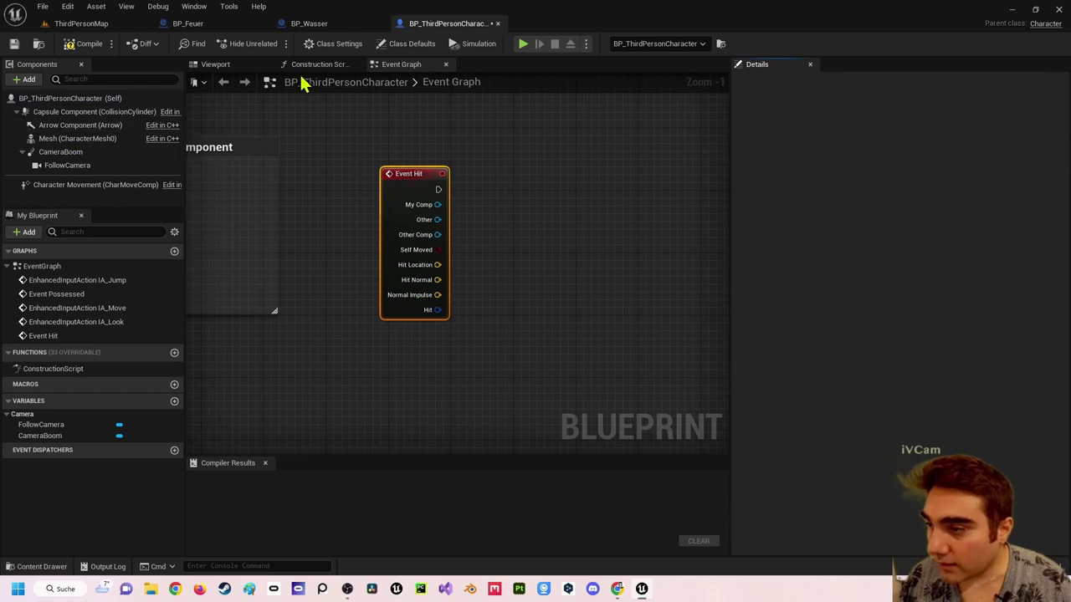
{"action": "left_click", "coordinate": [237, 67]}
{"action": "left_click", "coordinate": [94, 112]}
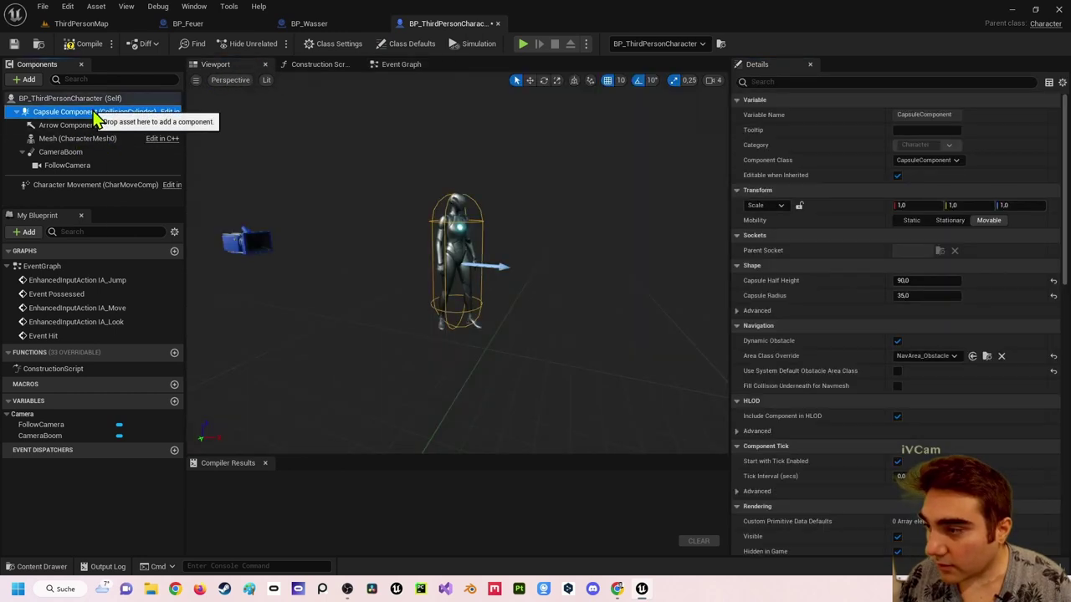
{"action": "left_click", "coordinate": [414, 65]}
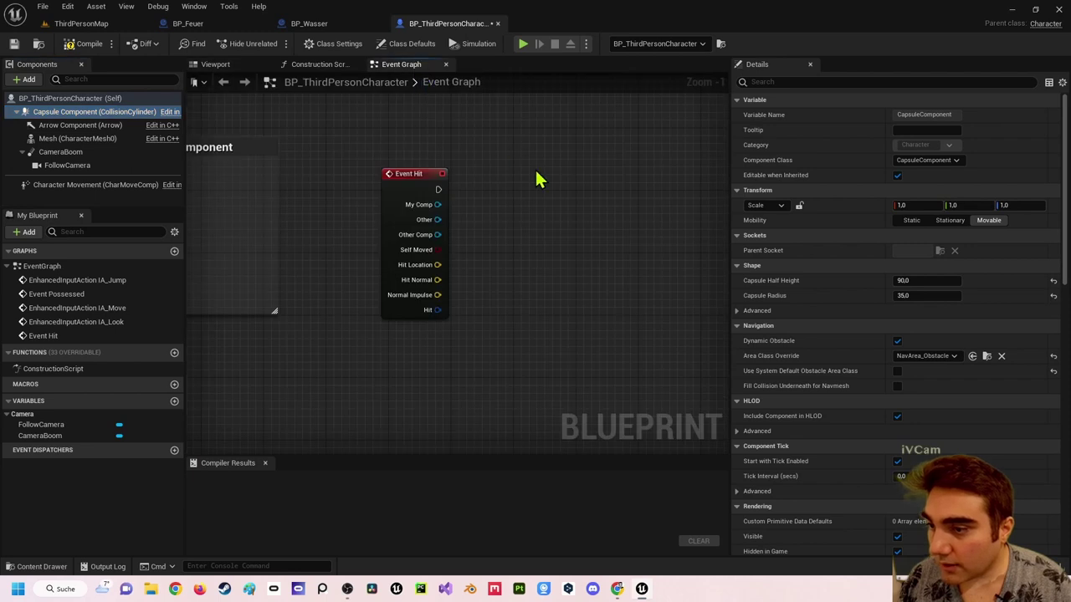
{"action": "right_click_drag", "start_coordinate": [580, 219], "coordinate": [523, 195]}
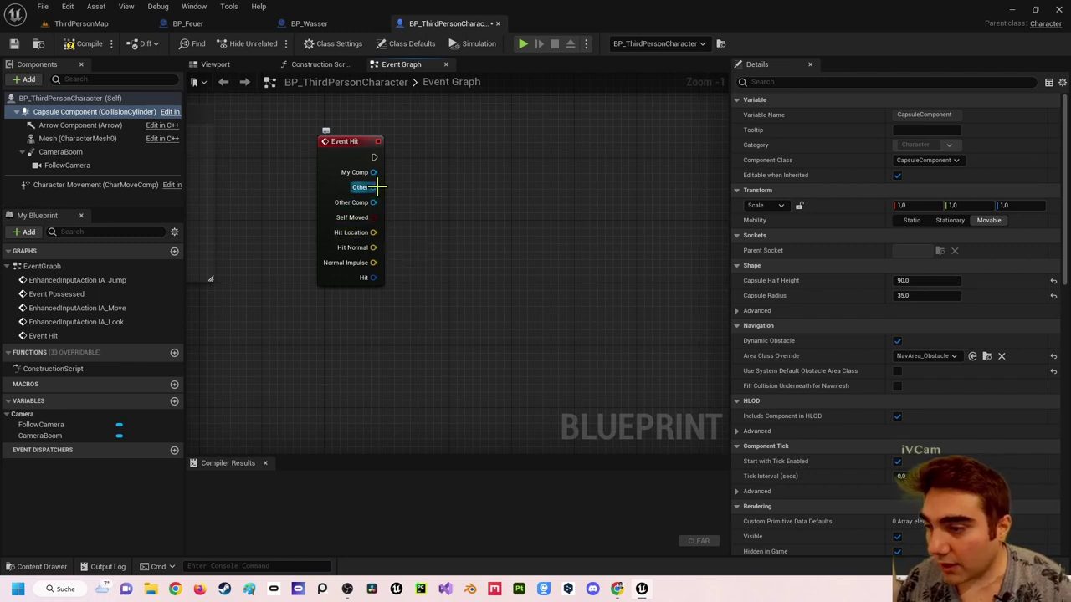
Split Event Hit's Hit struct pin into its individual fields.
{"action": "right_click", "coordinate": [373, 278]}
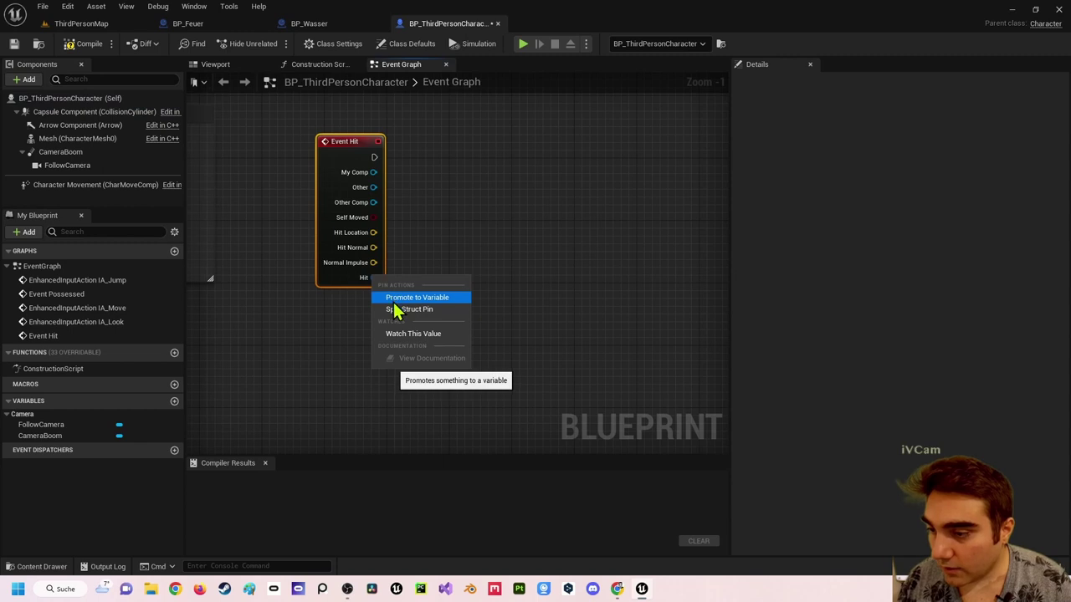
{"action": "left_click", "coordinate": [343, 272]}
{"action": "right_click", "coordinate": [373, 283]}
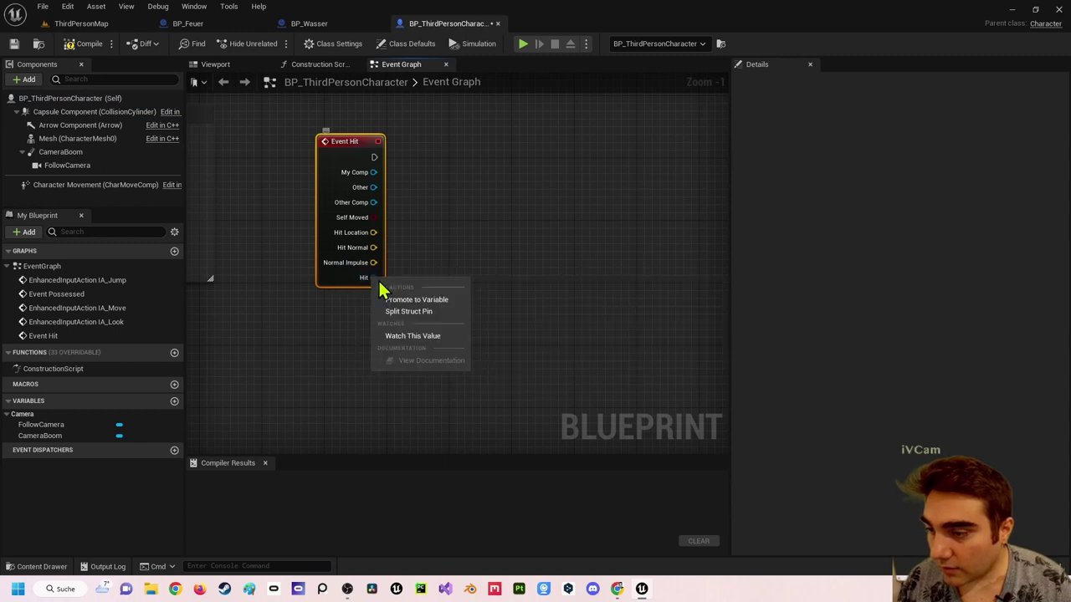
{"action": "left_click", "coordinate": [406, 312]}
{"action": "right_click_drag", "start_coordinate": [447, 323], "coordinate": [452, 282]}
{"action": "scroll", "coordinate": [451, 289], "scroll_direction": "down", "scroll_amount": 2}
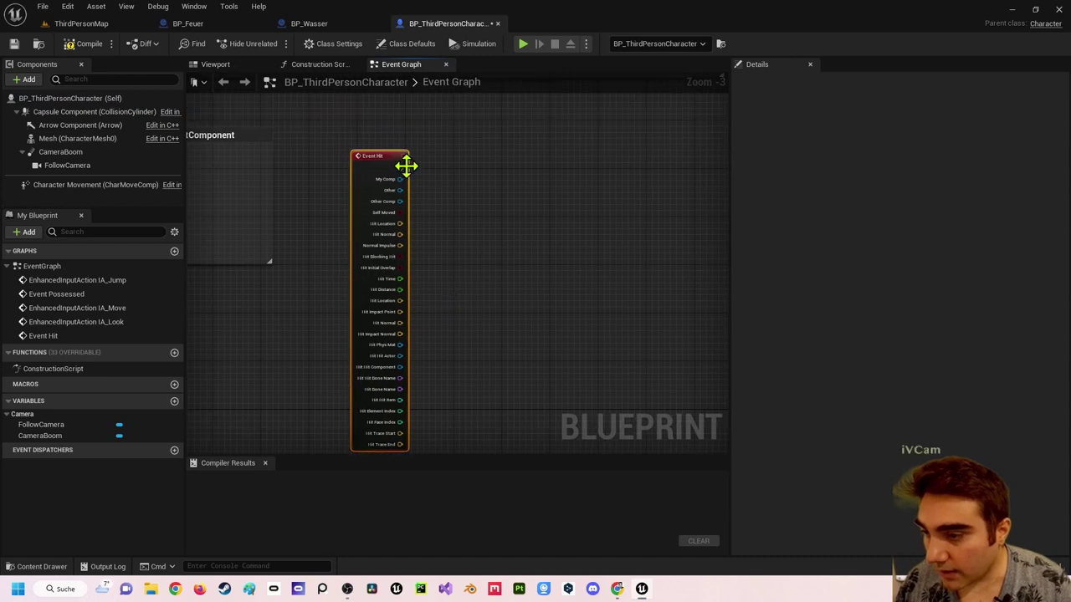
Add a Print String node after Event Hit's execution output.
{"action": "left_click_drag", "start_coordinate": [399, 167], "coordinate": [604, 178]}
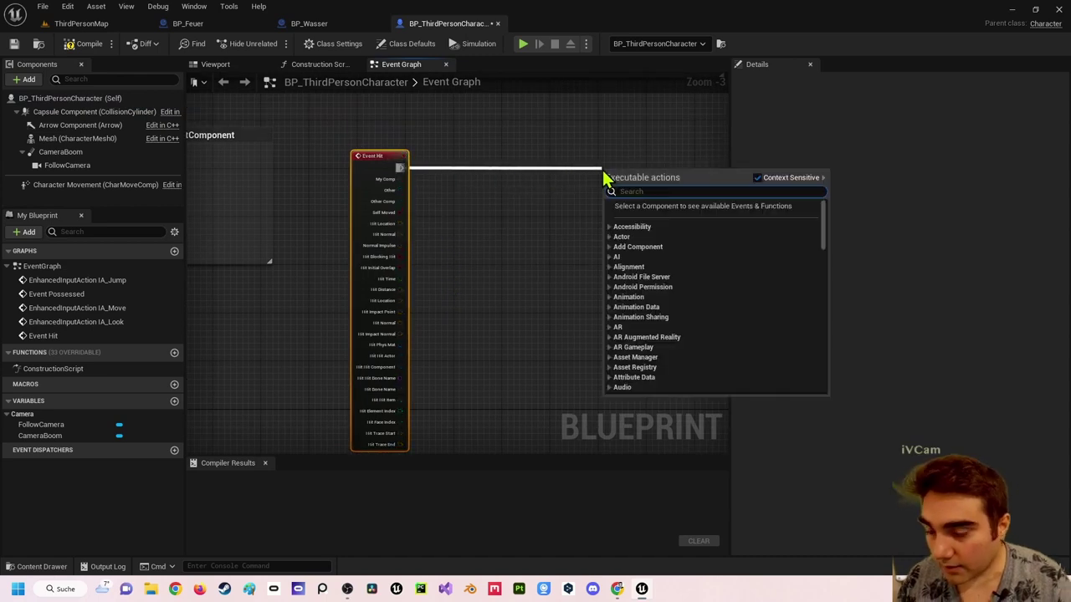
{"action": "type", "text": "print string"}
{"action": "key", "text": "Return"}
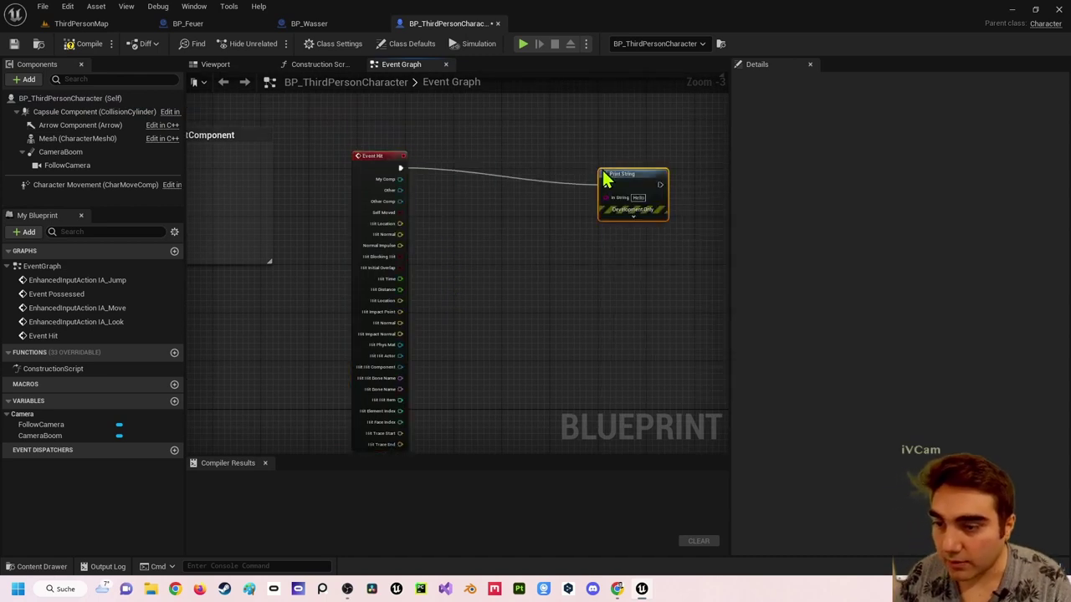
{"action": "left_click_drag", "start_coordinate": [606, 178], "coordinate": [649, 168]}
{"action": "left_click", "coordinate": [502, 256]}
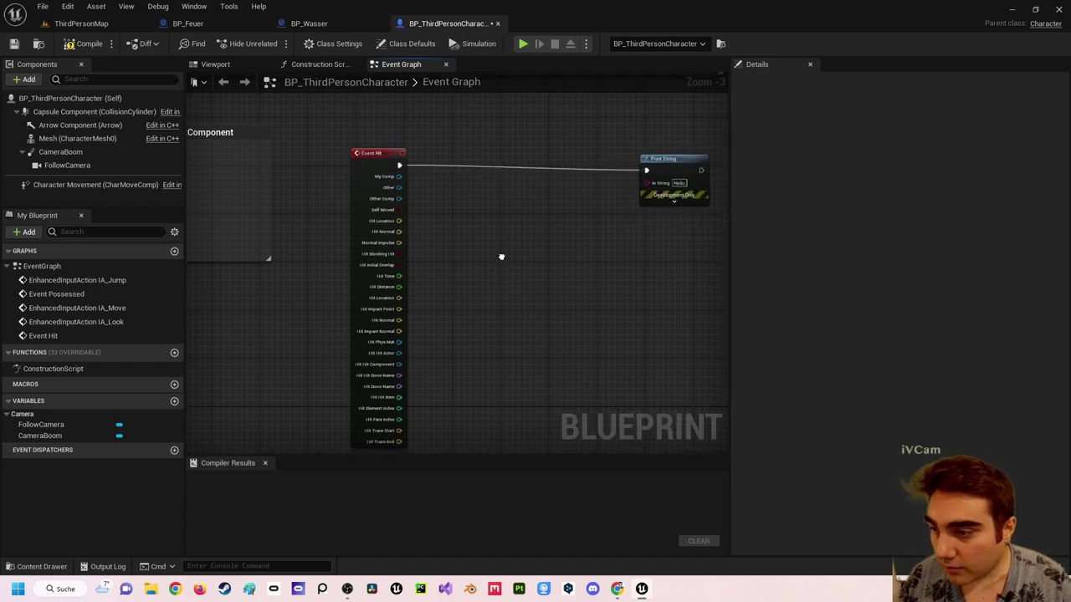
{"action": "right_click_drag", "start_coordinate": [502, 256], "coordinate": [488, 237]}
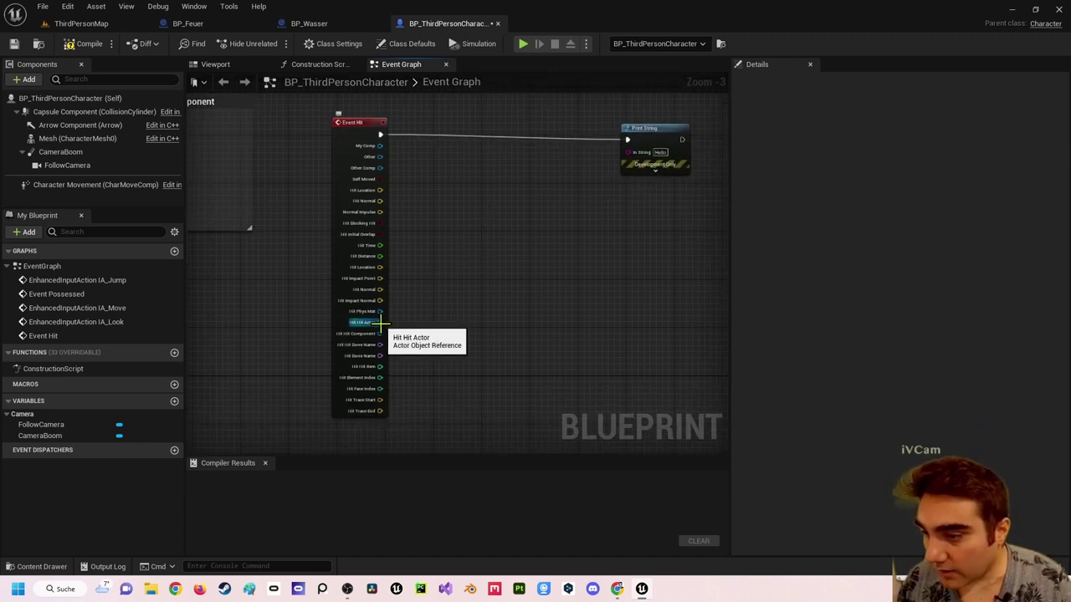
Feed Hit Actor's Get Display Name into Print String's In String, then compile and save.
{"action": "mouse_move", "coordinate": [381, 322]}
{"action": "left_mouse_down"}
{"action": "mouse_move", "coordinate": [384, 335]}
{"action": "mouse_move", "coordinate": [633, 165]}
{"action": "left_mouse_up"}
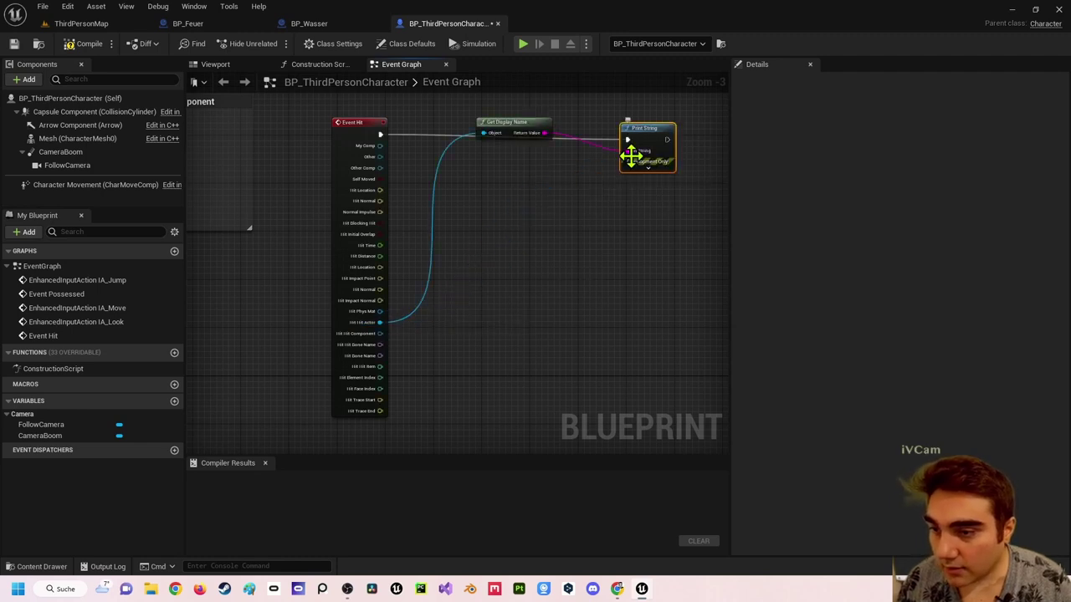
{"action": "mouse_move", "coordinate": [521, 120]}
{"action": "left_mouse_down"}
{"action": "mouse_move", "coordinate": [507, 299]}
{"action": "mouse_move", "coordinate": [490, 323]}
{"action": "left_mouse_up"}
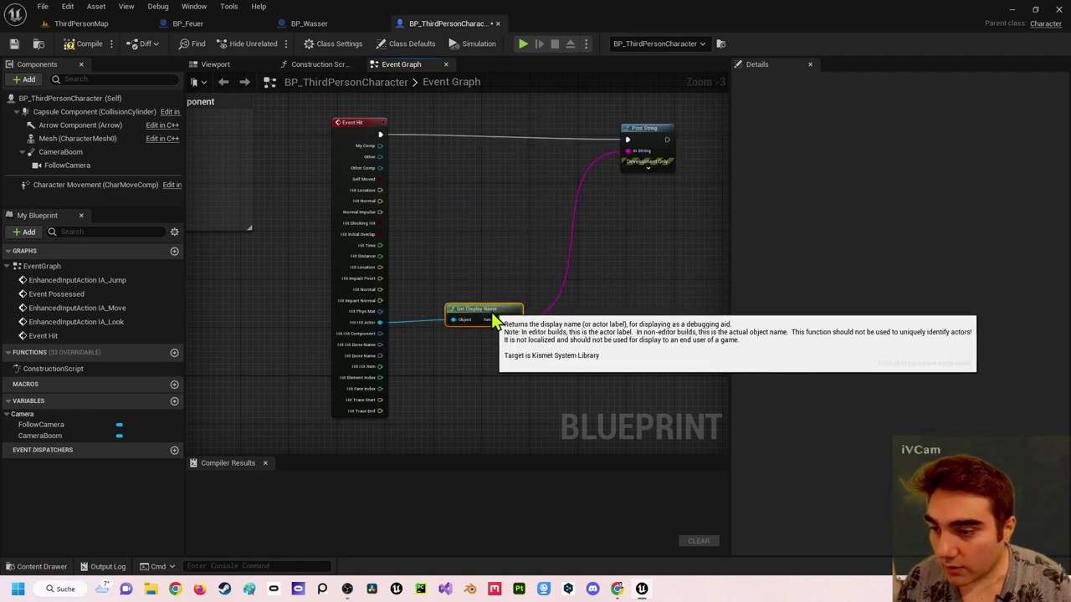
{"action": "left_click", "coordinate": [448, 232]}
{"action": "left_click", "coordinate": [13, 44]}
Play-test by running the character into the white cubes, then stop.
{"action": "left_click", "coordinate": [89, 44]}
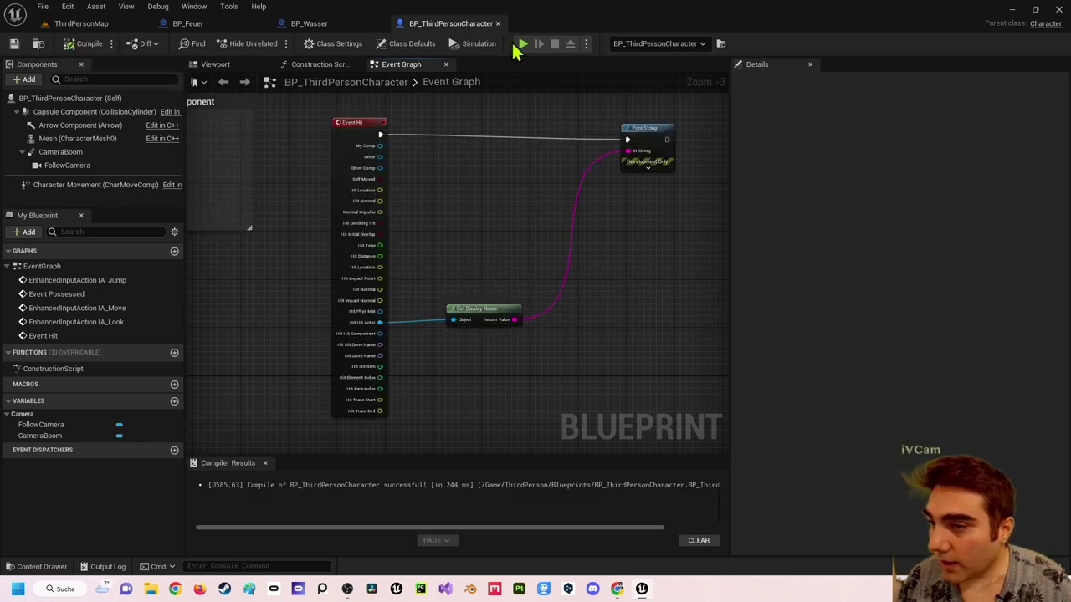
{"action": "left_click", "coordinate": [521, 45]}
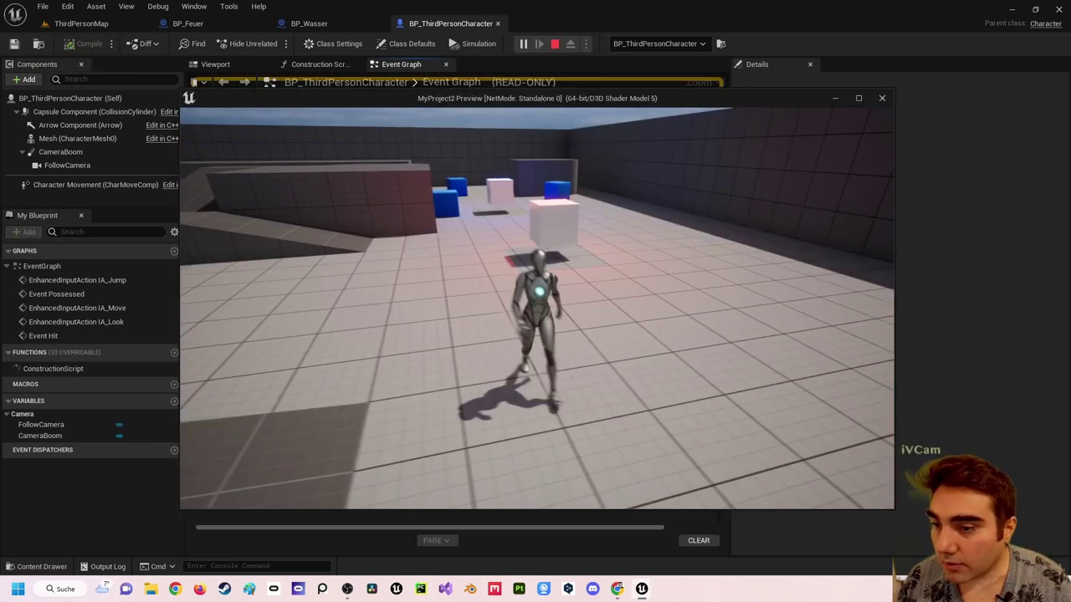
{"action": "key", "text": "w"}
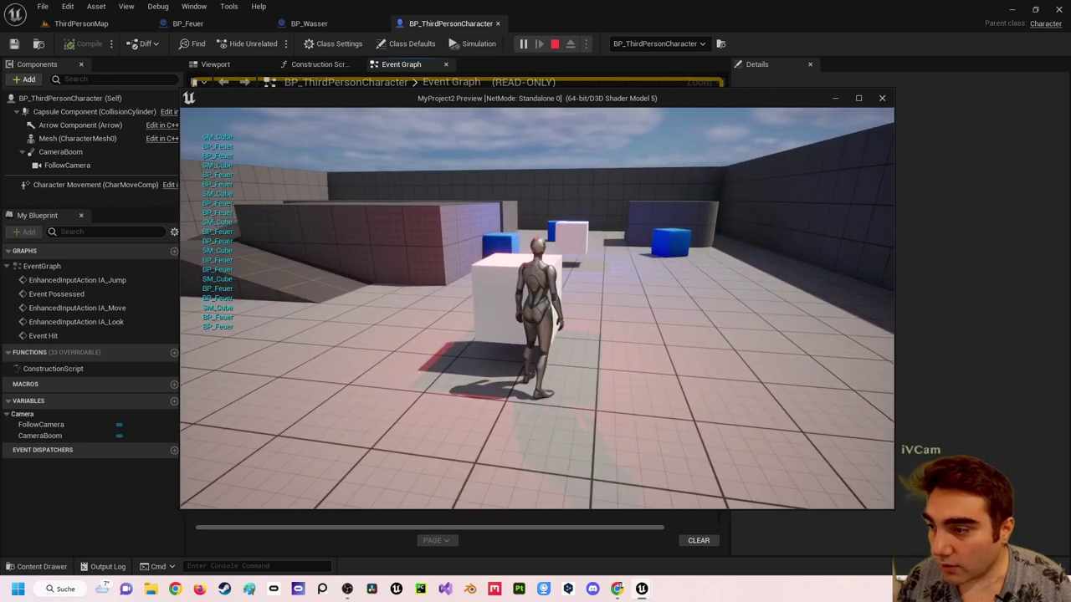
{"action": "key", "text": "w"}
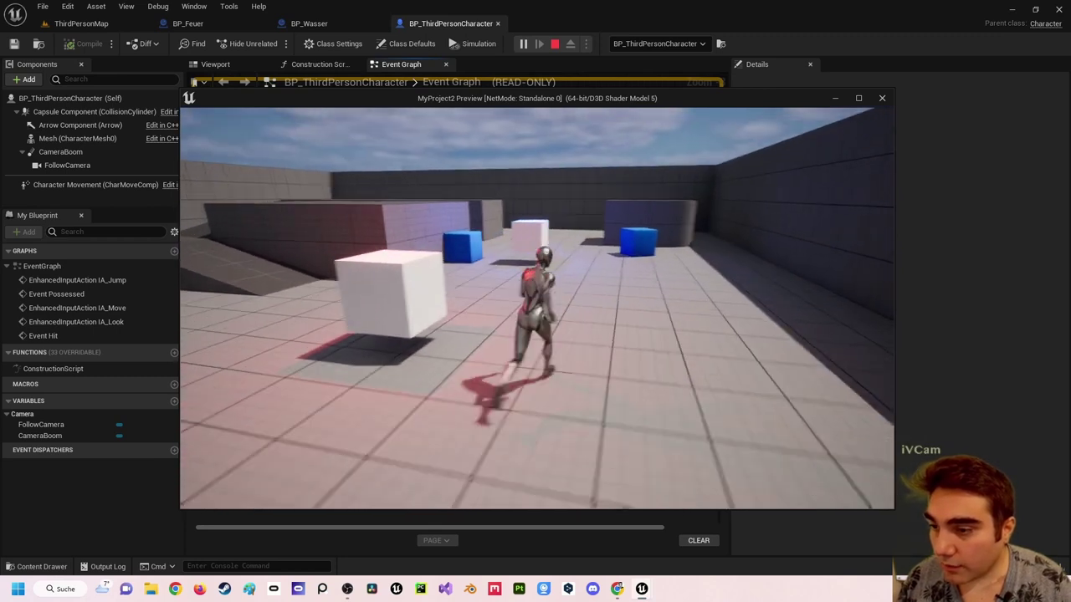
{"action": "key", "text": "w"}
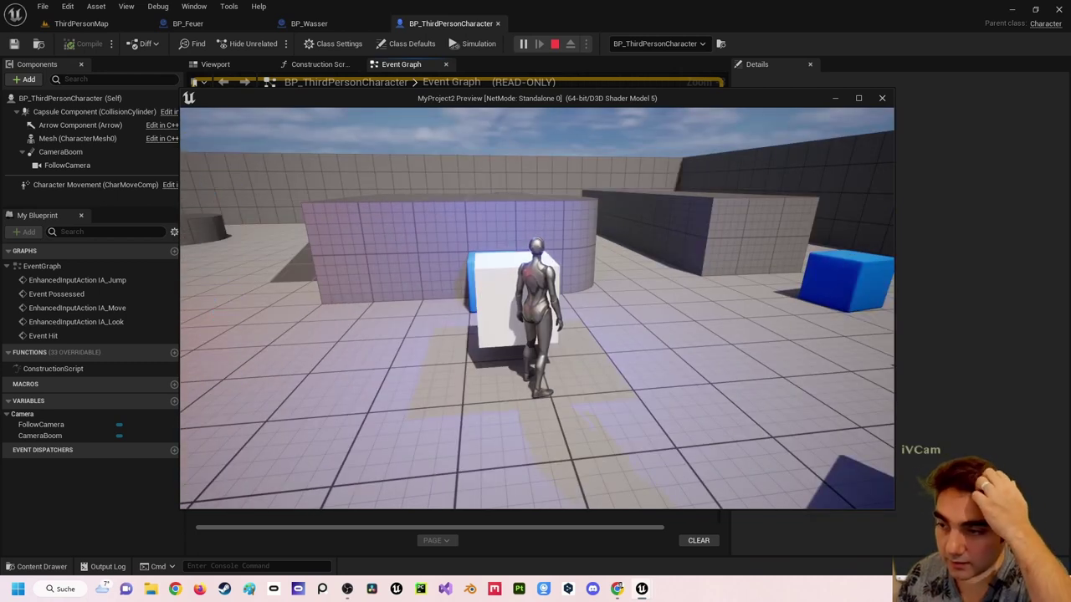
{"action": "key", "text": "s"}
{"action": "key", "text": "w"}
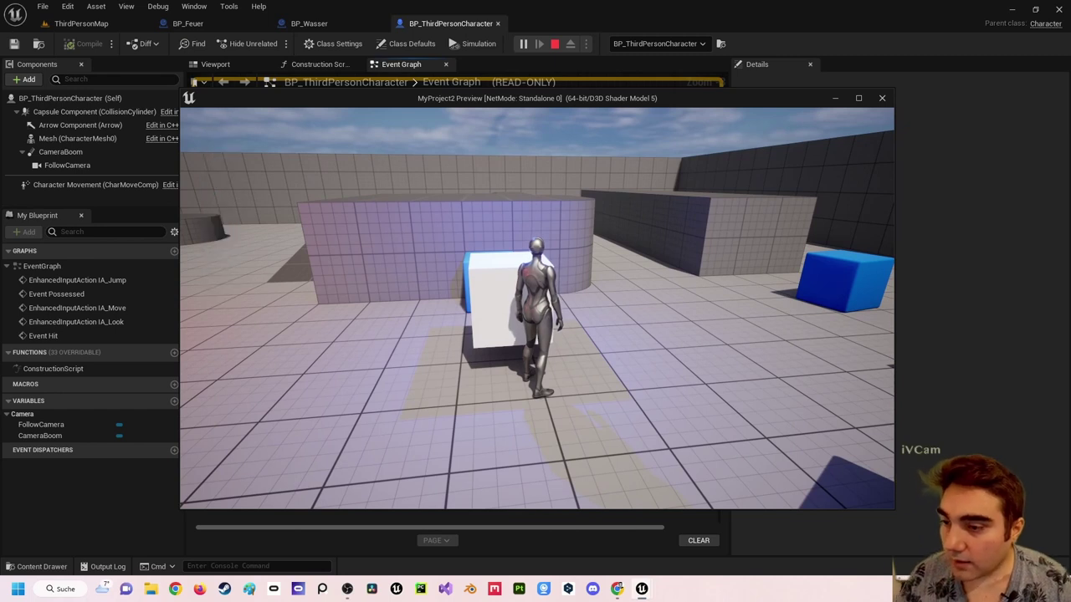
{"action": "key", "text": "s"}
{"action": "key", "text": "w"}
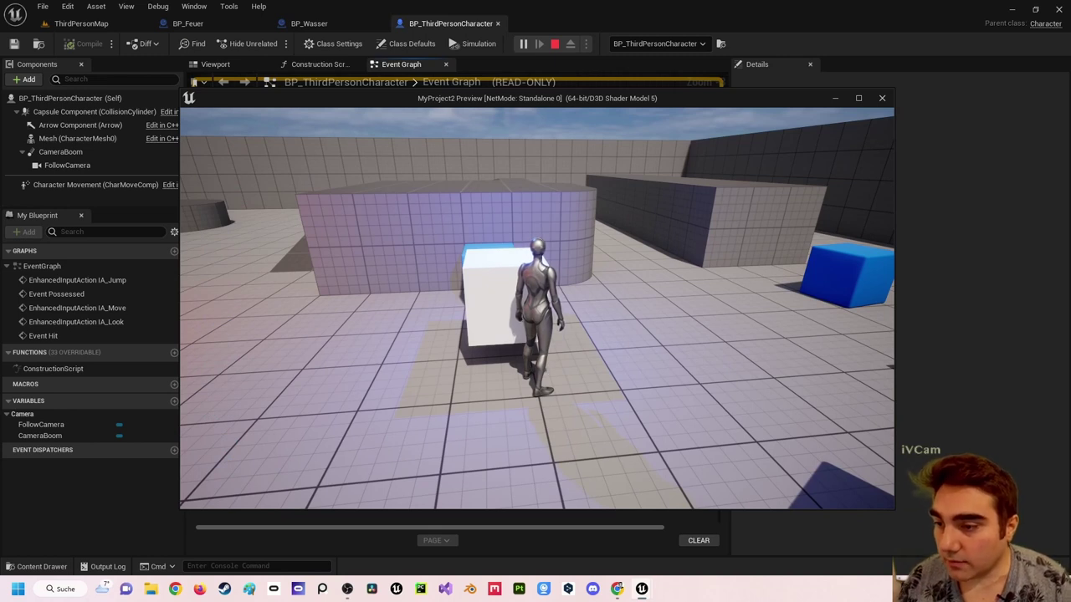
{"action": "key", "text": "Escape"}
Return to the character's Event Graph and move the Print String node further right.
{"action": "left_click", "coordinate": [96, 23]}
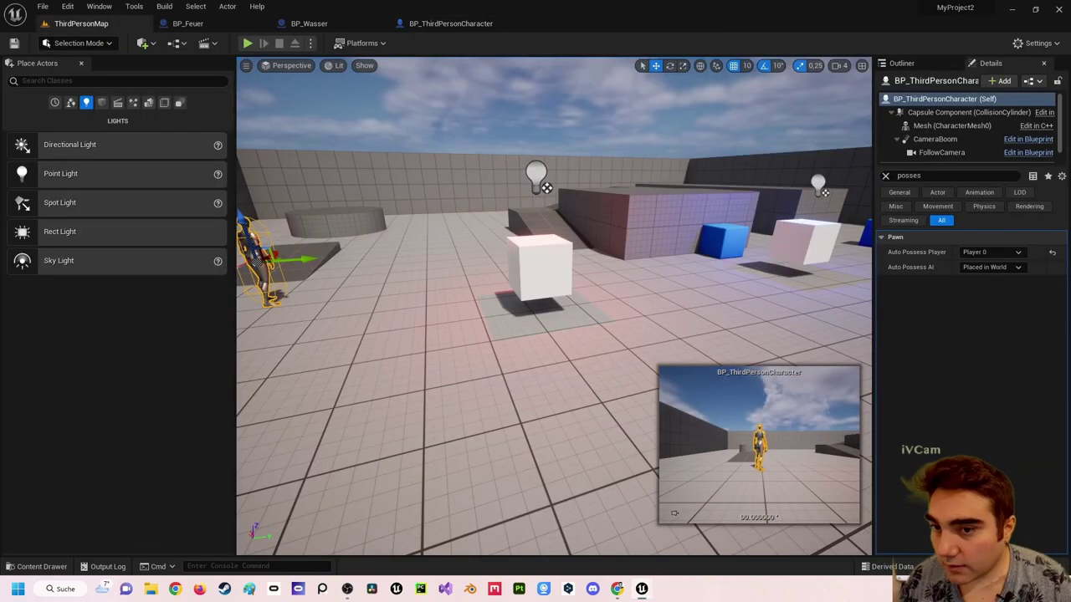
{"action": "left_click", "coordinate": [466, 363]}
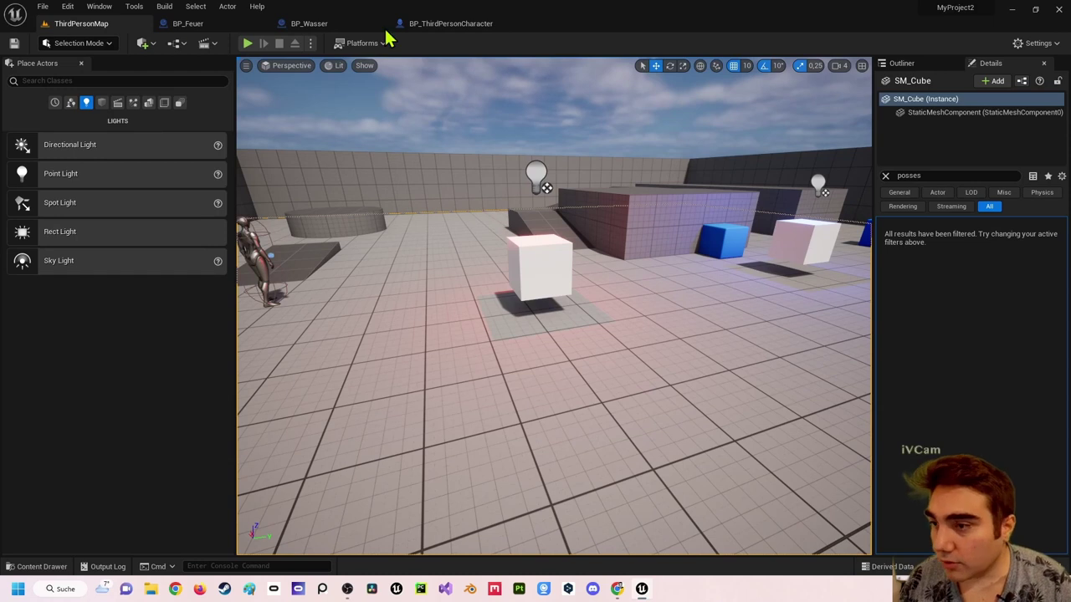
{"action": "left_click", "coordinate": [418, 23]}
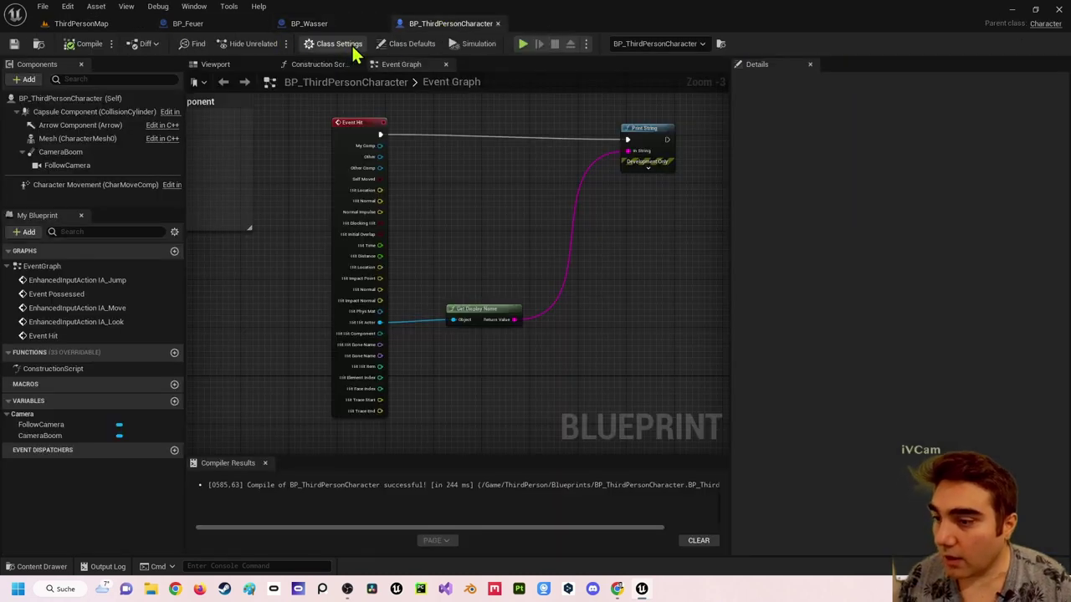
{"action": "right_click_drag", "start_coordinate": [454, 246], "coordinate": [399, 237]}
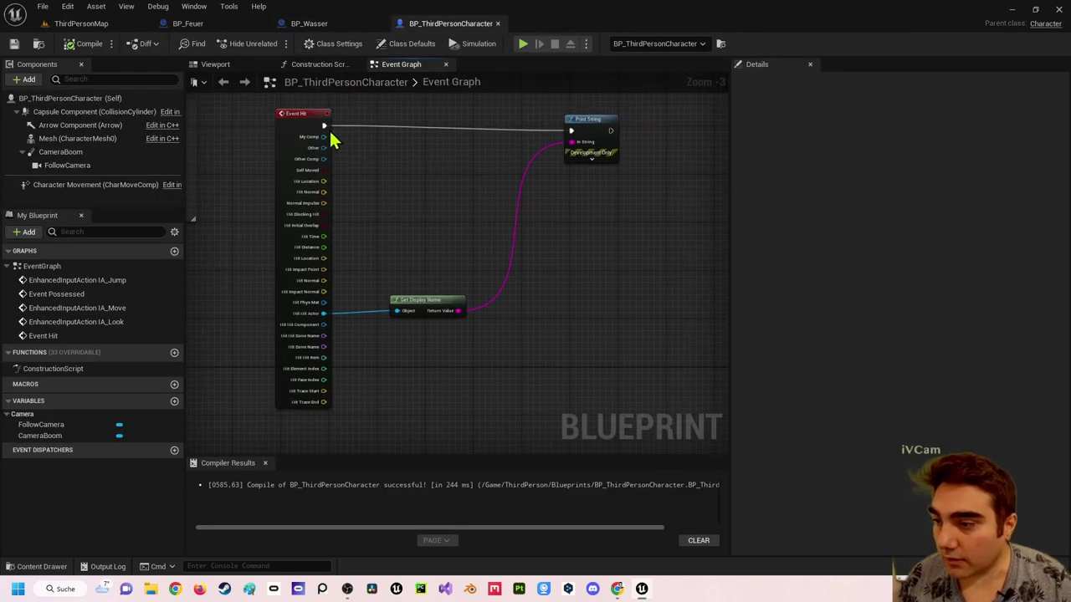
{"action": "left_click_drag", "start_coordinate": [599, 119], "coordinate": [663, 121]}
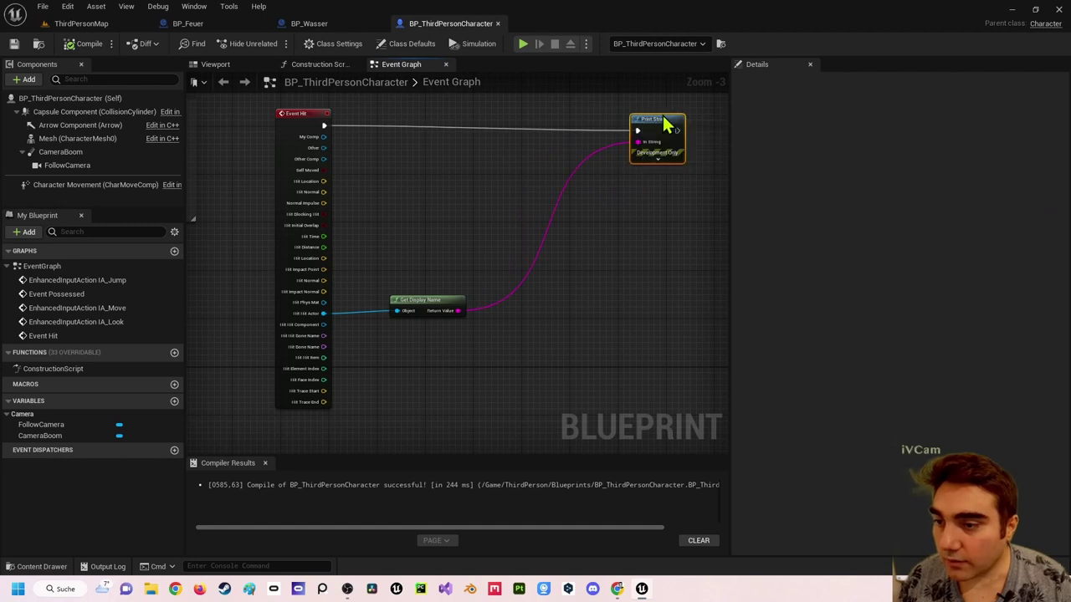
Play-test again, running into the cylinder, ramp, blocks and wall.
{"action": "left_click", "coordinate": [523, 43]}
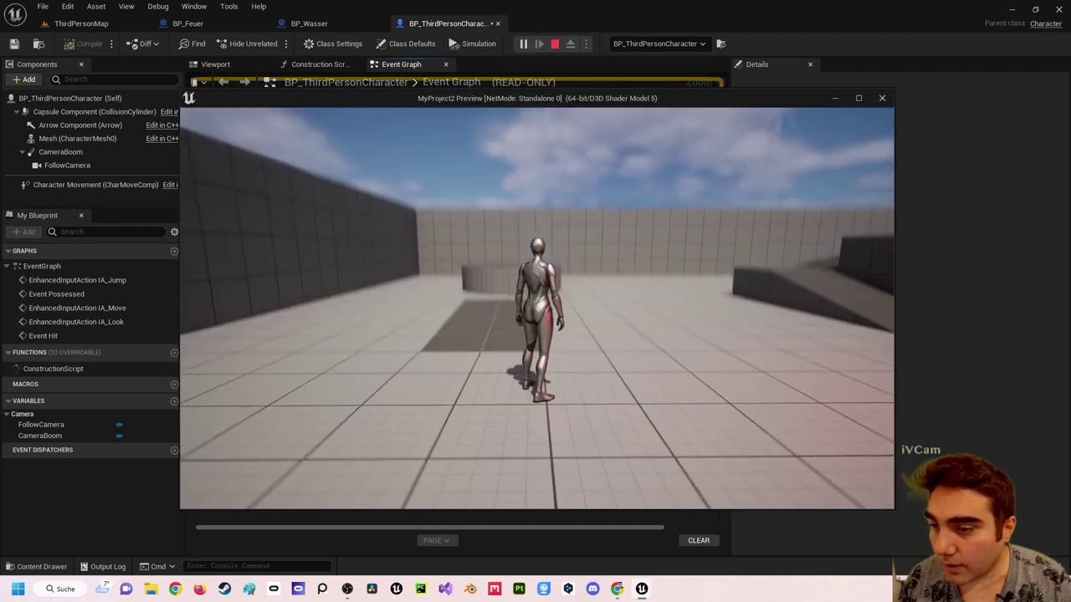
{"action": "key", "text": "w"}
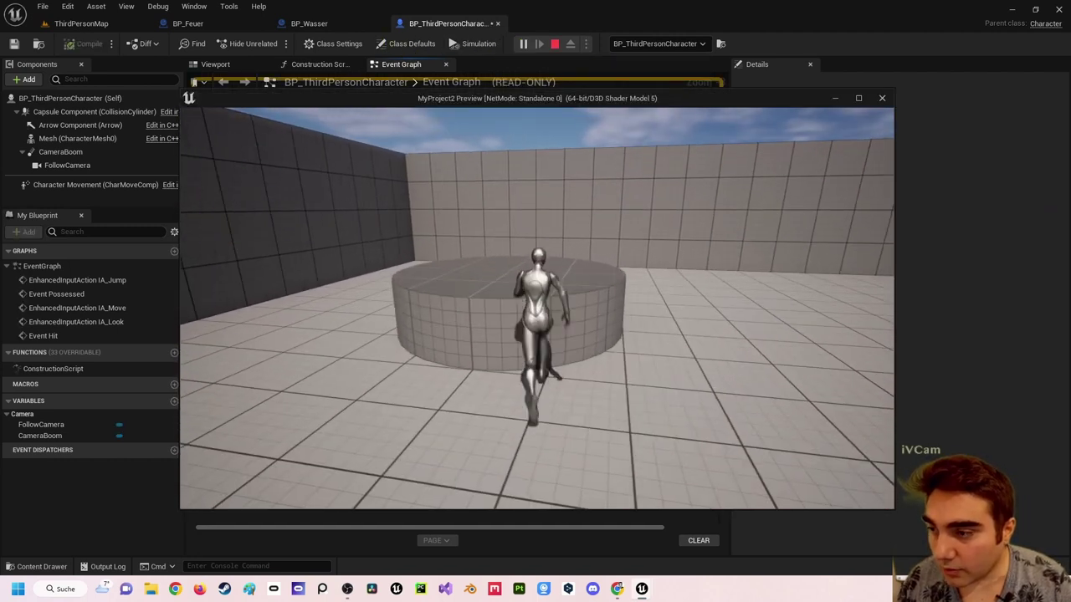
{"action": "key", "text": "w"}
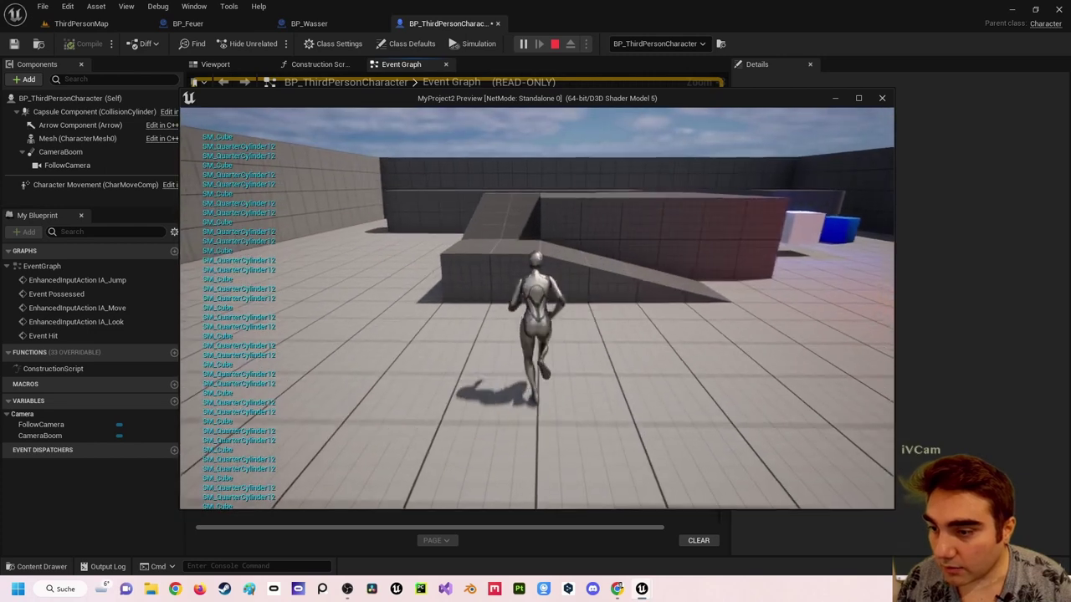
{"action": "key", "text": "w"}
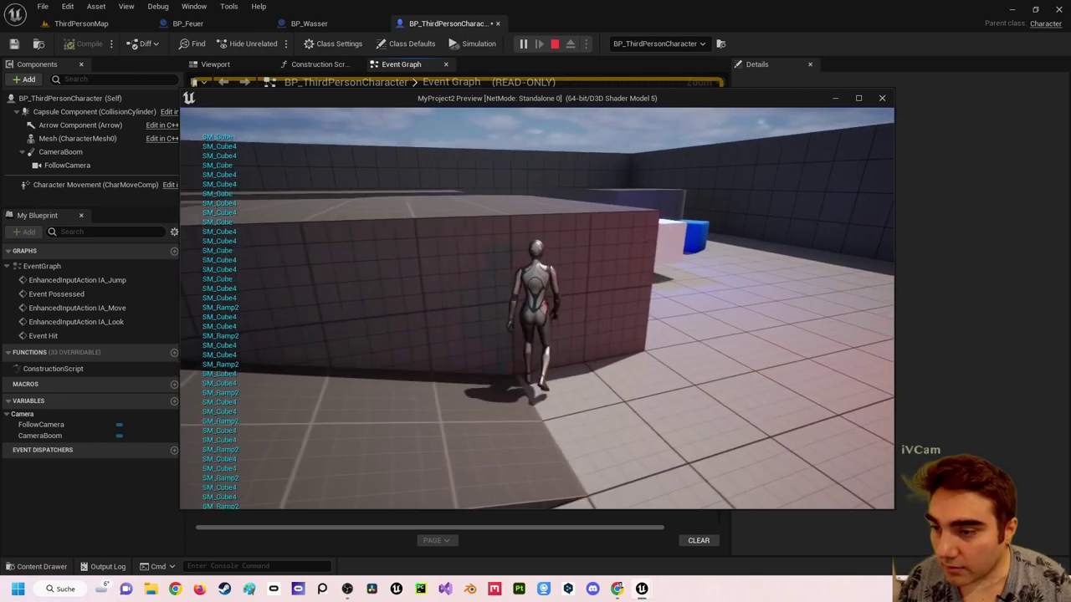
End the test play and insert a Cast To BP_Feuer node after Event Hit's execution output.
{"action": "key", "text": "Escape"}
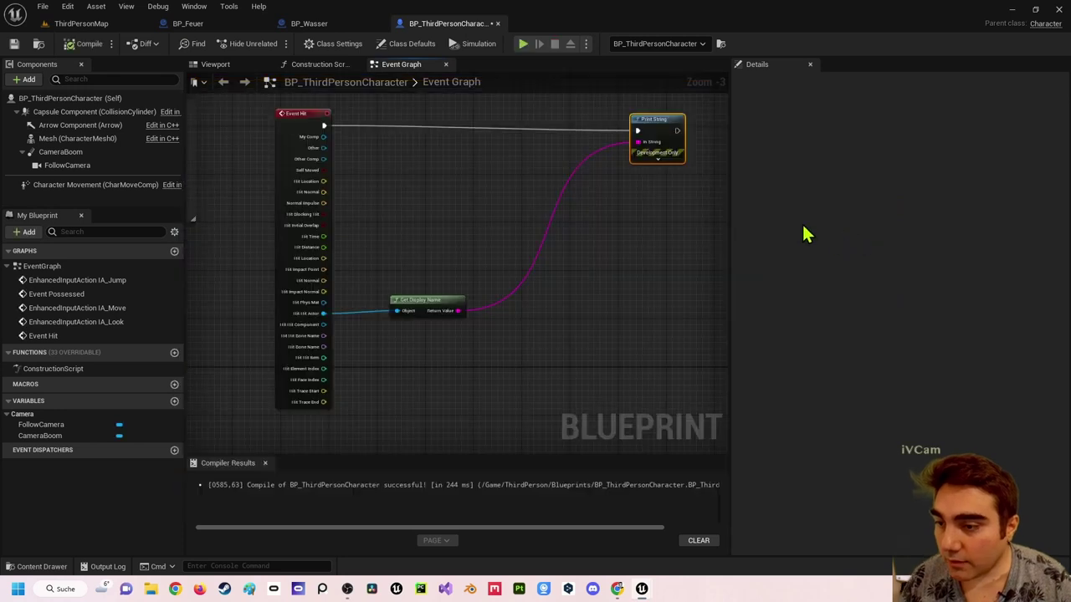
{"action": "mouse_move", "coordinate": [562, 180]}
{"action": "right_mouse_down"}
{"action": "mouse_move", "coordinate": [411, 187]}
{"action": "mouse_move", "coordinate": [378, 144]}
{"action": "right_mouse_up"}
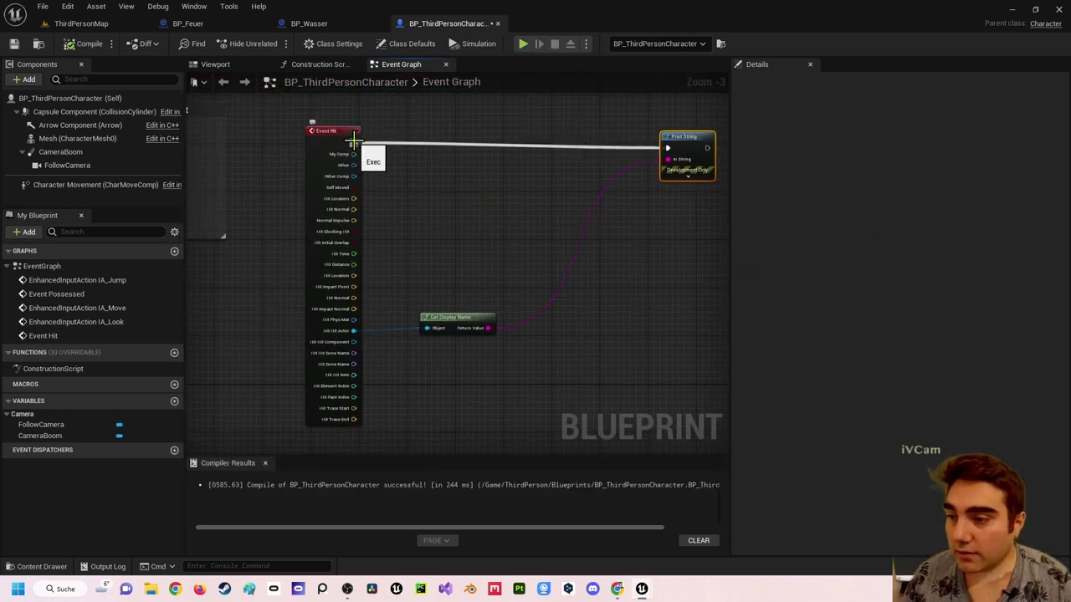
{"action": "left_click_drag", "start_coordinate": [354, 142], "coordinate": [517, 144]}
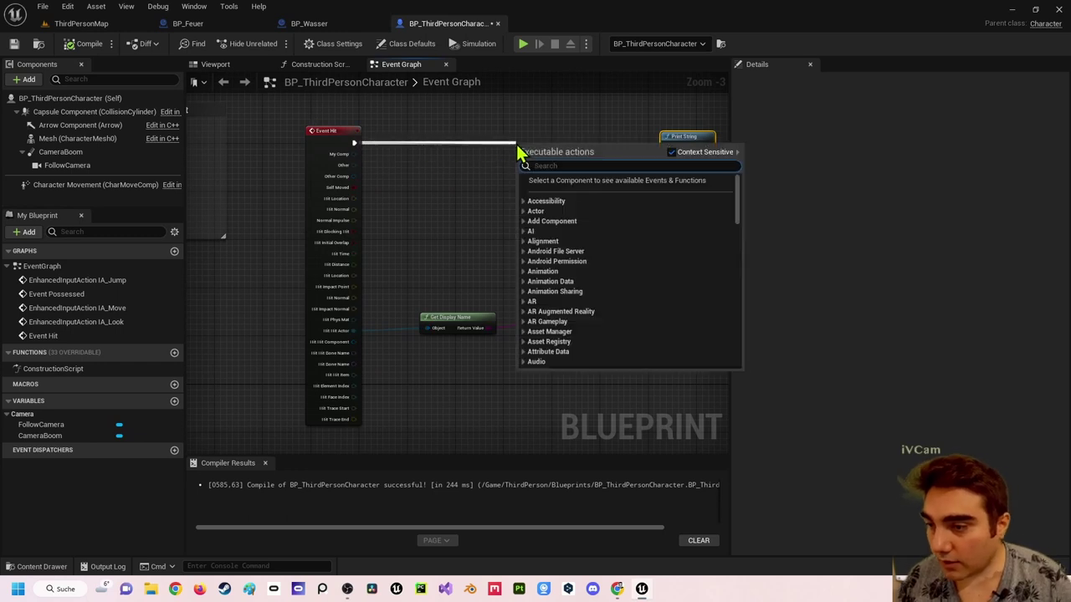
{"action": "type", "text": "castto"}
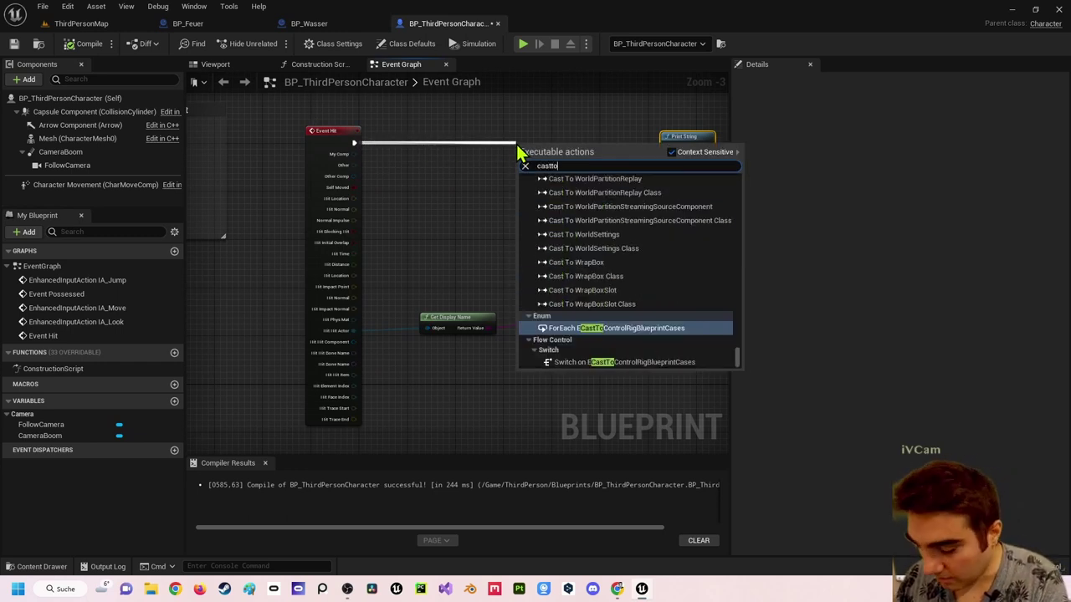
{"action": "type", "text": "BP_Feue"}
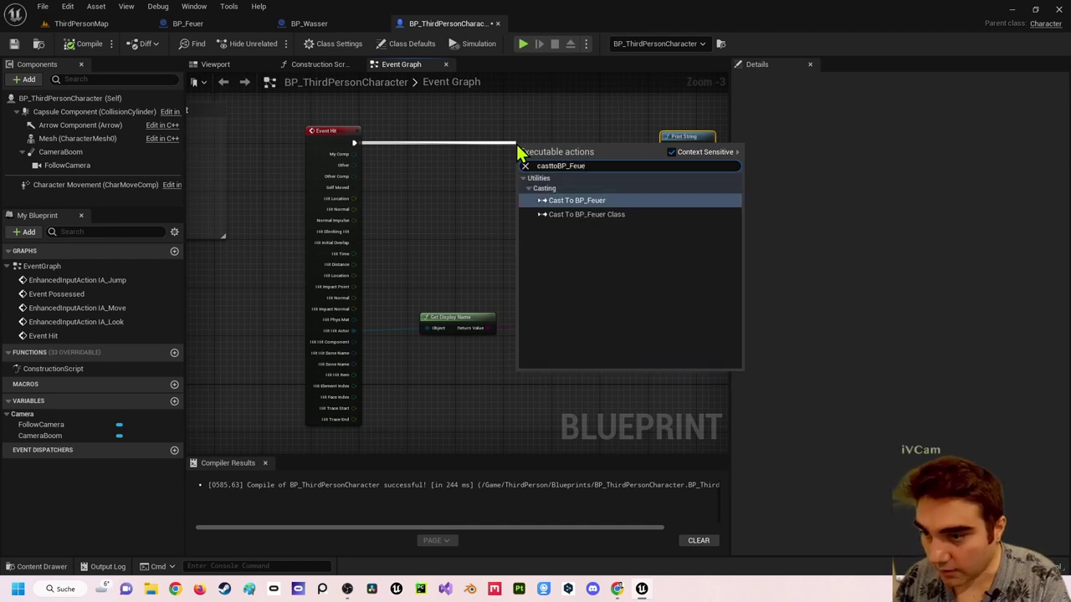
{"action": "key", "text": "Return"}
{"action": "left_click_drag", "start_coordinate": [548, 159], "coordinate": [512, 146]}
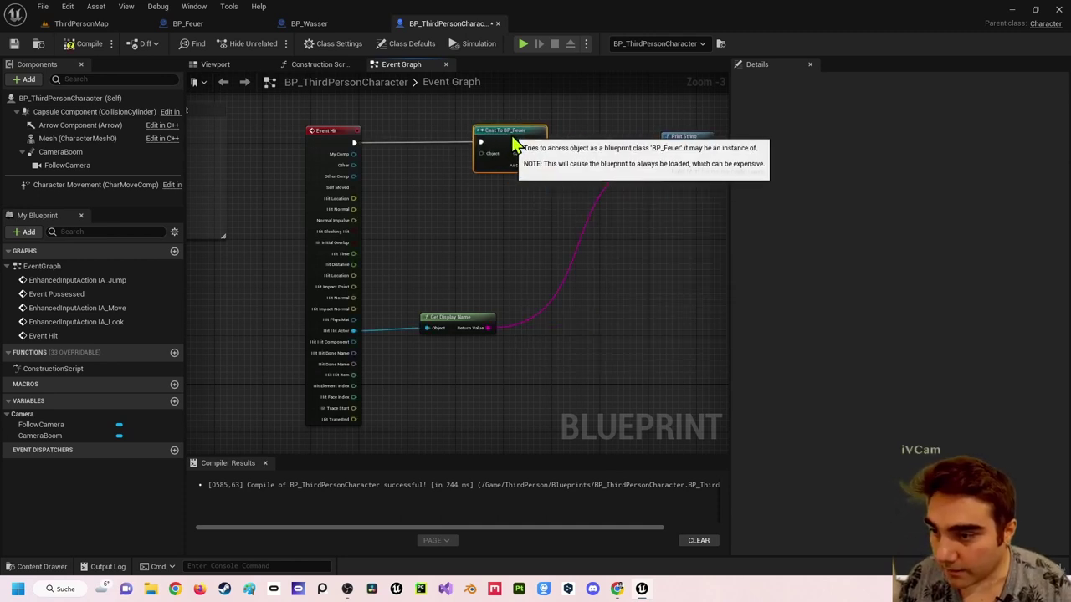
{"action": "left_click_drag", "start_coordinate": [690, 150], "coordinate": [665, 146]}
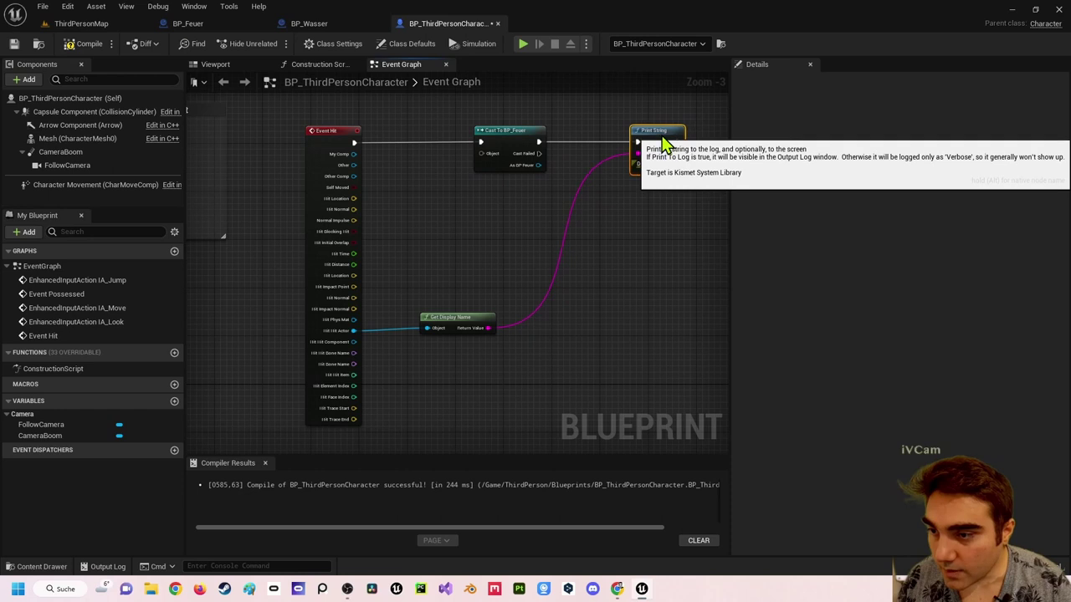
Feed Hit Actor into the cast's Object input, delete Get Display Name, and chain the cast into Print String.
{"action": "right_click_drag", "start_coordinate": [474, 205], "coordinate": [530, 175]}
{"action": "right_click", "coordinate": [531, 175]}
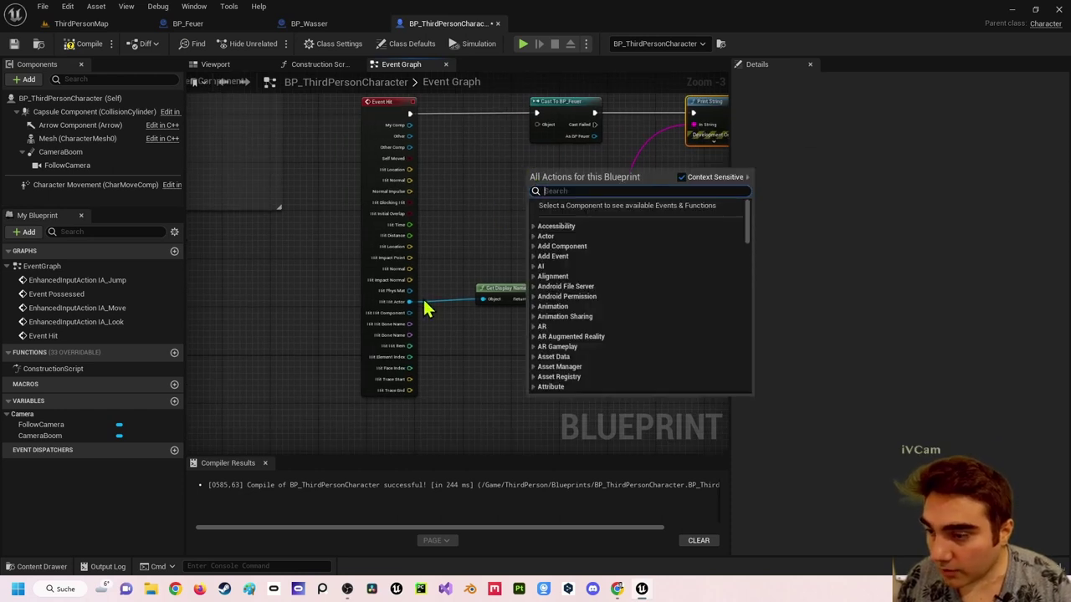
{"action": "left_click_drag", "start_coordinate": [409, 301], "coordinate": [537, 124]}
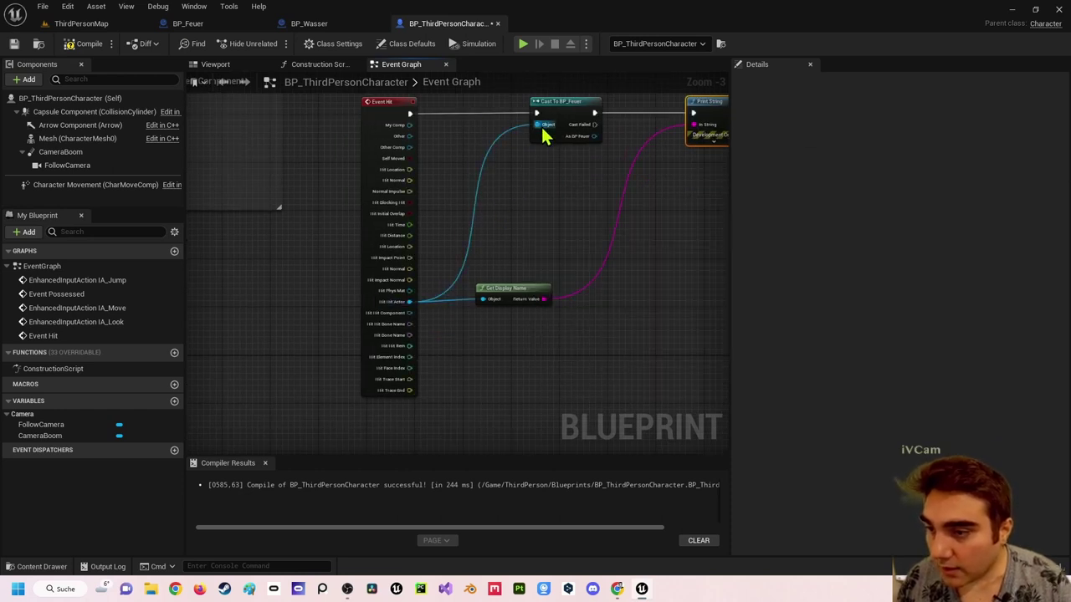
{"action": "left_click", "coordinate": [514, 287]}
{"action": "key", "text": "Delete"}
{"action": "right_click_drag", "start_coordinate": [563, 196], "coordinate": [544, 240]}
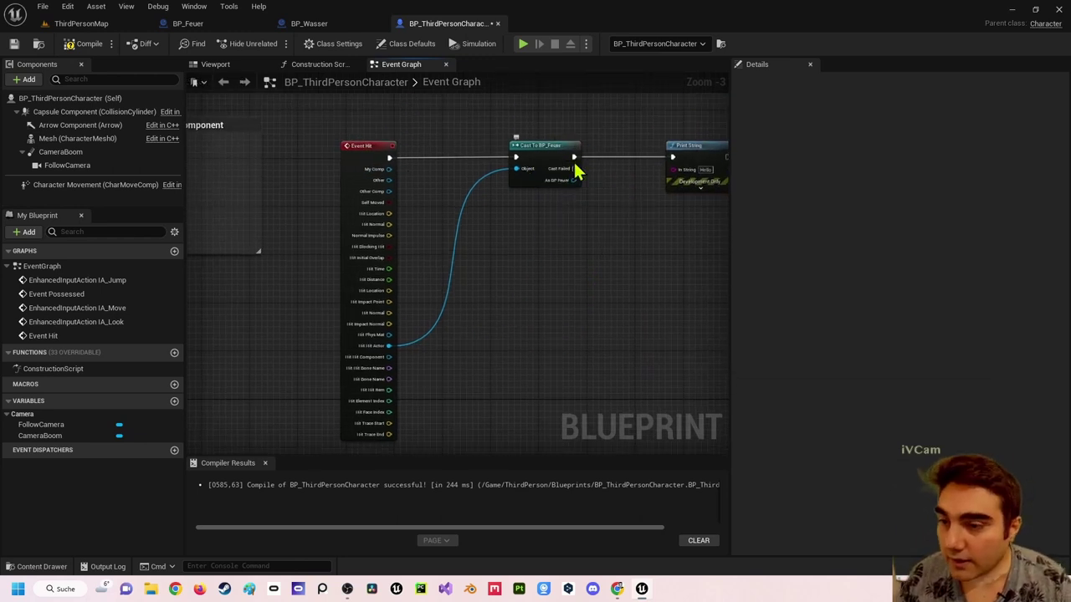
{"action": "left_click_drag", "start_coordinate": [574, 159], "coordinate": [673, 156]}
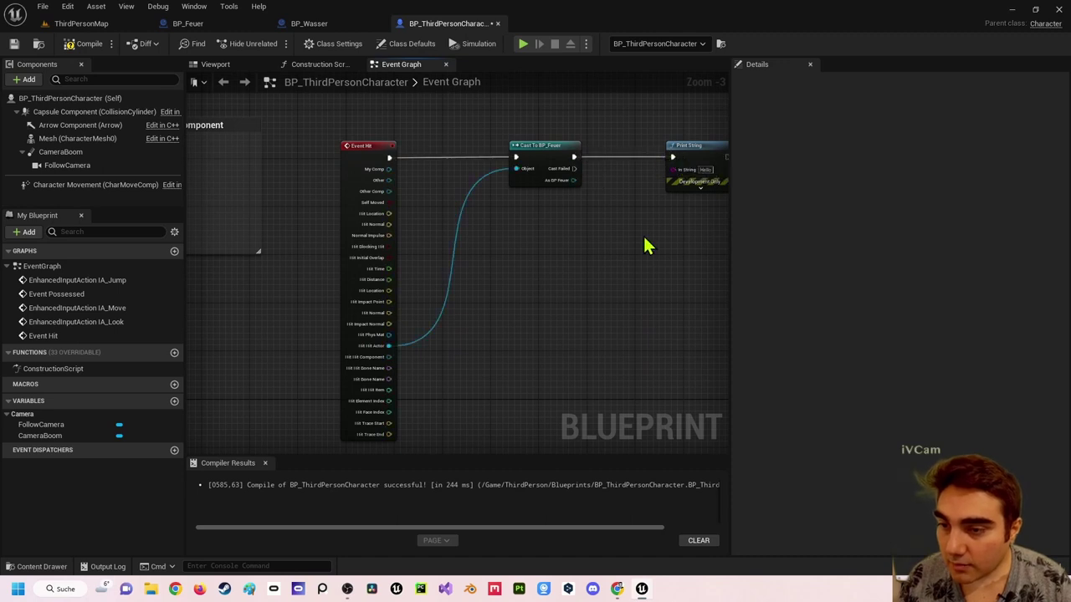
Replace Print String's input with the text 'Hallo ich bins dein Feuer!' and delete the leftover Get Display Name node.
{"action": "right_click_drag", "start_coordinate": [649, 245], "coordinate": [594, 259]}
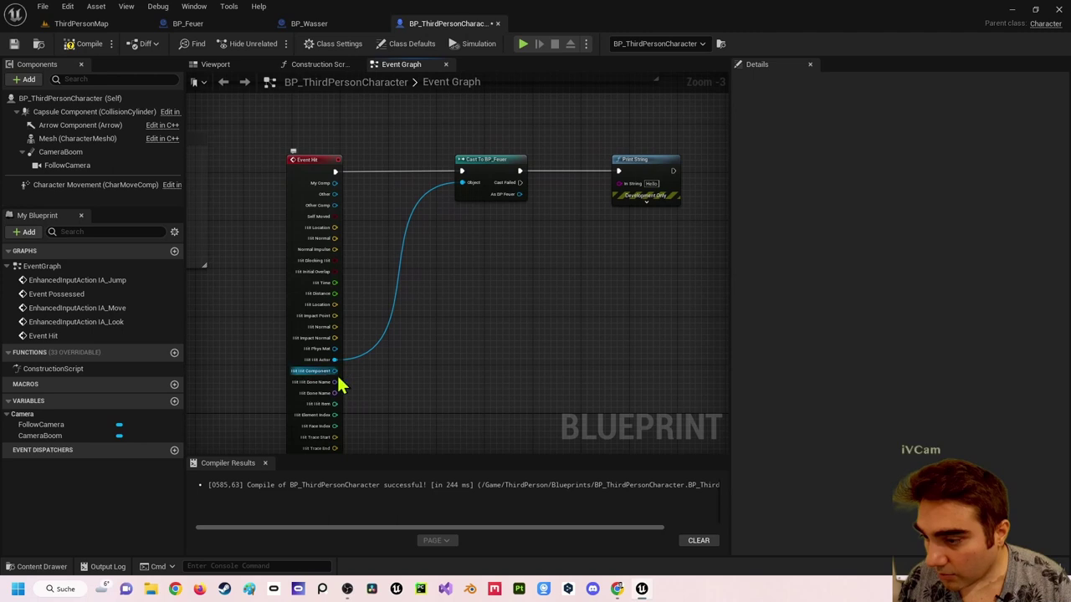
{"action": "left_click_drag", "start_coordinate": [334, 370], "coordinate": [619, 183]}
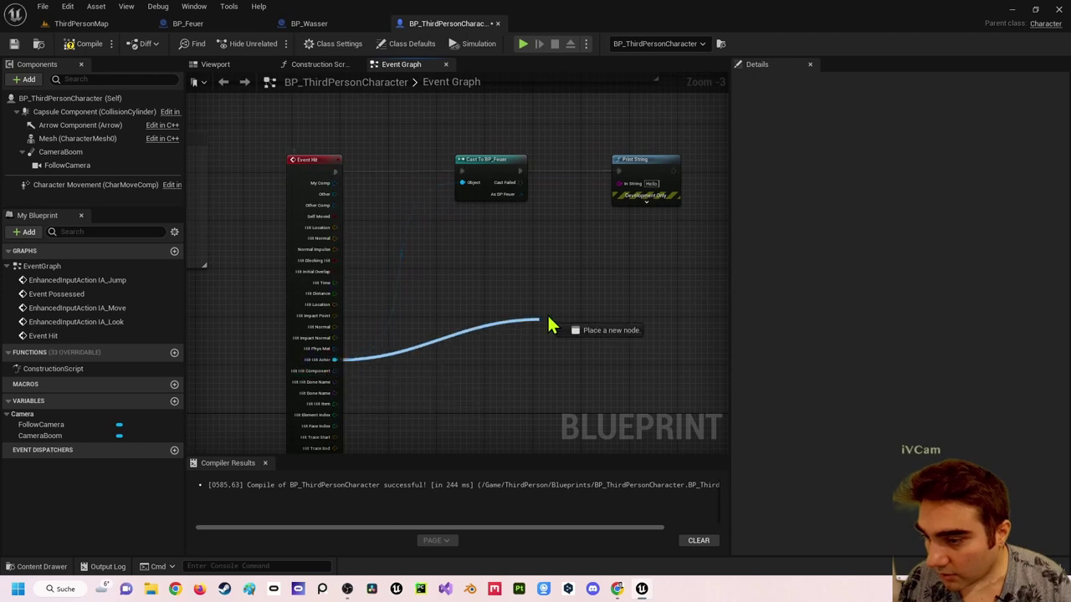
{"action": "left_click_drag", "start_coordinate": [497, 159], "coordinate": [508, 227]}
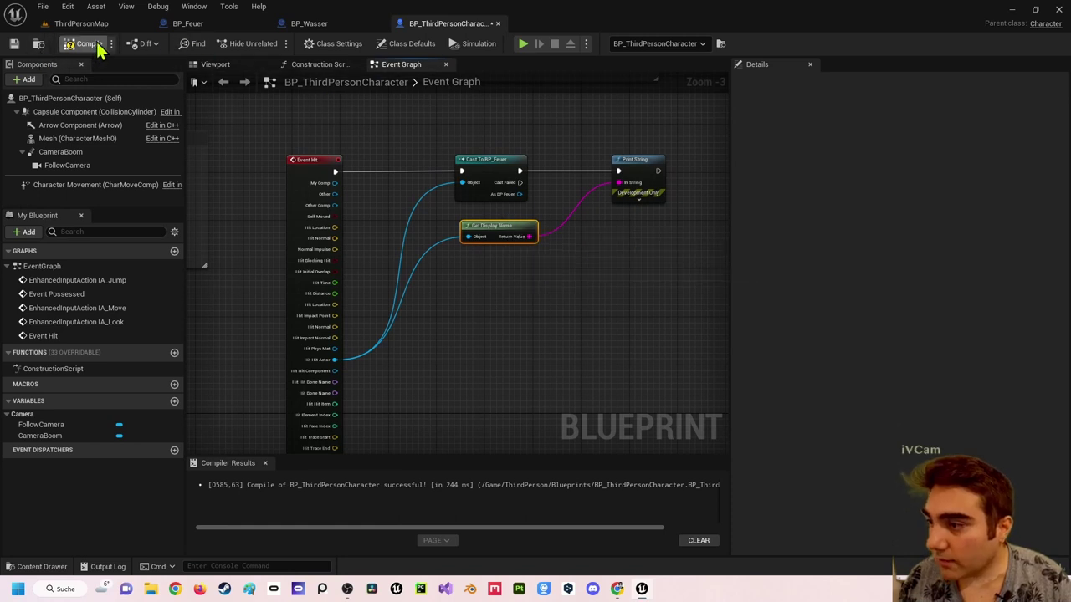
{"action": "left_click", "coordinate": [618, 182], "text": "alt"}
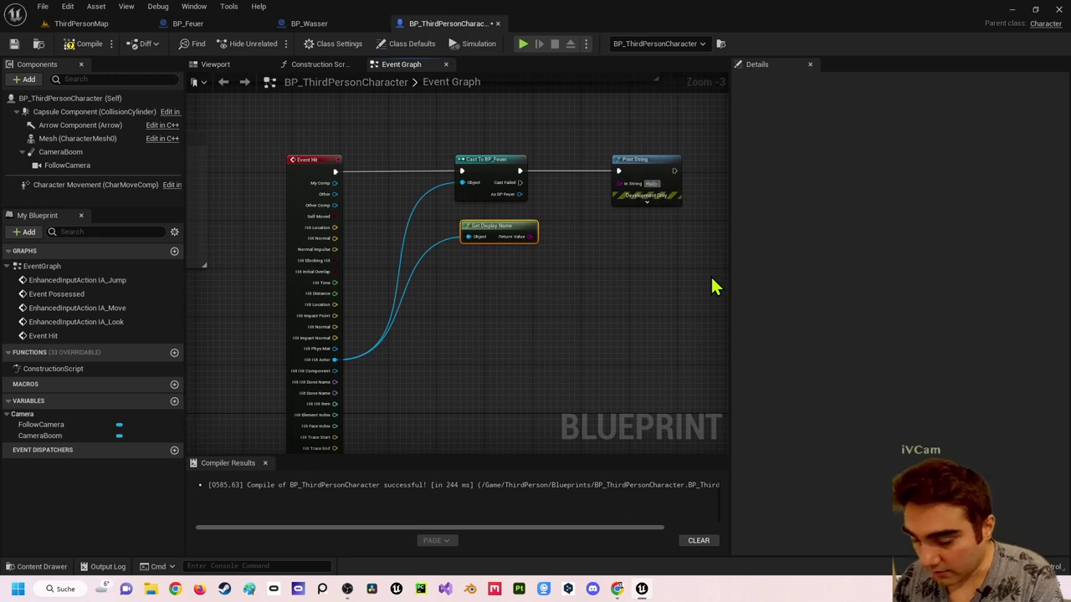
{"action": "type", "text": "Hallo ich bins"}
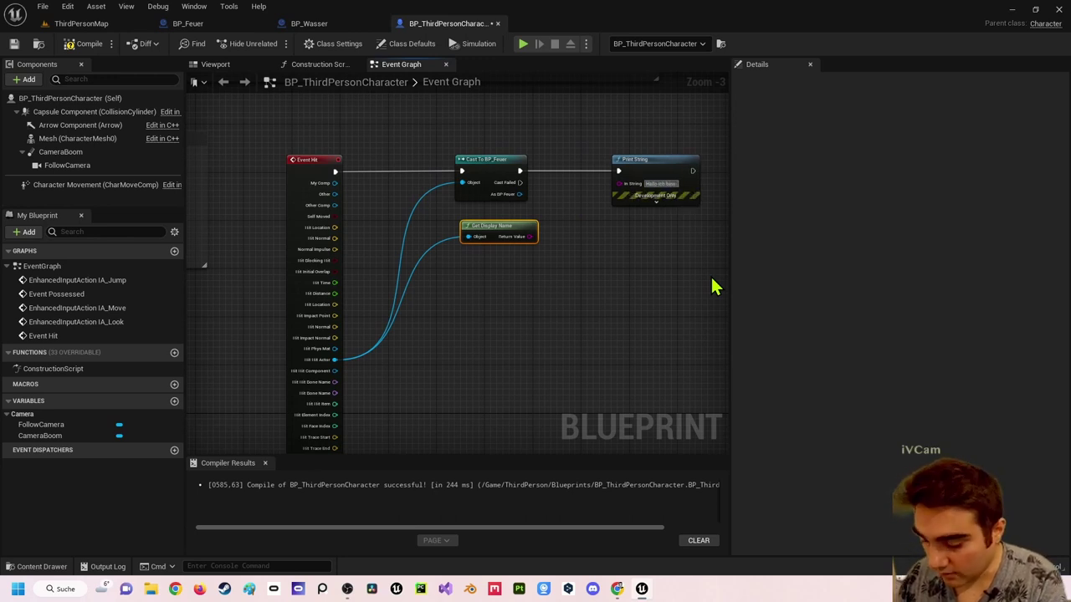
{"action": "type", "text": " der F"}
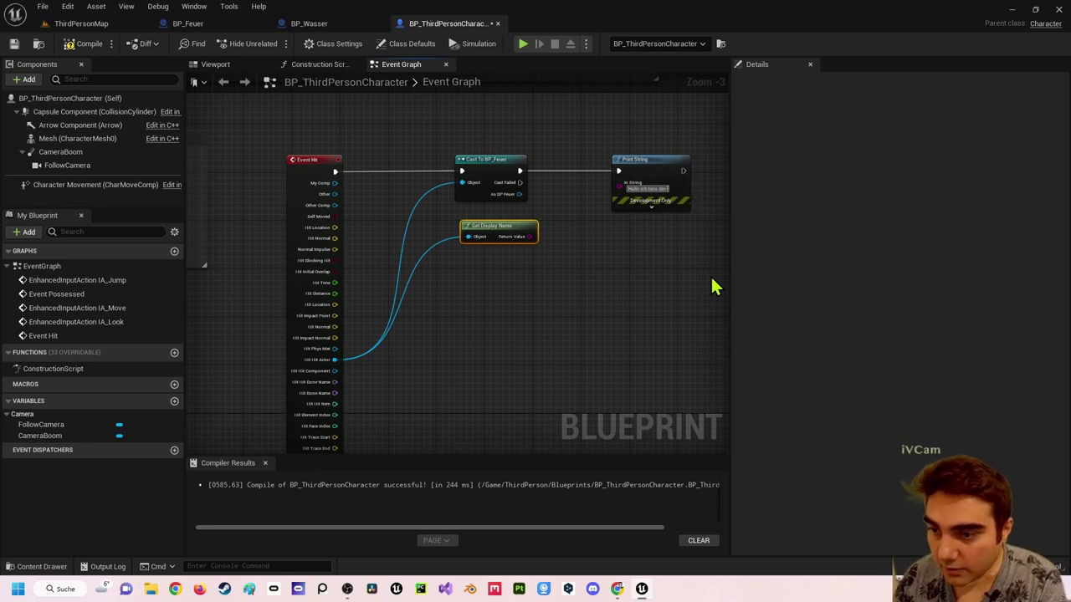
{"action": "key", "text": "BackSpace"}
{"action": "key", "text": "BackSpace"}
{"action": "key", "text": "BackSpace"}
{"action": "type", "text": "dein Feuer!"}
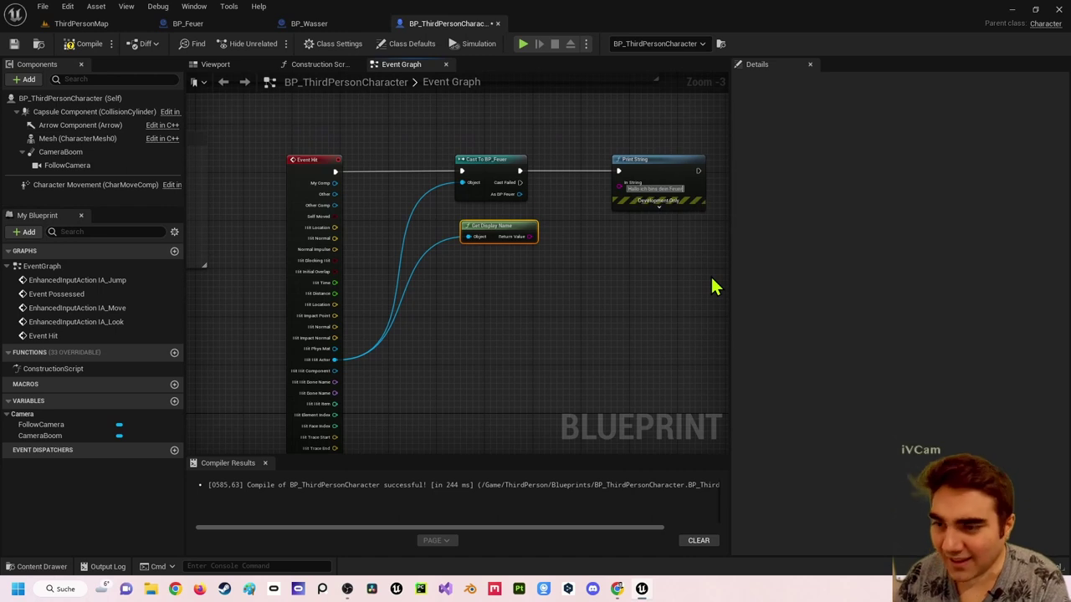
{"action": "key", "text": "Return"}
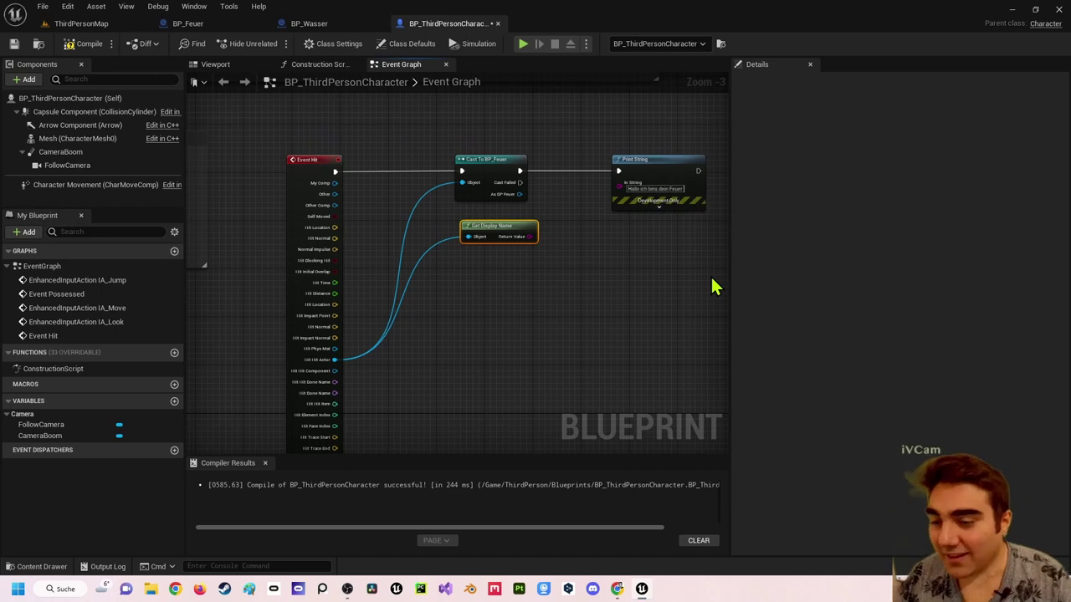
{"action": "key", "text": "Delete"}
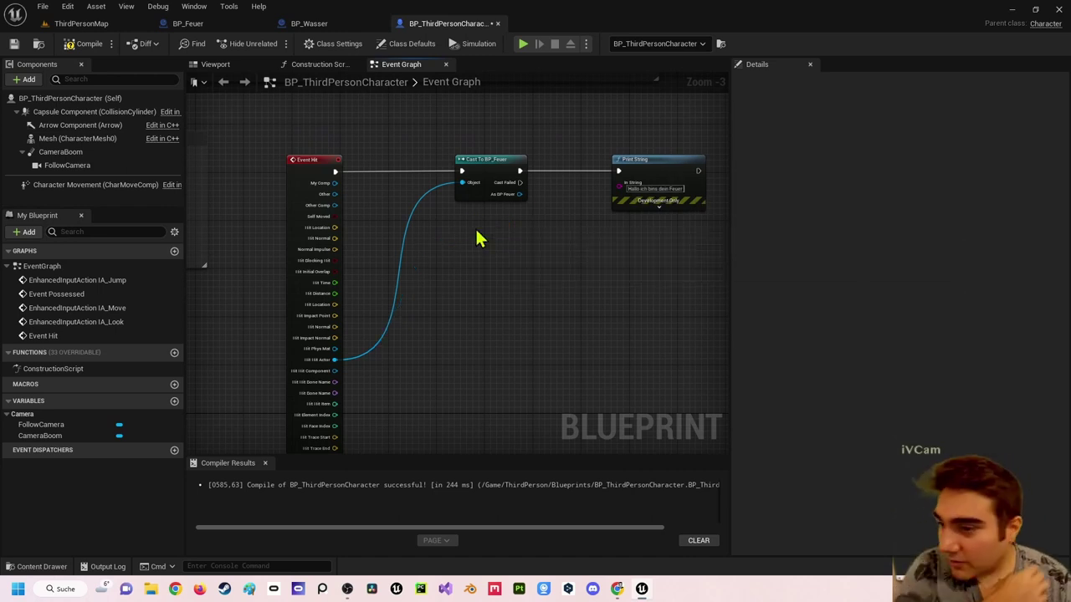
Recompile BP_Feuer and then the BP_ThirdPersonCharacter blueprint.
{"action": "left_click", "coordinate": [81, 23]}
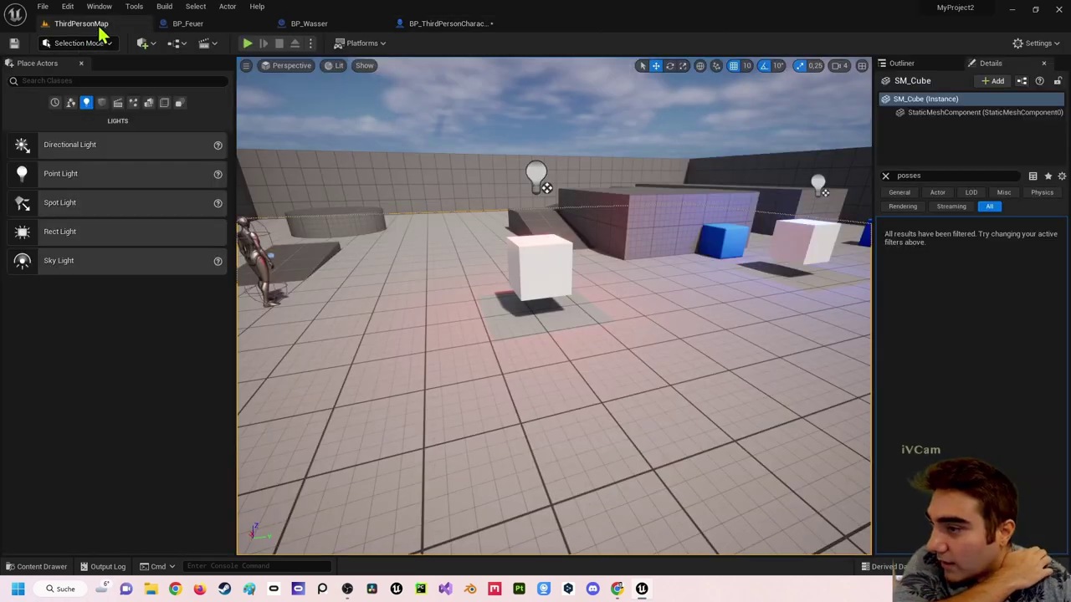
{"action": "left_click", "coordinate": [184, 23]}
{"action": "left_click", "coordinate": [86, 44]}
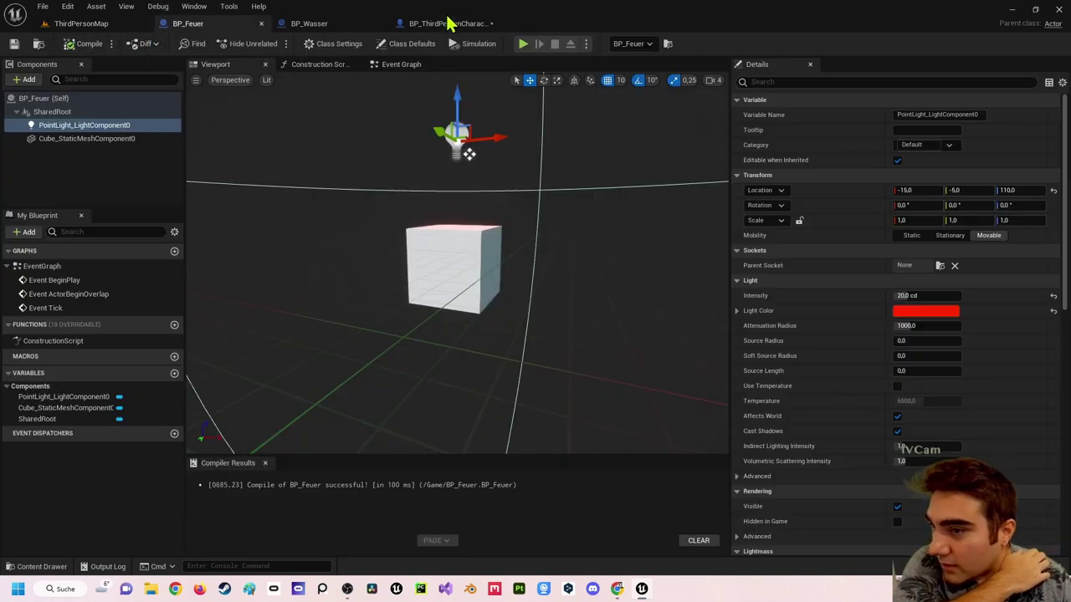
{"action": "left_click", "coordinate": [443, 24]}
{"action": "left_click", "coordinate": [87, 43]}
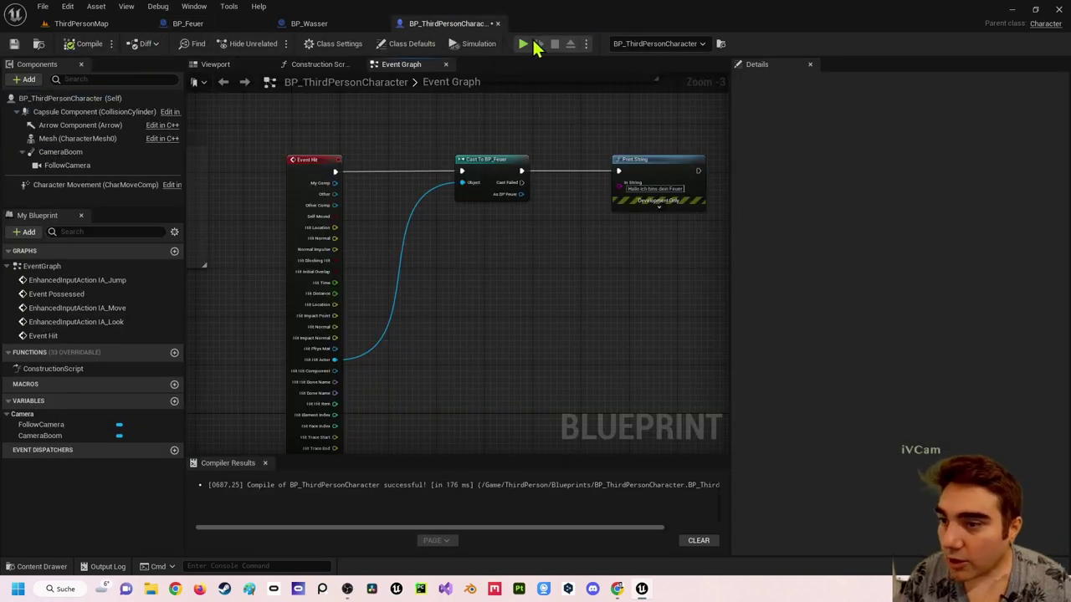
Play-test twice, running the character into the white cube to see 'Hallo ich bins dein Feuer' printed.
{"action": "left_click", "coordinate": [521, 45]}
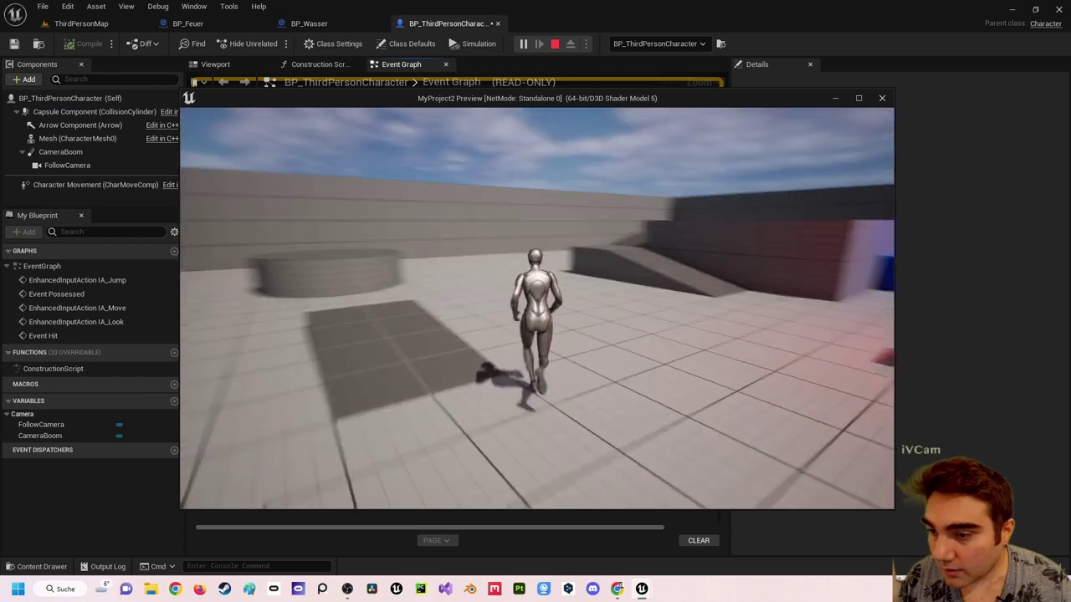
{"action": "key", "text": "w"}
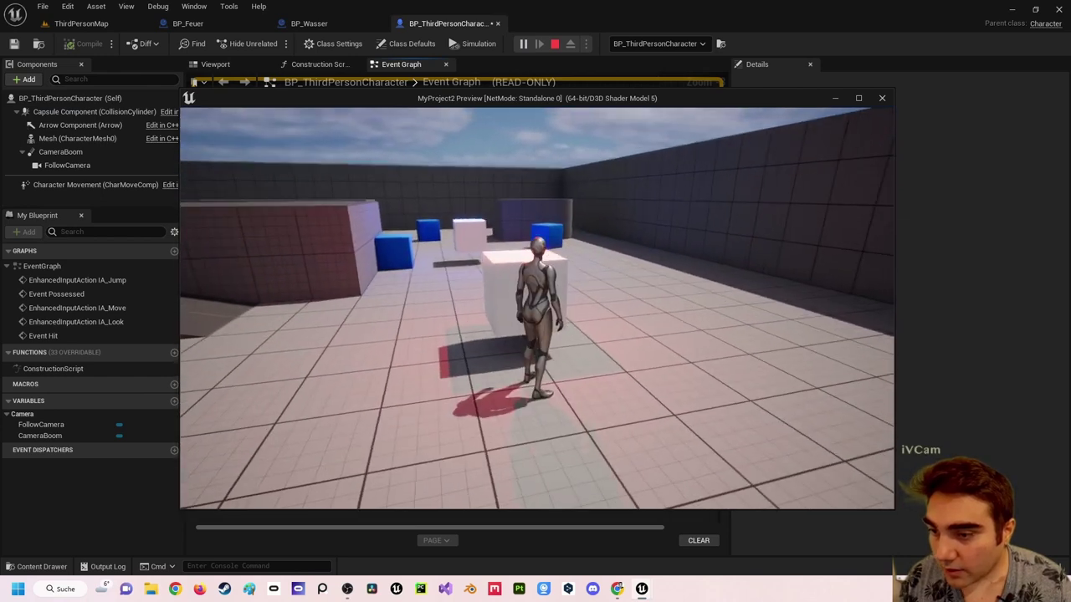
{"action": "key", "text": "d"}
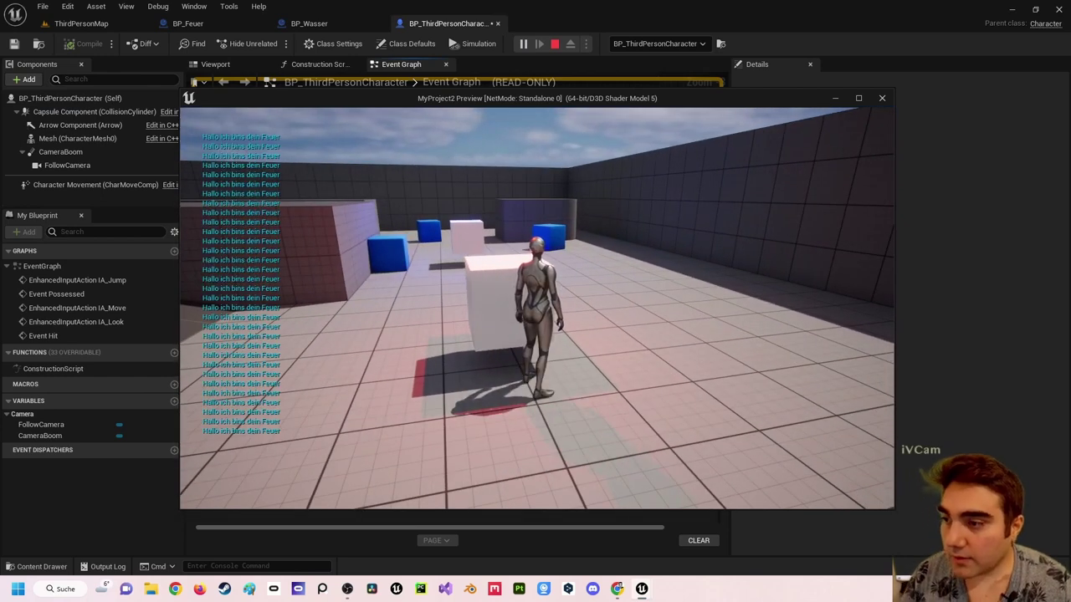
{"action": "key", "text": "Escape"}
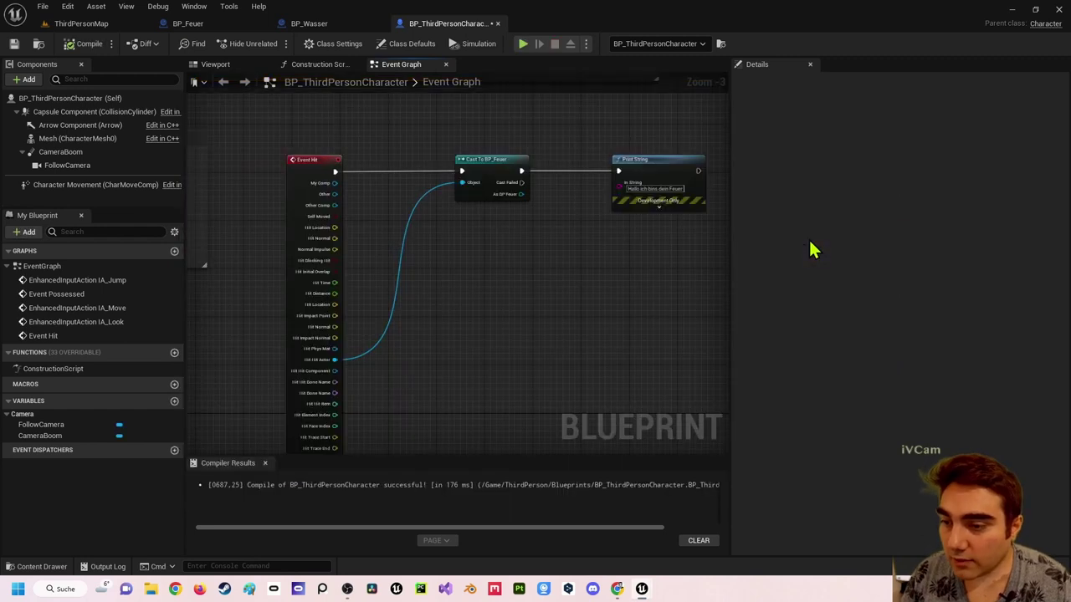
{"action": "right_click_drag", "start_coordinate": [538, 234], "coordinate": [519, 221]}
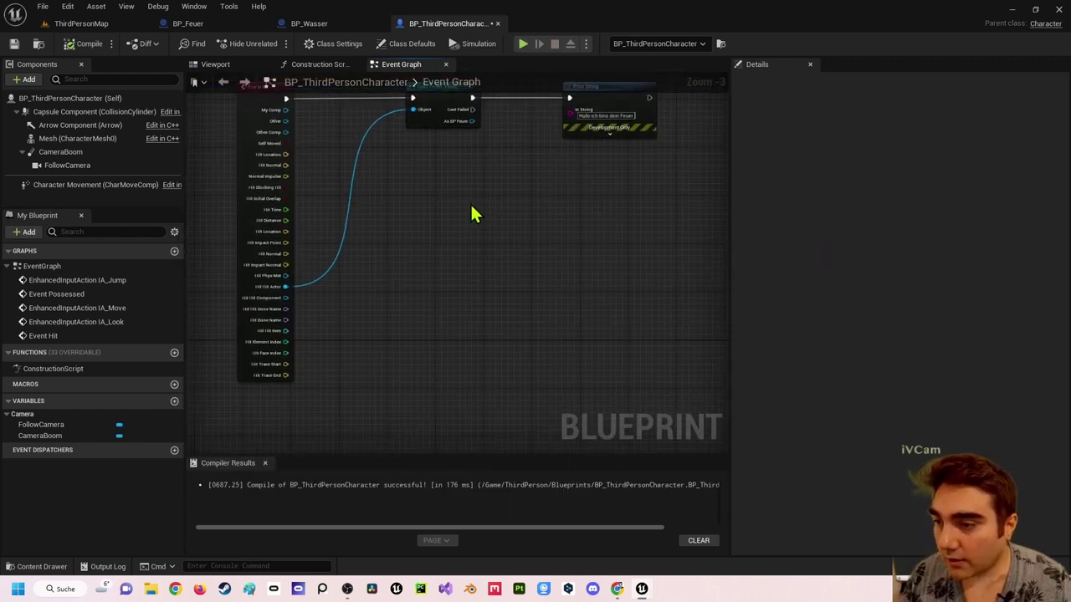
{"action": "right_click_drag", "start_coordinate": [468, 180], "coordinate": [435, 204]}
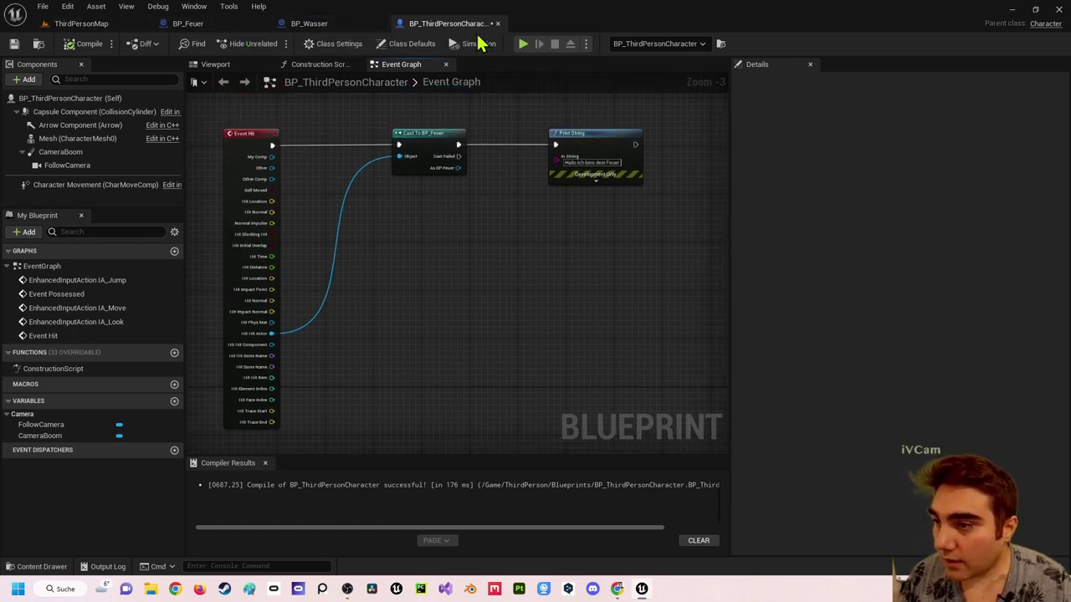
{"action": "left_click", "coordinate": [523, 44]}
{"action": "key", "text": "w"}
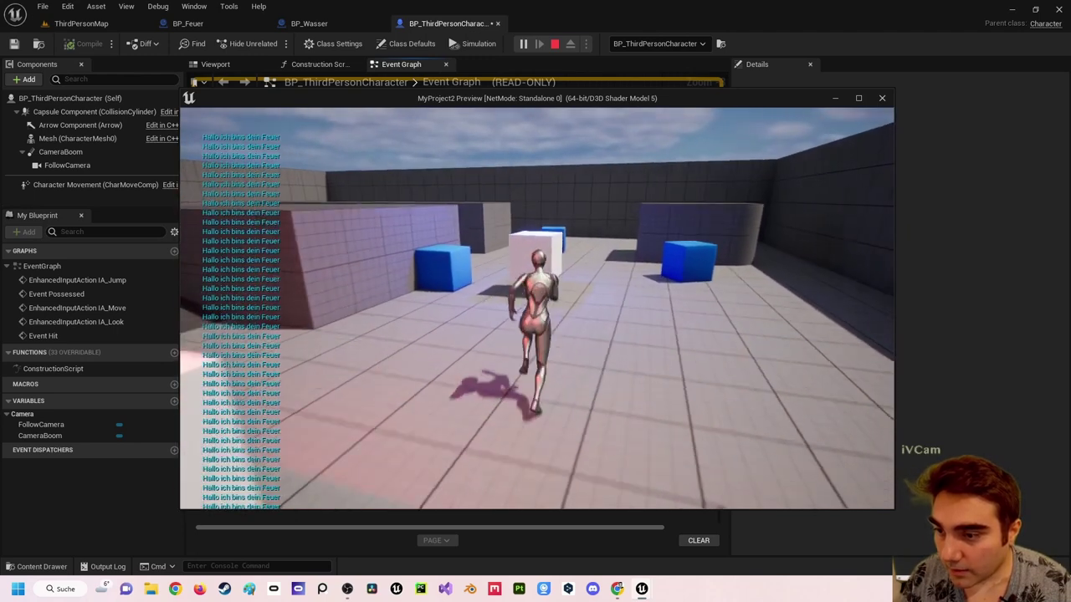
{"action": "key", "text": "s"}
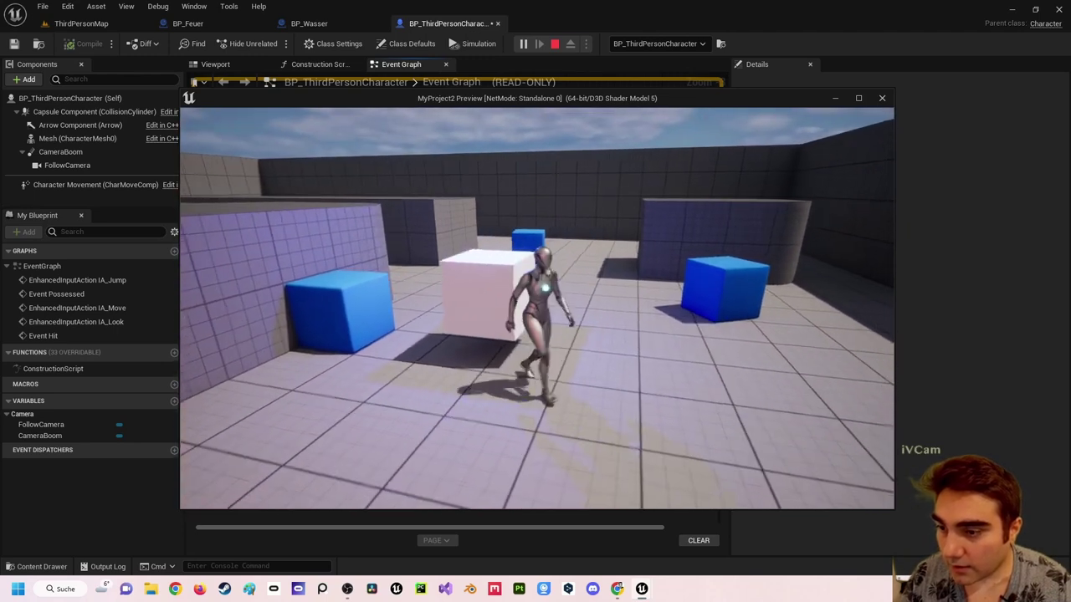
{"action": "key", "text": "Escape"}
Add a Cast To BP_Wasser node to the character's Event Graph.
{"action": "right_click_drag", "start_coordinate": [723, 295], "coordinate": [535, 216]}
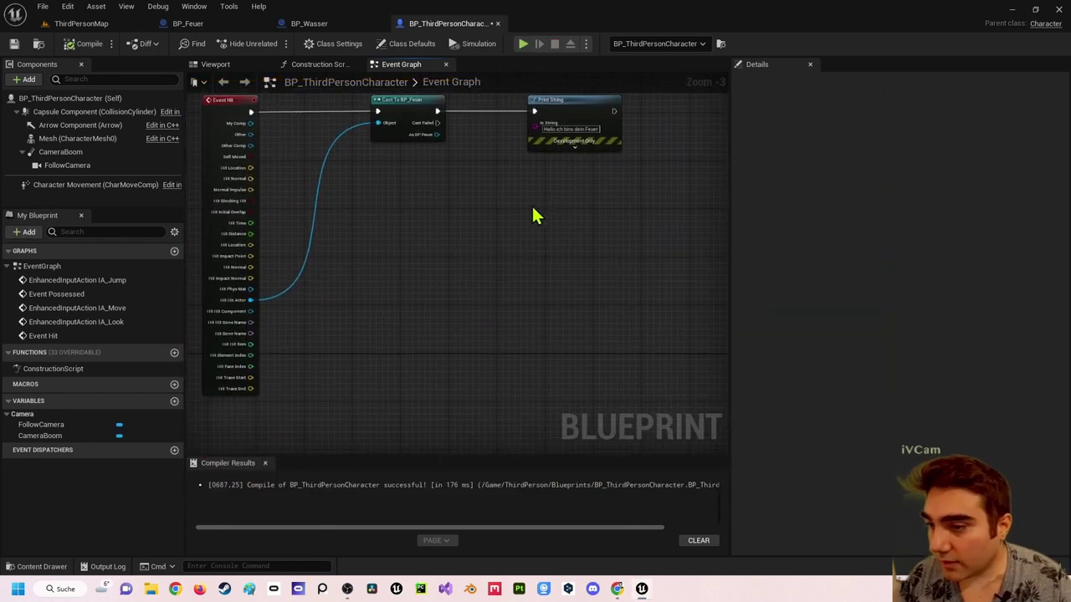
{"action": "right_click", "coordinate": [428, 223]}
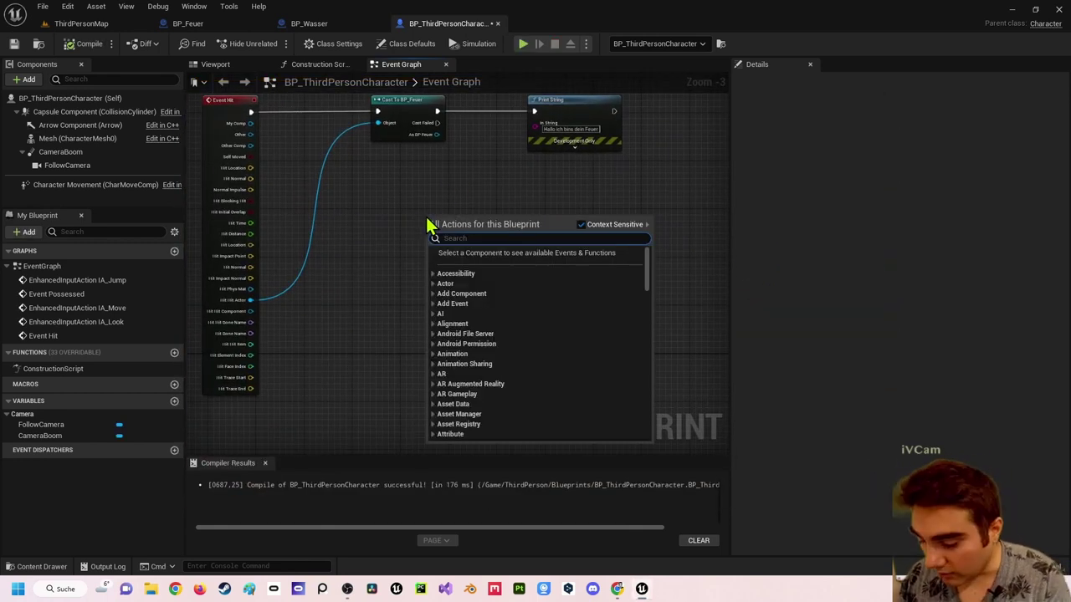
{"action": "type", "text": "cast to "}
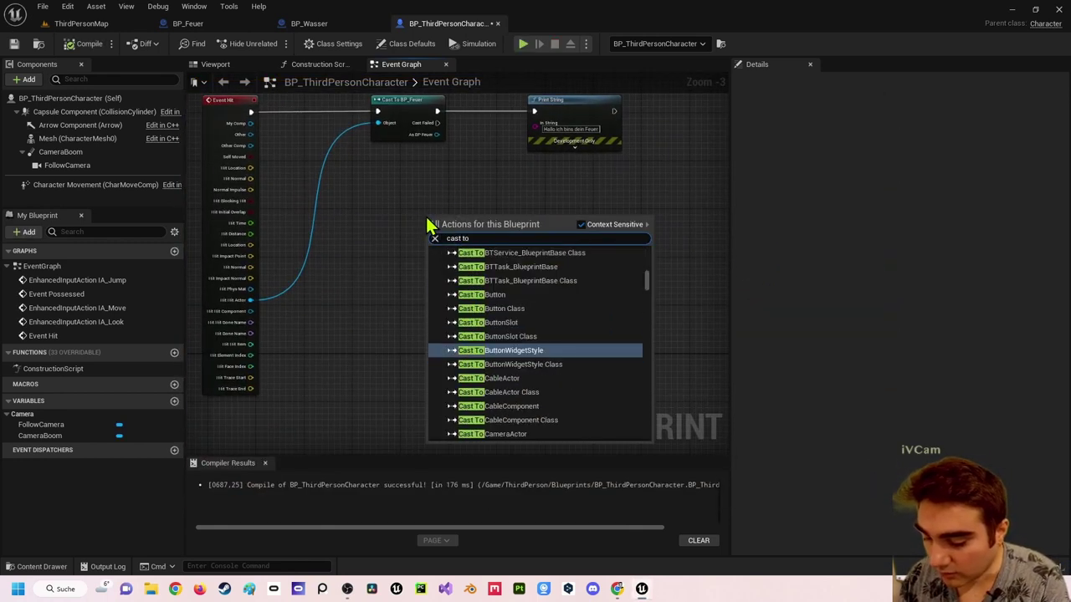
{"action": "type", "text": "BP_Wass"}
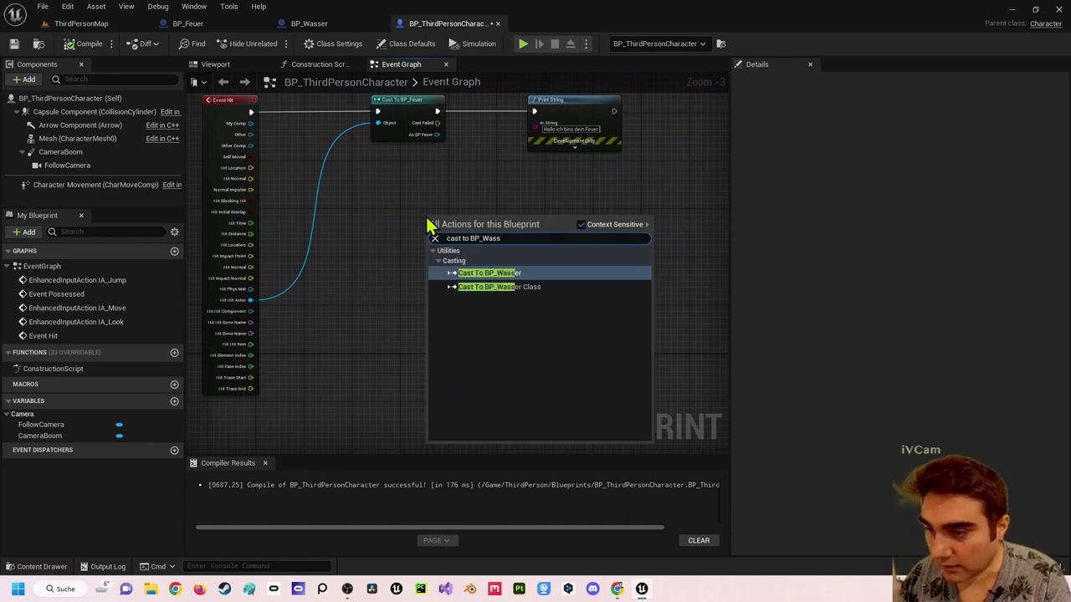
{"action": "key", "text": "Return"}
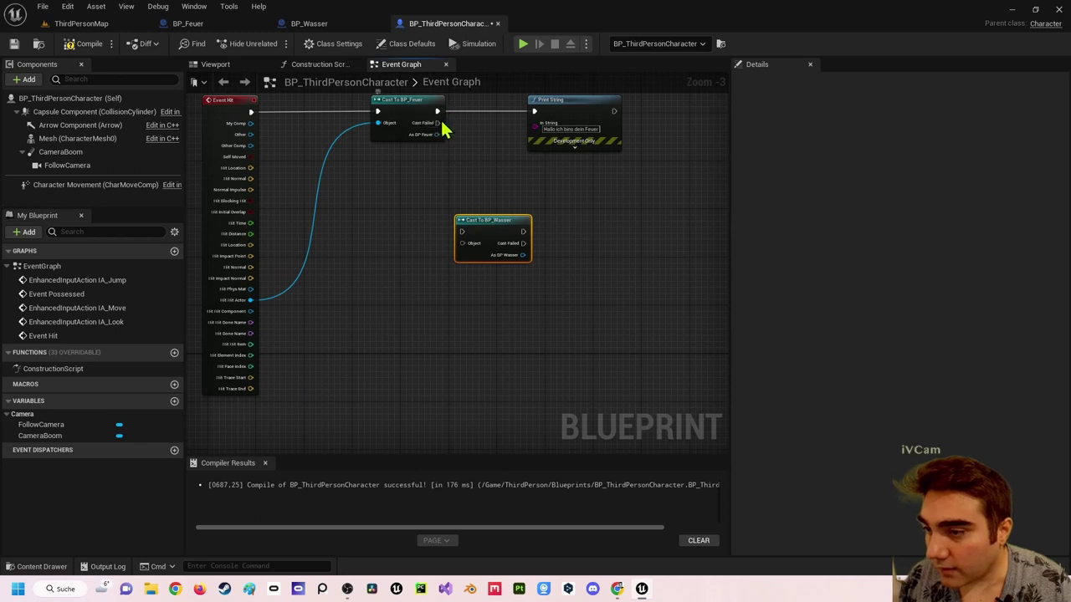
Wire Cast To BP_Feuer's Cast Failed into the BP_Wasser cast and move the Feuer Print String right.
{"action": "left_click_drag", "start_coordinate": [437, 123], "coordinate": [438, 123]}
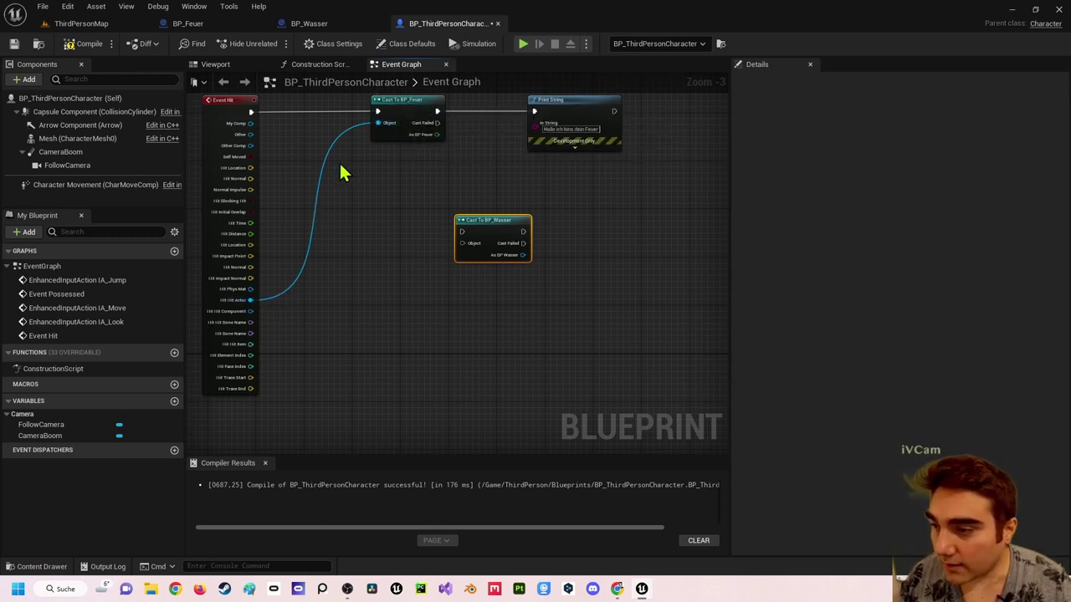
{"action": "mouse_move", "coordinate": [436, 123]}
{"action": "left_mouse_down"}
{"action": "mouse_move", "coordinate": [473, 144]}
{"action": "mouse_move", "coordinate": [461, 231]}
{"action": "mouse_move", "coordinate": [498, 218]}
{"action": "left_mouse_up"}
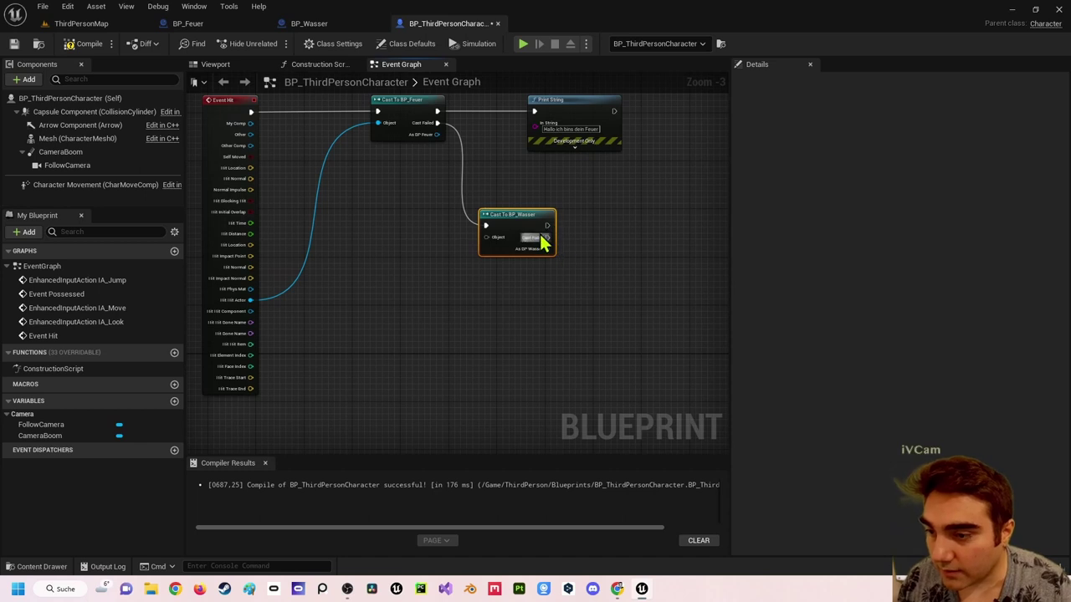
{"action": "left_click_drag", "start_coordinate": [545, 238], "coordinate": [533, 215]}
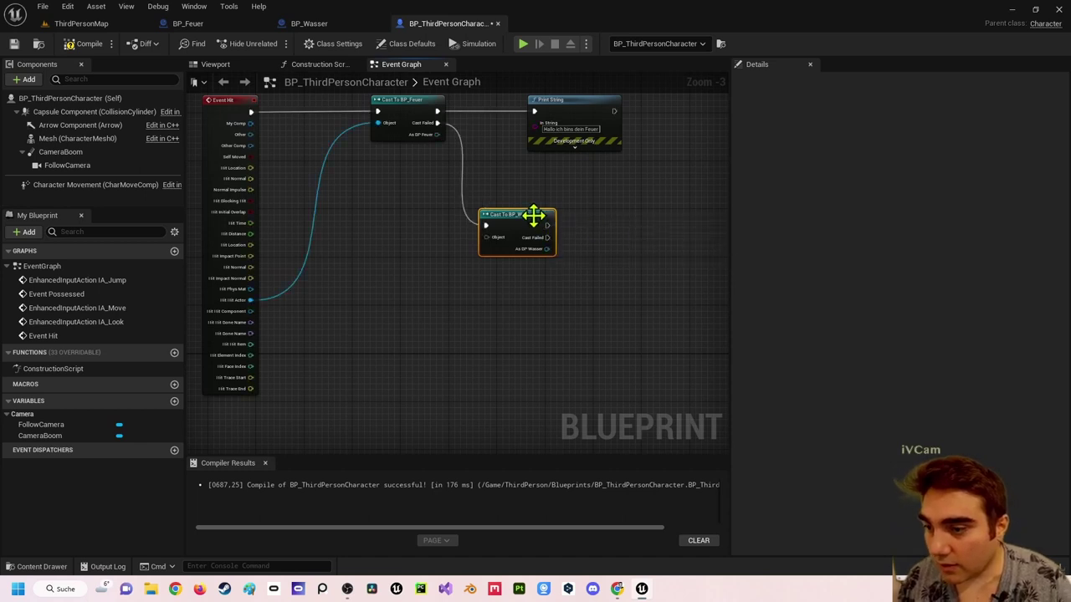
{"action": "left_click_drag", "start_coordinate": [574, 105], "coordinate": [658, 105]}
{"action": "left_click_drag", "start_coordinate": [547, 225], "coordinate": [647, 234]}
Add a Print String reading 'Hallo ich brauche Wasser' after the BP_Wasser cast, and wire Hit Actor into its Object.
{"action": "type", "text": "print string"}
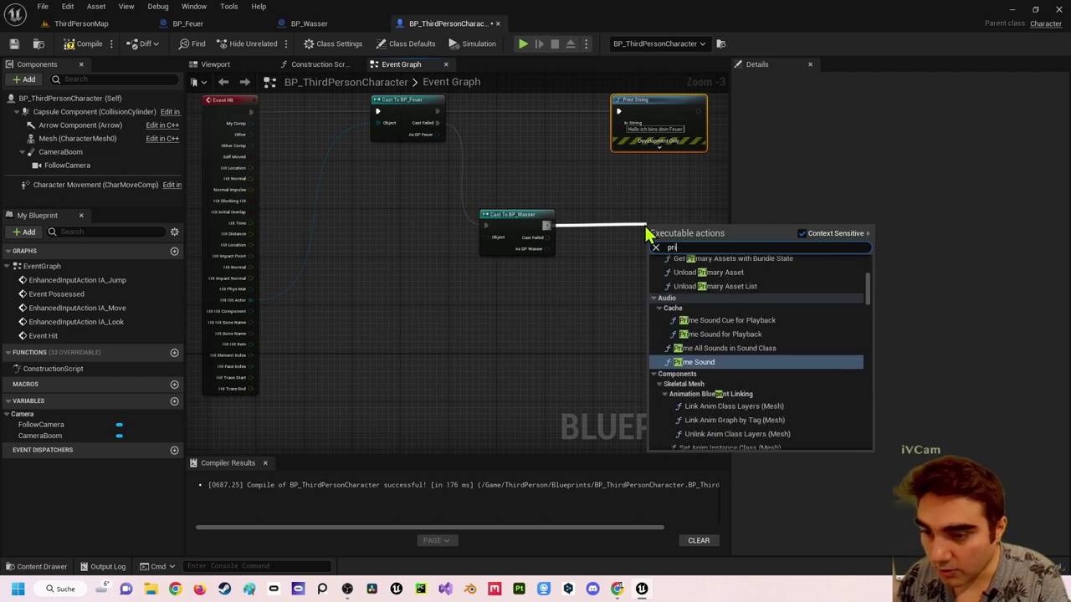
{"action": "key", "text": "Return"}
{"action": "left_click_drag", "start_coordinate": [652, 226], "coordinate": [622, 215]}
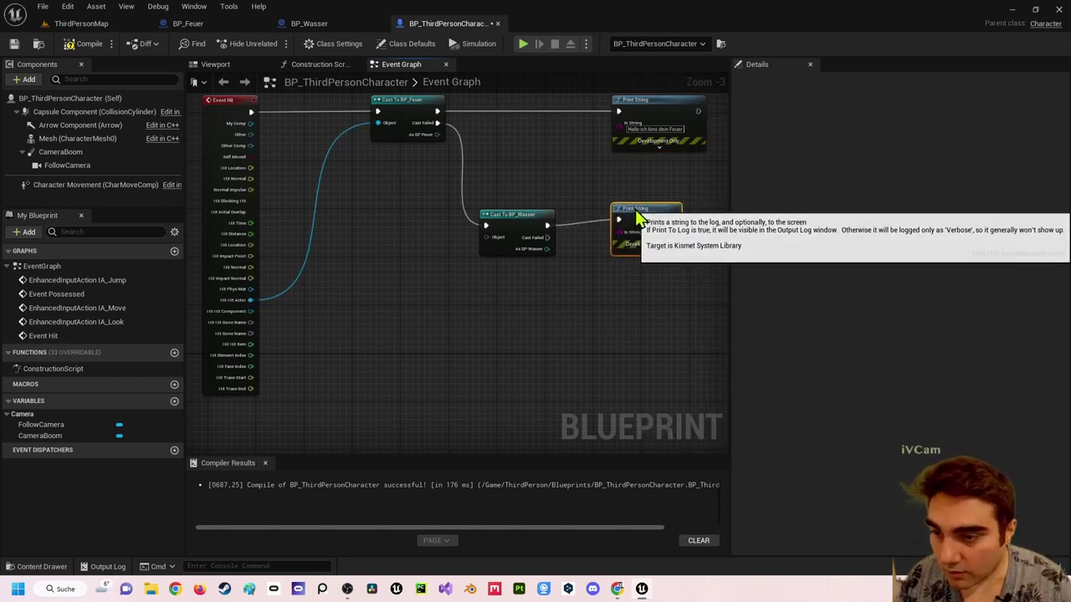
{"action": "left_click", "coordinate": [650, 239]}
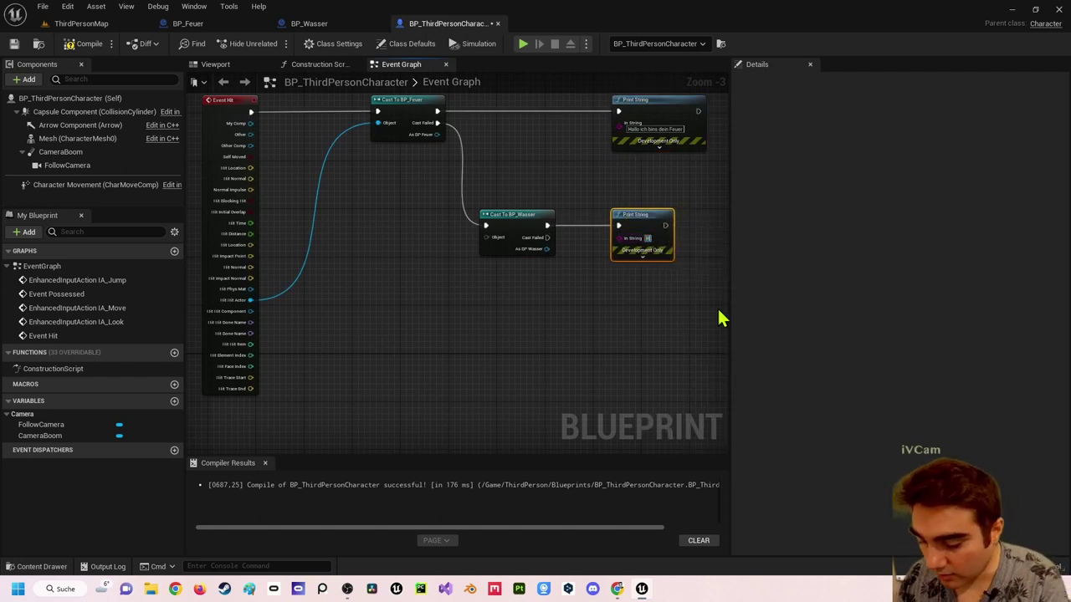
{"action": "type", "text": "allo ich br"}
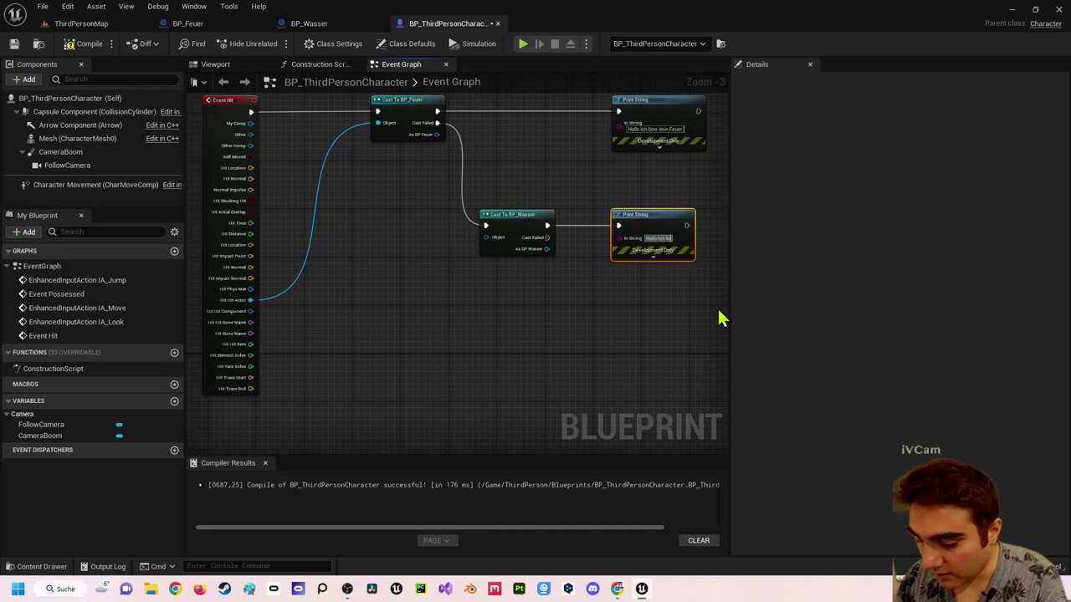
{"action": "type", "text": "ns d"}
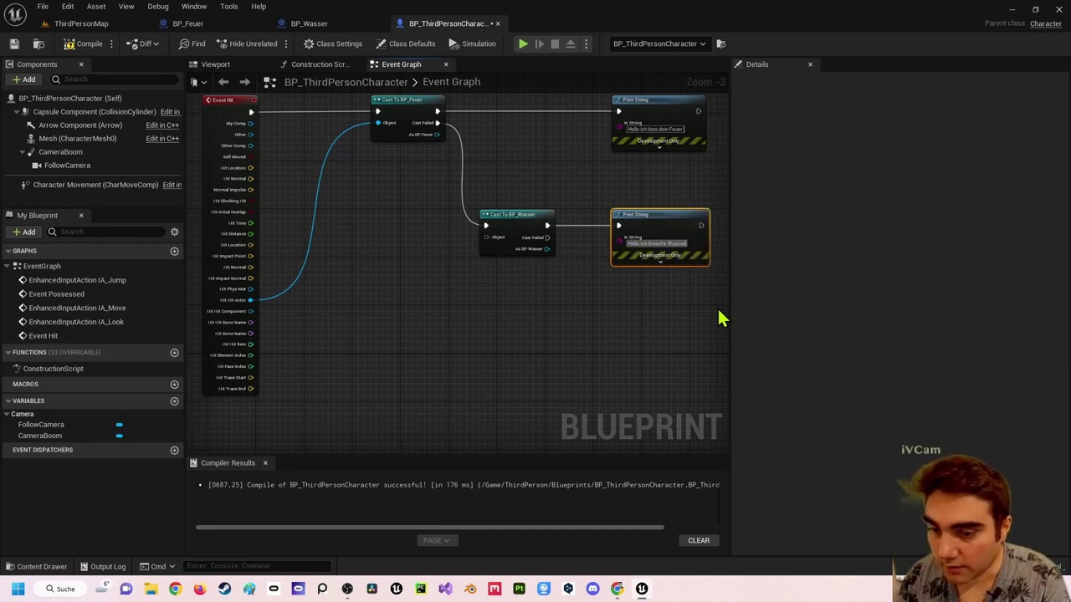
{"action": "left_click_drag", "start_coordinate": [486, 238], "coordinate": [248, 314]}
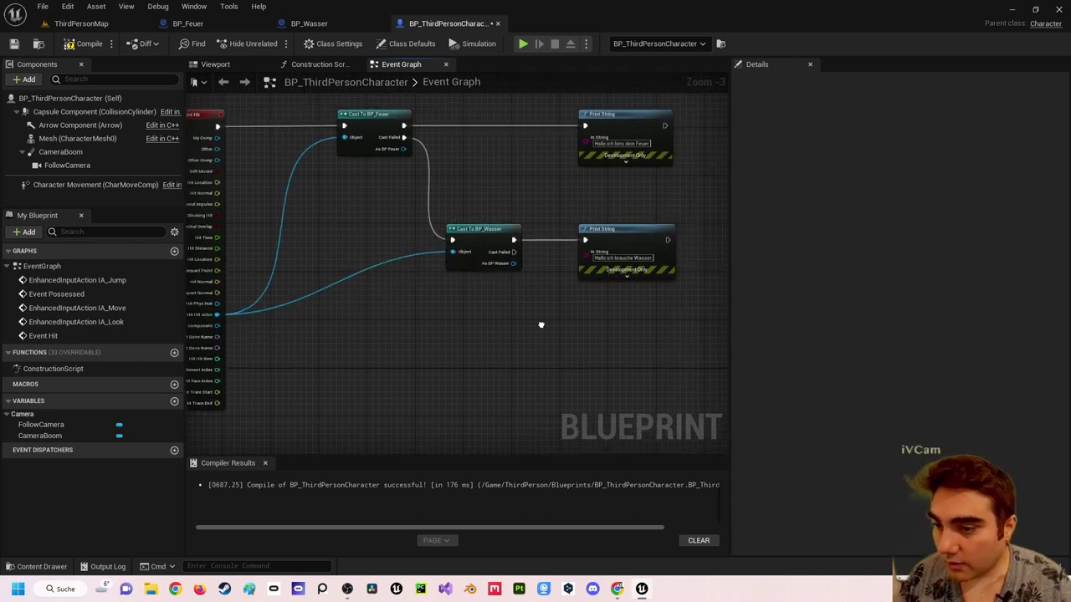
{"action": "scroll", "coordinate": [508, 332], "scroll_direction": "down", "scroll_amount": 2}
Compile the character and play-test, bumping the fire and water blocks to see both messages.
{"action": "left_click", "coordinate": [14, 43]}
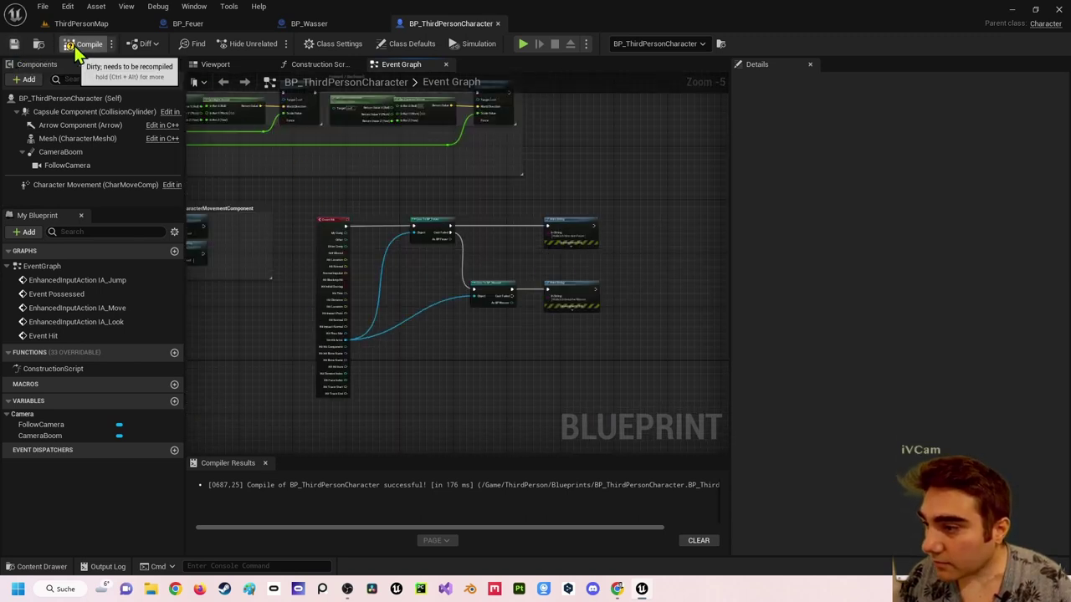
{"action": "left_click", "coordinate": [84, 44]}
{"action": "left_click", "coordinate": [523, 45]}
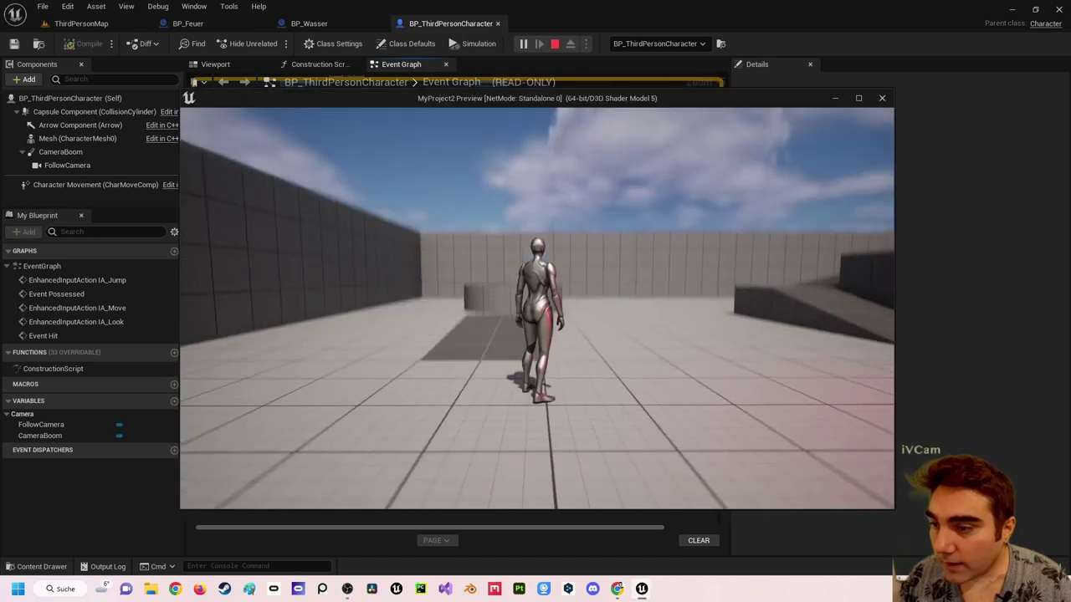
{"action": "key", "text": "w"}
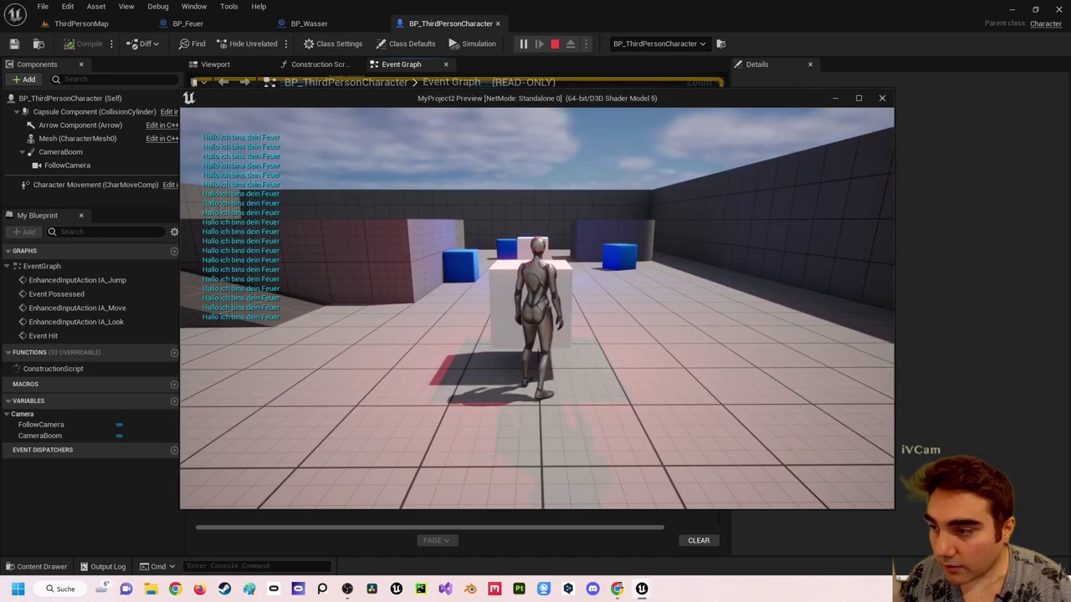
{"action": "key", "text": "w"}
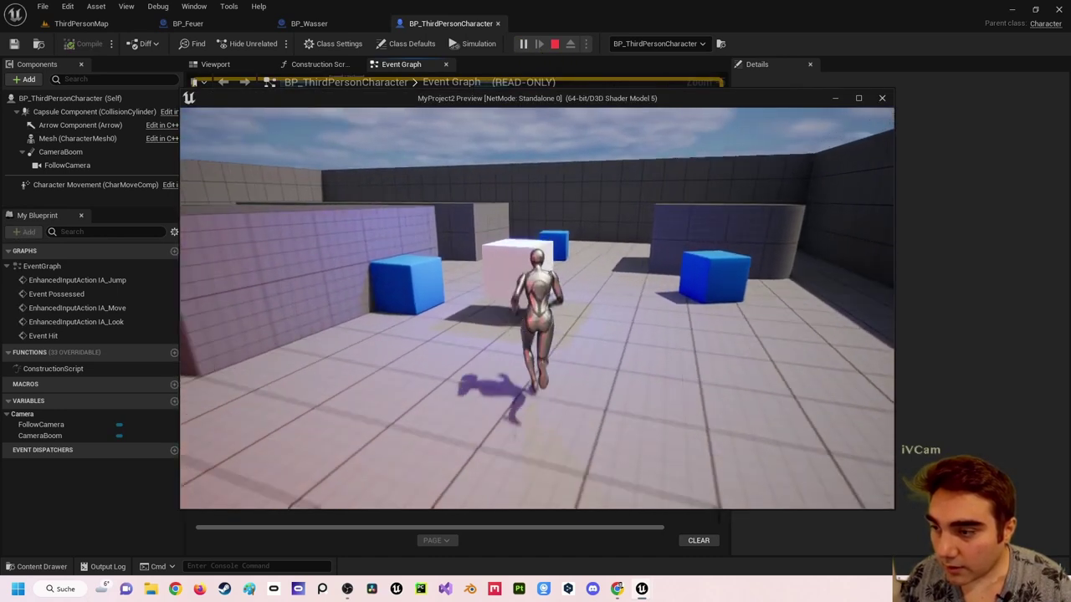
{"action": "key", "text": "a"}
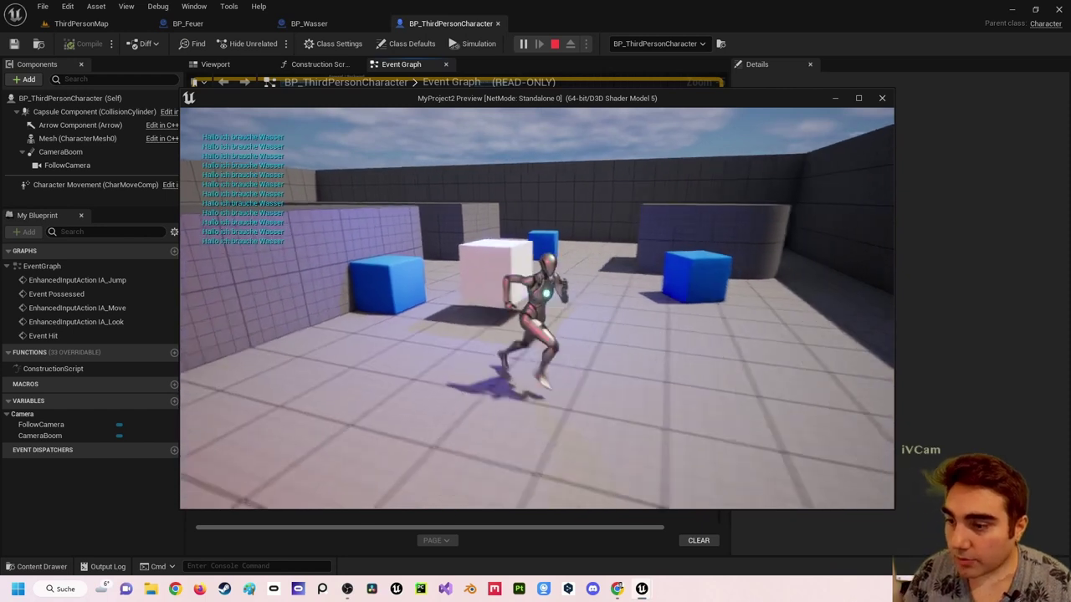
{"action": "key", "text": "Escape"}
Box-select and delete the Feuer and Wasser Print String nodes, then recompile BP_ThirdPersonCharacter.
{"action": "scroll", "coordinate": [629, 216], "scroll_direction": "down", "scroll_amount": 1}
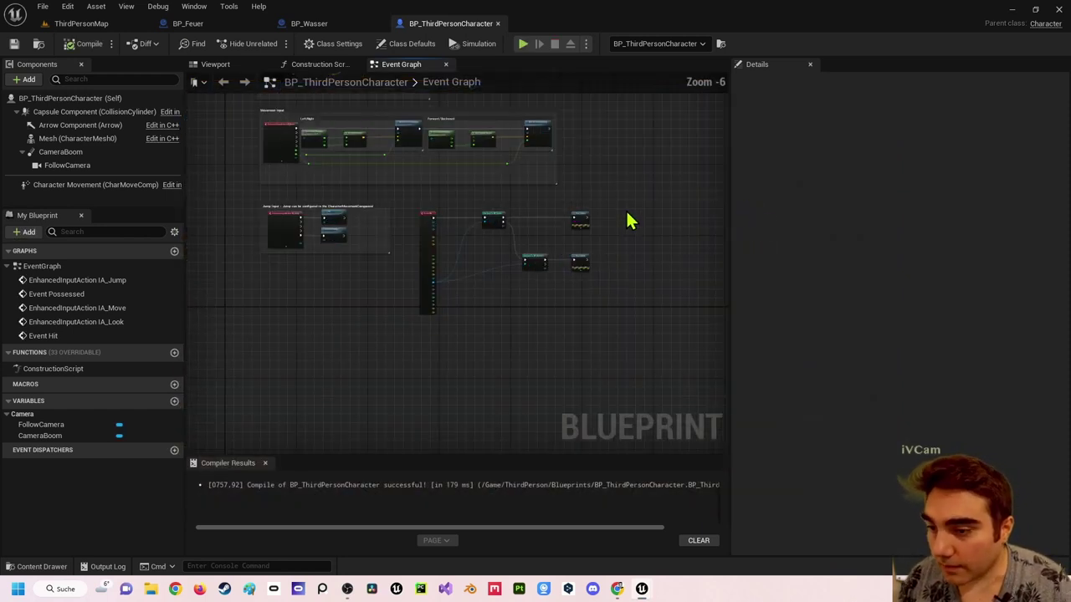
{"action": "scroll", "coordinate": [619, 222], "scroll_direction": "up", "scroll_amount": 2}
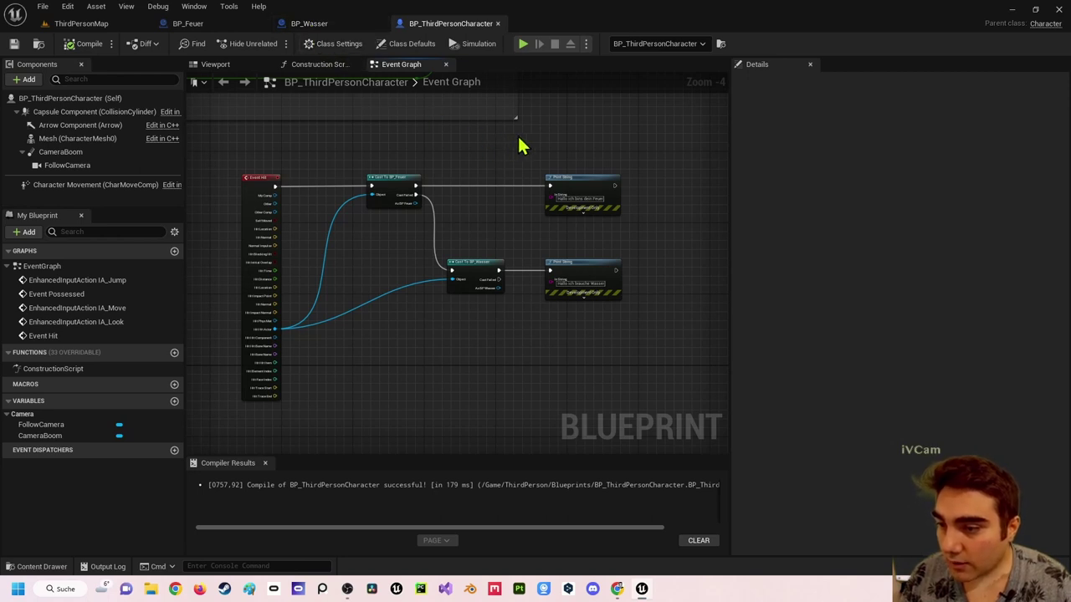
{"action": "left_click_drag", "start_coordinate": [519, 146], "coordinate": [665, 334]}
{"action": "key", "text": "Delete"}
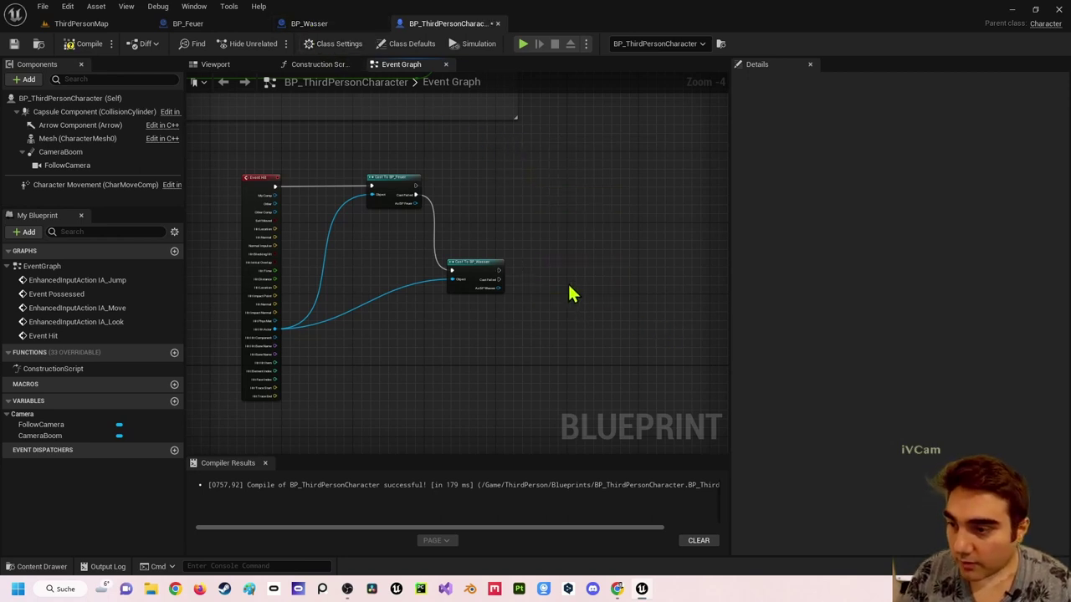
{"action": "left_click", "coordinate": [86, 44]}
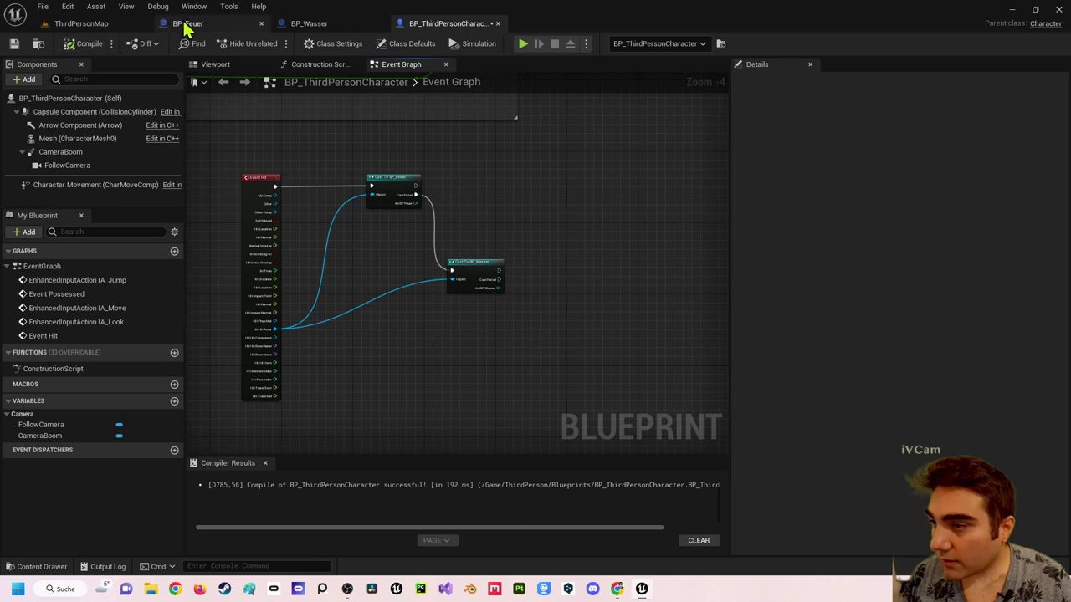
In BP_Feuer's Event Graph, delete the three default events and add a custom event named Text.
{"action": "left_click", "coordinate": [194, 24]}
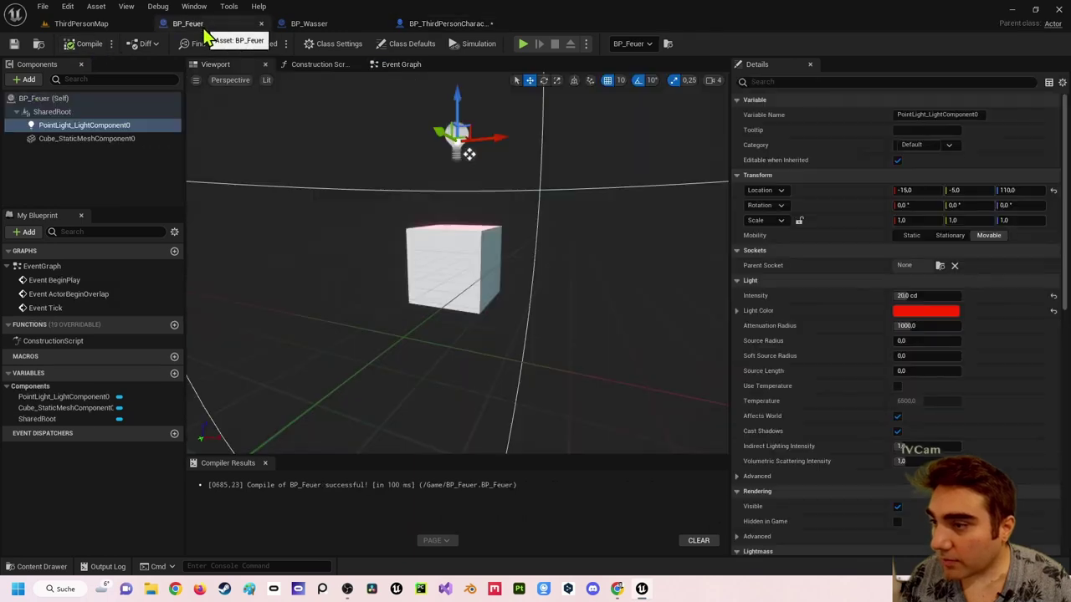
{"action": "left_click", "coordinate": [401, 65]}
{"action": "left_click_drag", "start_coordinate": [414, 154], "coordinate": [568, 407]}
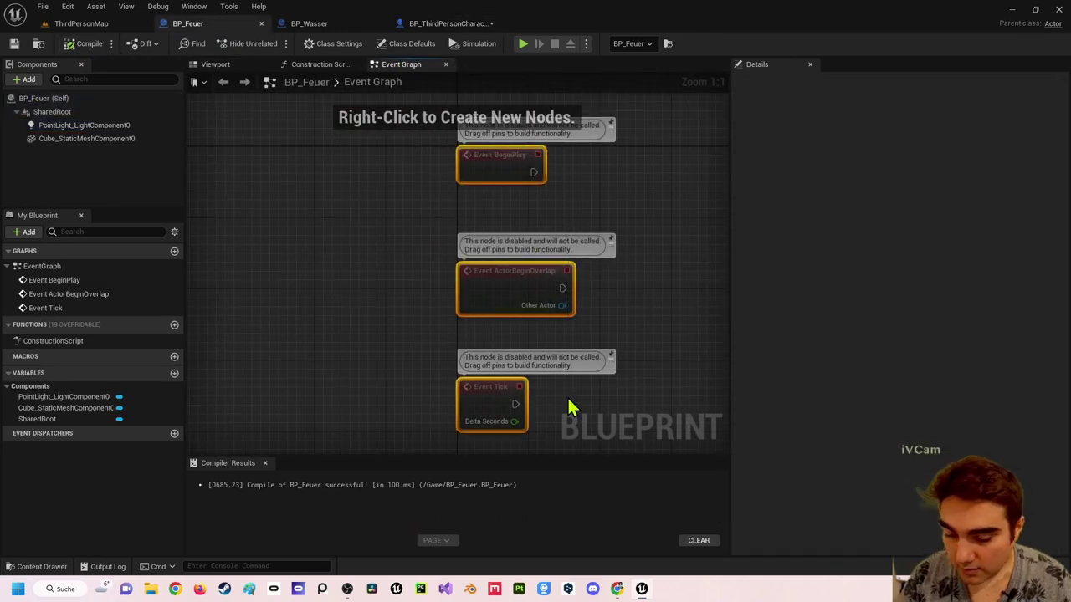
{"action": "key", "text": "Delete"}
{"action": "right_click", "coordinate": [390, 201]}
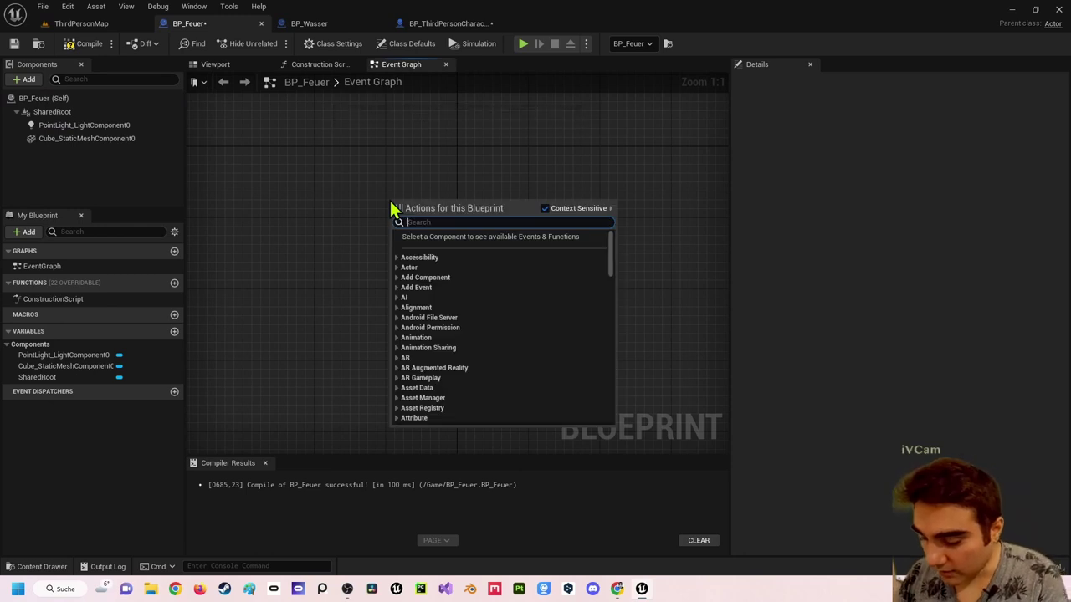
{"action": "type", "text": "cus"}
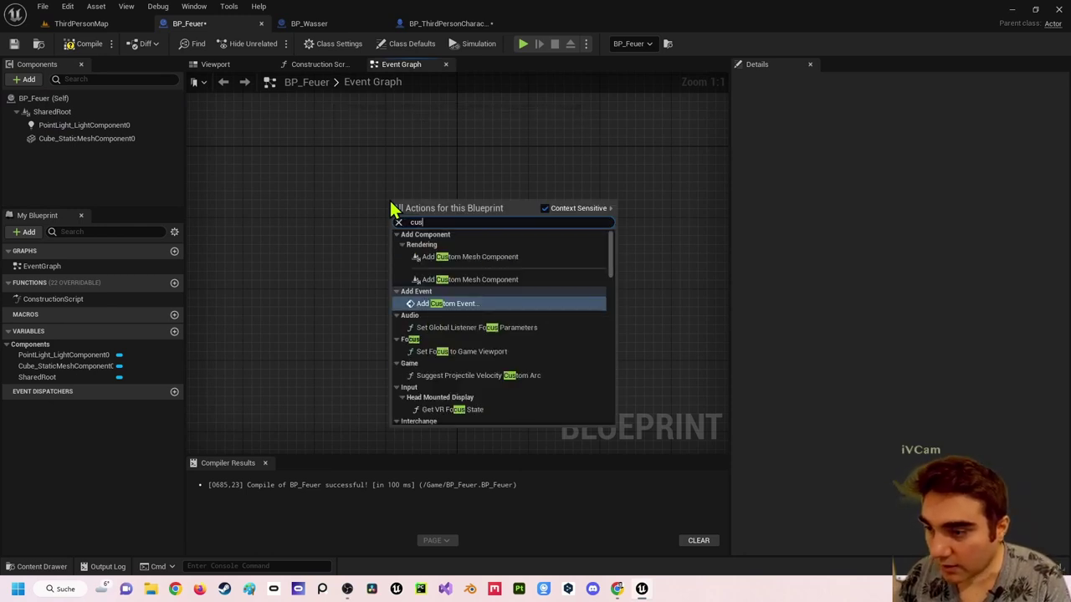
{"action": "key", "text": "Return"}
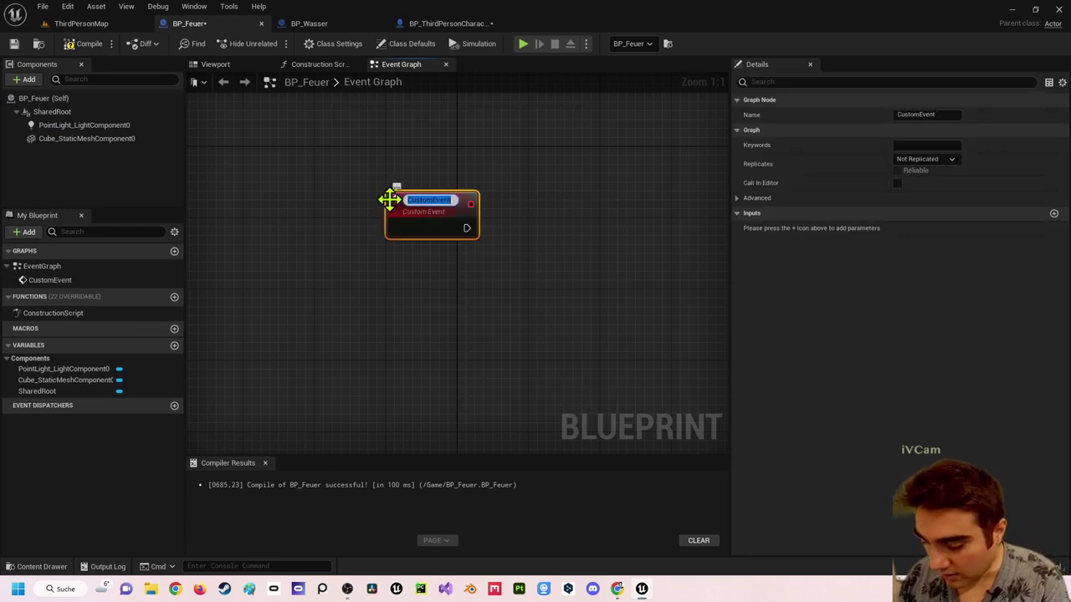
{"action": "type", "text": "Text"}
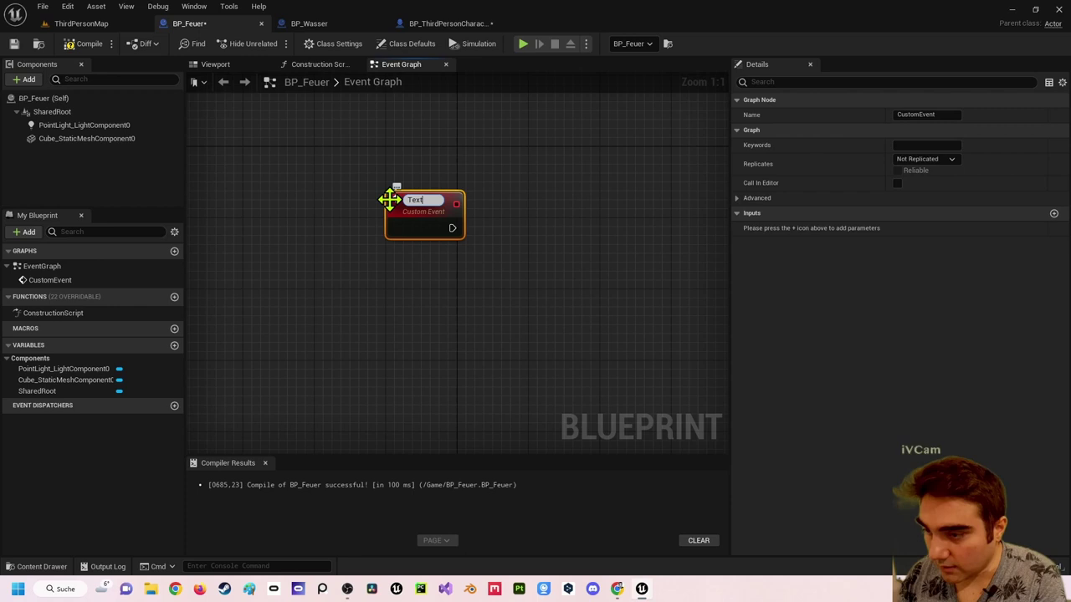
{"action": "key", "text": "Return"}
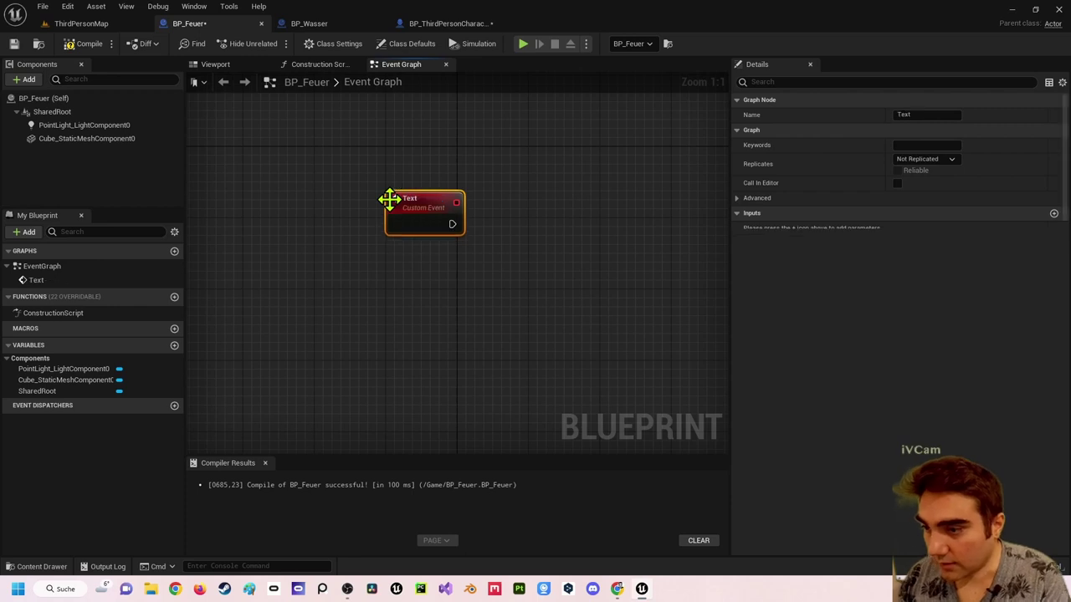
{"action": "mouse_move", "coordinate": [425, 210]}
{"action": "left_mouse_down"}
{"action": "mouse_move", "coordinate": [389, 209]}
{"action": "mouse_move", "coordinate": [516, 218]}
{"action": "left_mouse_up"}
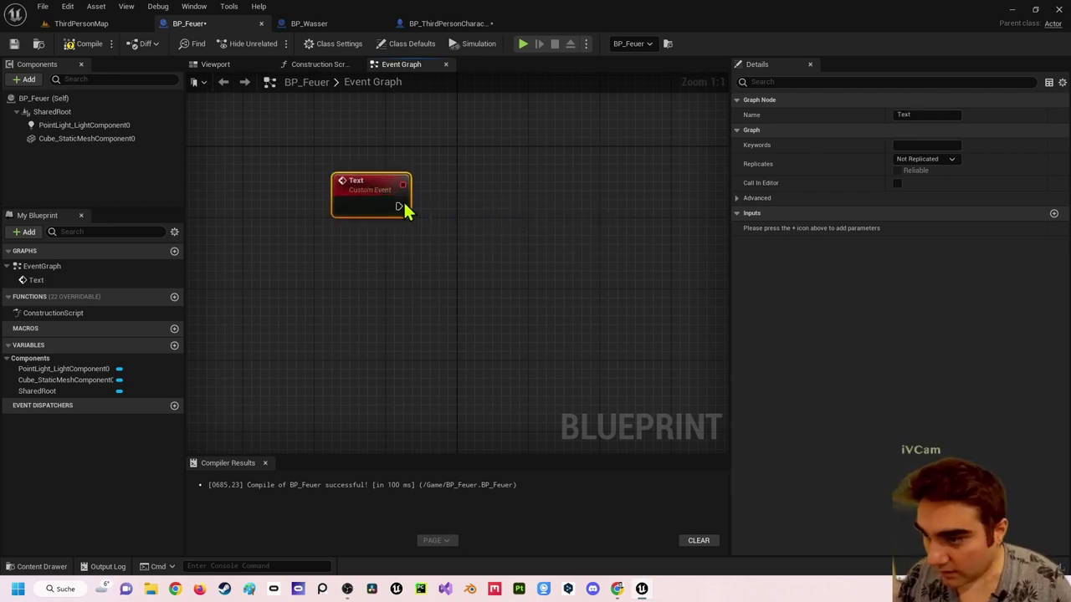
Attach a Print String reading 'Ich bin Feuer' to the Text event and compile BP_Feuer.
{"action": "left_click_drag", "start_coordinate": [400, 206], "coordinate": [537, 215]}
{"action": "type", "text": "p"}
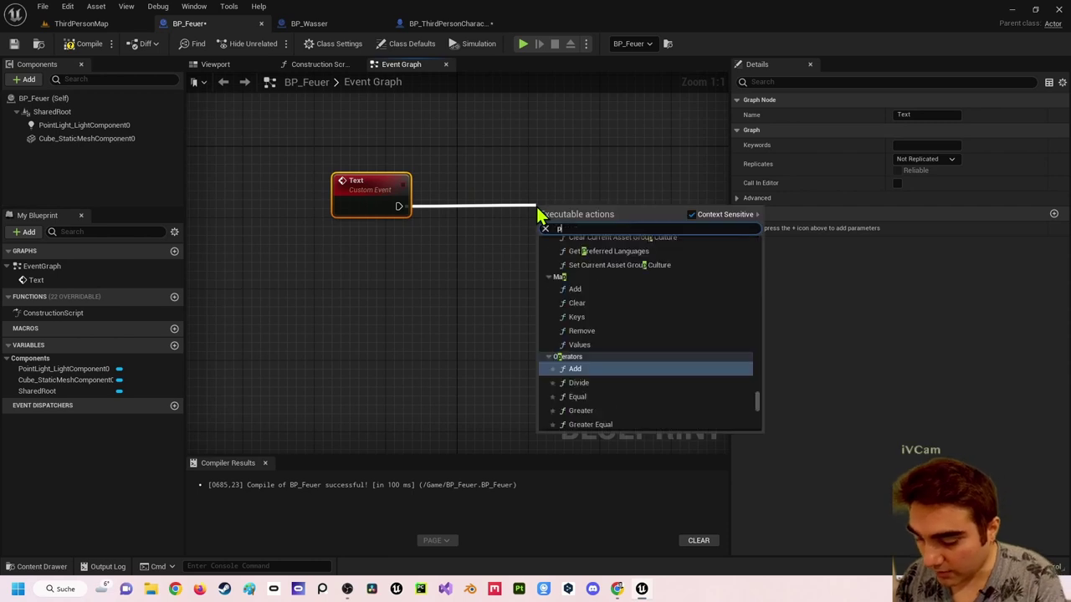
{"action": "type", "text": "rint"}
{"action": "key", "text": "Return"}
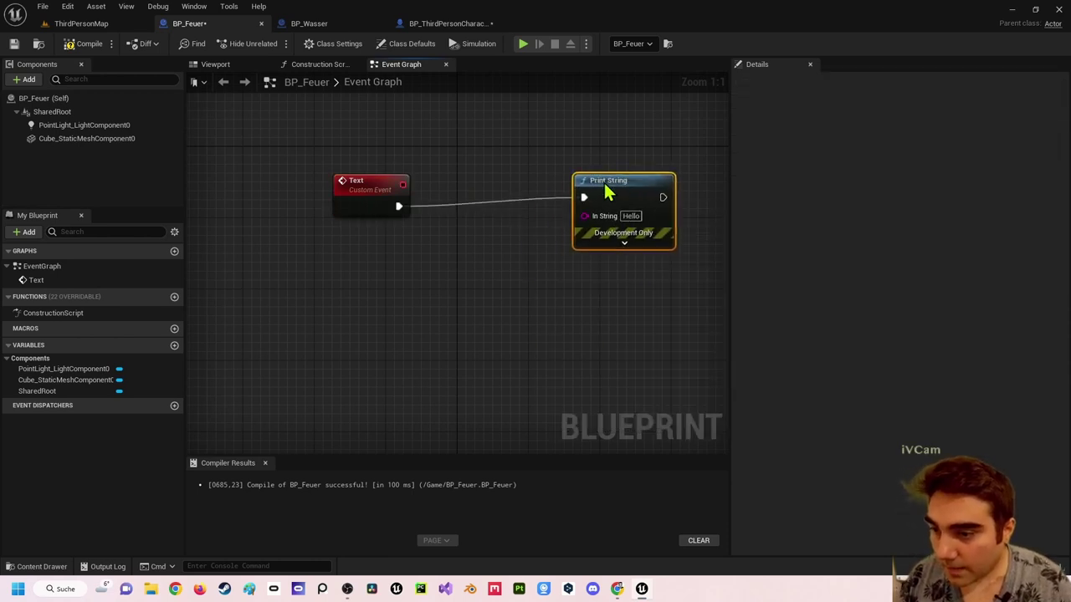
{"action": "left_click_drag", "start_coordinate": [554, 206], "coordinate": [581, 188]}
{"action": "left_click", "coordinate": [613, 224]}
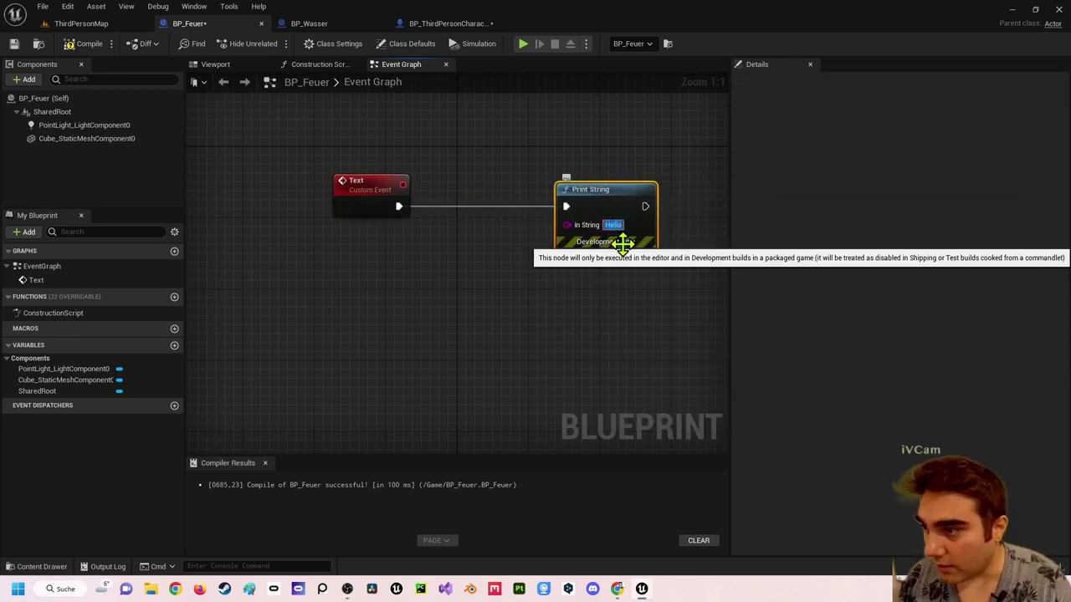
{"action": "type", "text": "Ich bin"}
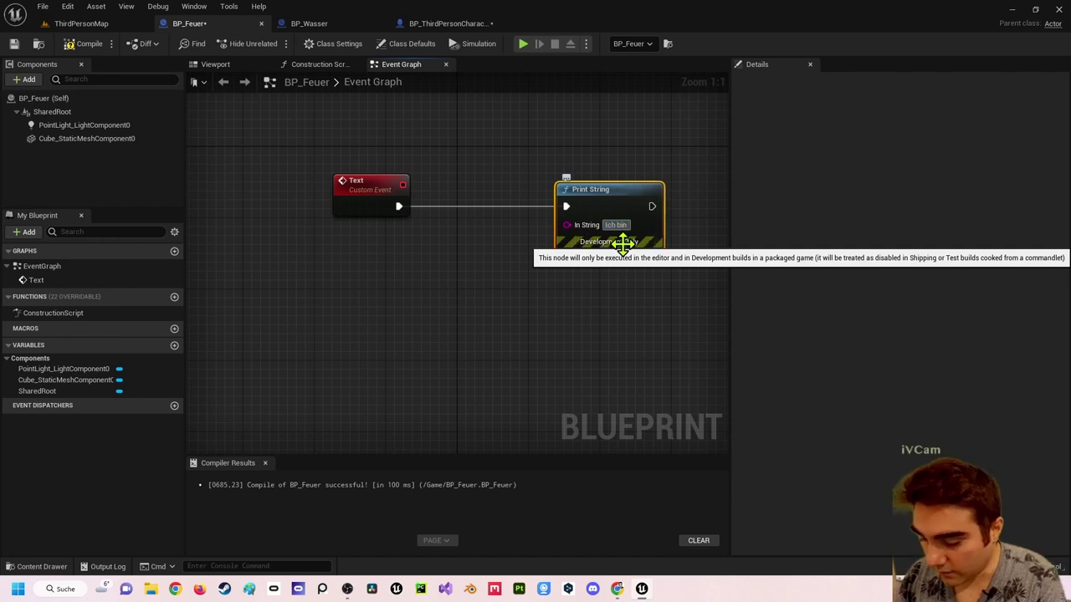
{"action": "type", "text": " Feuer"}
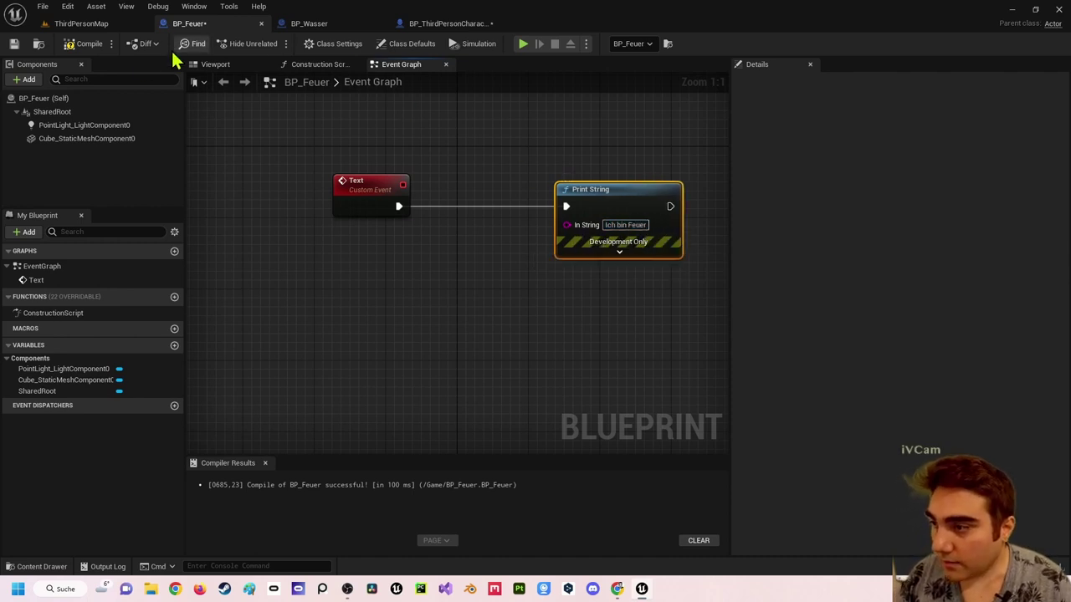
{"action": "left_click", "coordinate": [89, 44]}
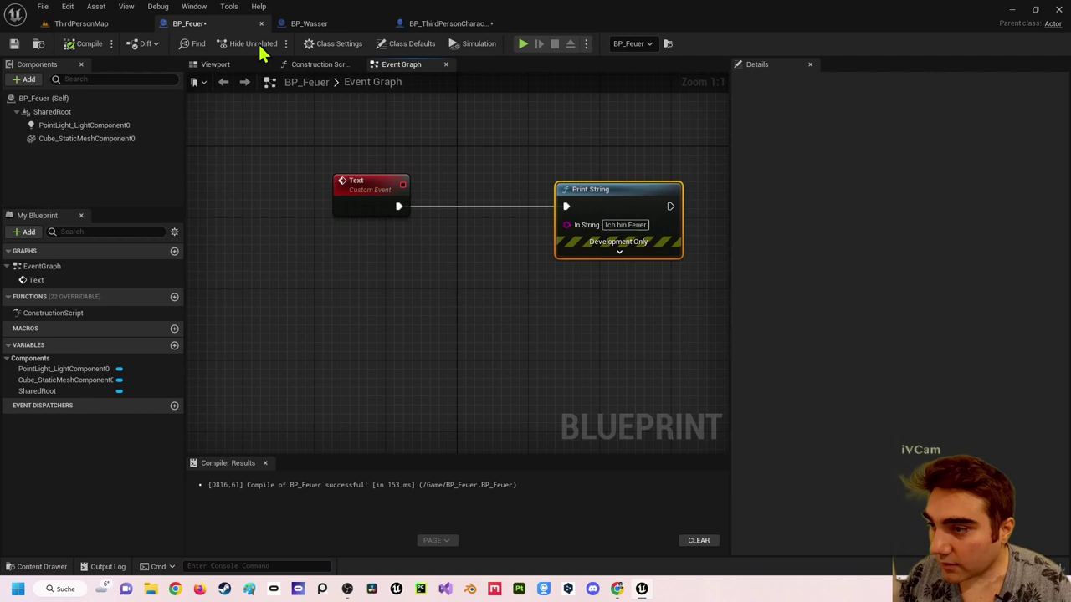
In BP_Wasser's Event Graph, delete the three default events and add a custom event named Text2.
{"action": "left_click", "coordinate": [308, 23]}
{"action": "left_click", "coordinate": [401, 65]}
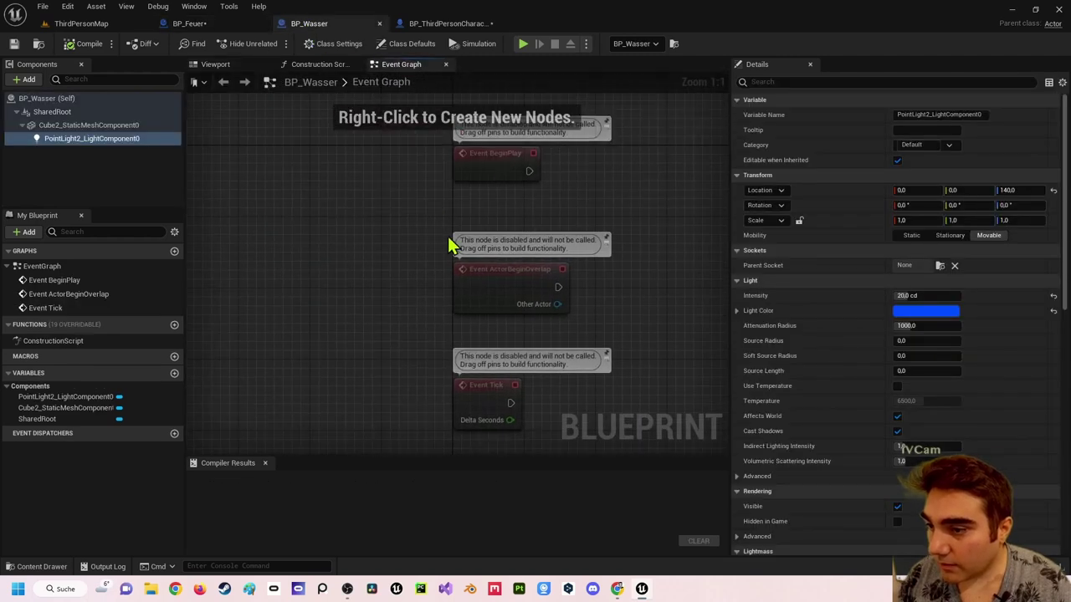
{"action": "left_click_drag", "start_coordinate": [387, 159], "coordinate": [579, 419]}
{"action": "key", "text": "Delete"}
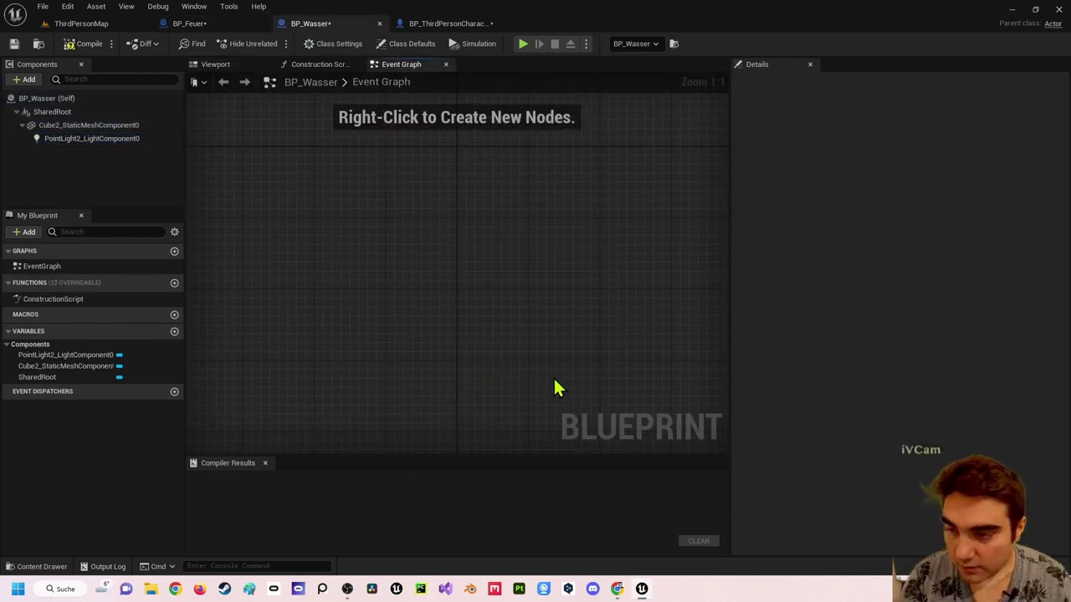
{"action": "right_click", "coordinate": [404, 174]}
{"action": "type", "text": "cus"}
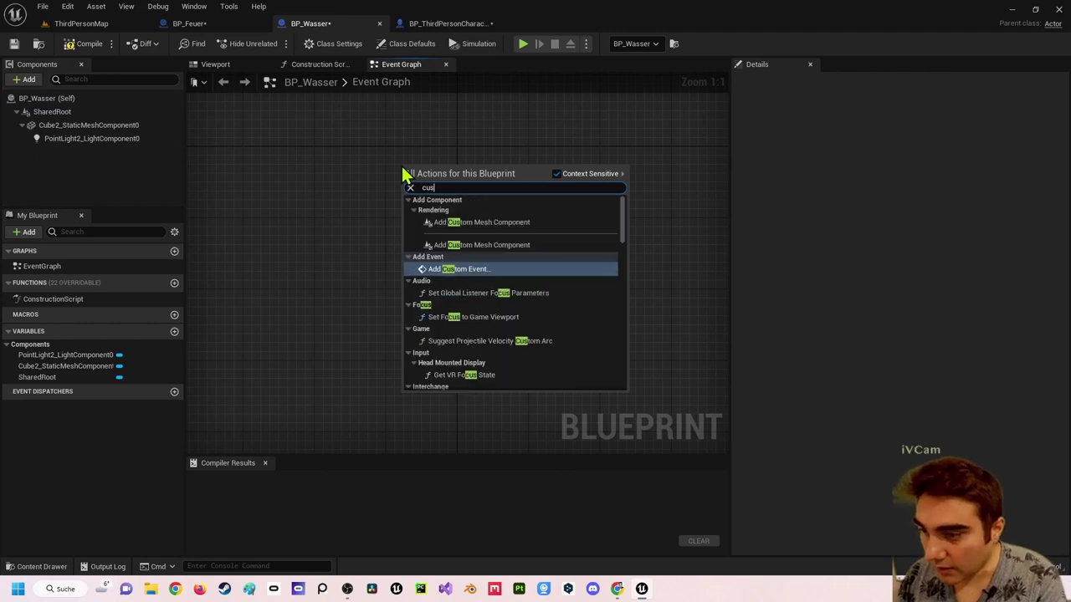
{"action": "key", "text": "Return"}
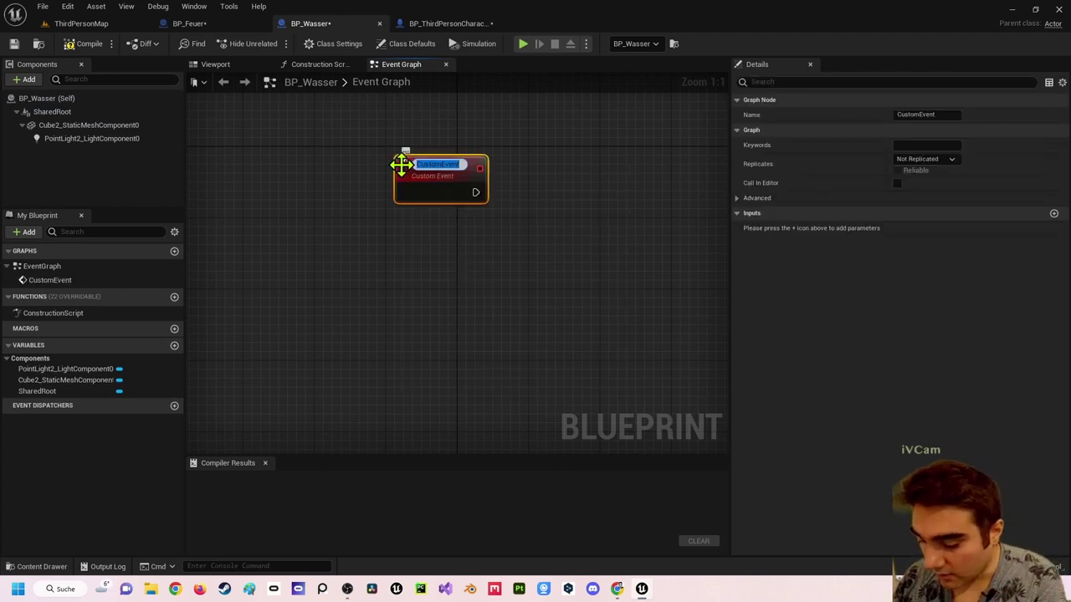
{"action": "type", "text": "Text2"}
{"action": "key", "text": "Return"}
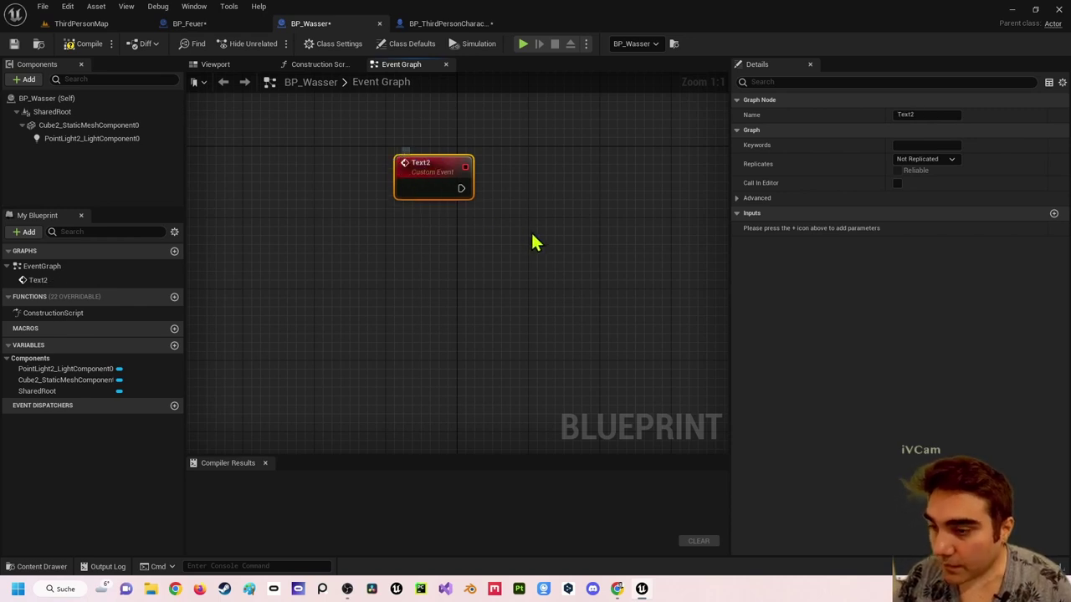
Connect a Print String reading 'Ich bin Wasser' to Text2 and compile BP_Wasser.
{"action": "right_click_drag", "start_coordinate": [535, 243], "coordinate": [387, 284]}
{"action": "left_click_drag", "start_coordinate": [310, 230], "coordinate": [423, 248]}
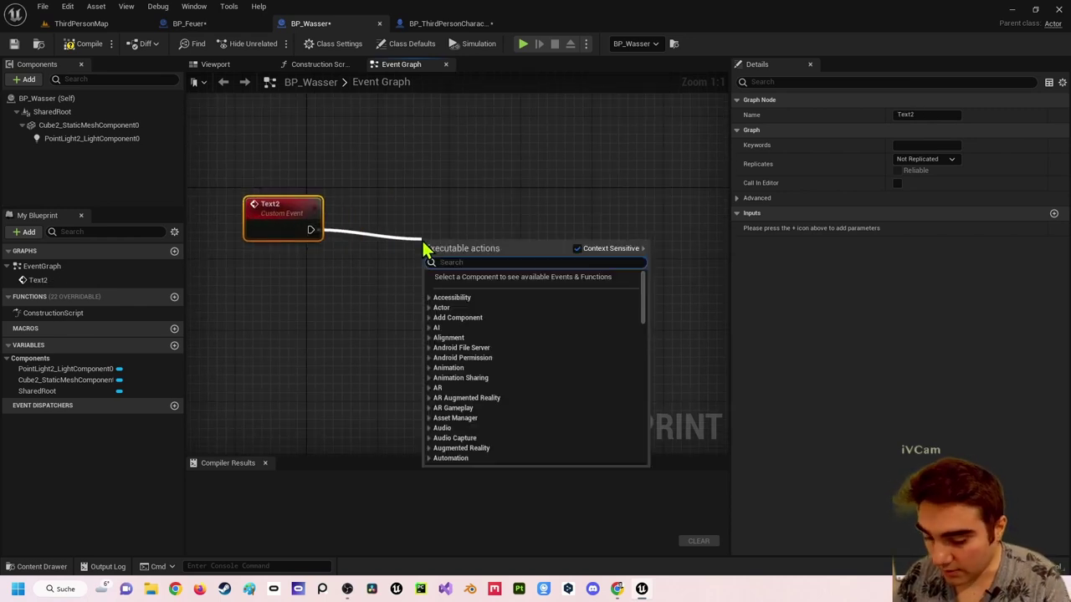
{"action": "type", "text": "print"}
{"action": "key", "text": "Return"}
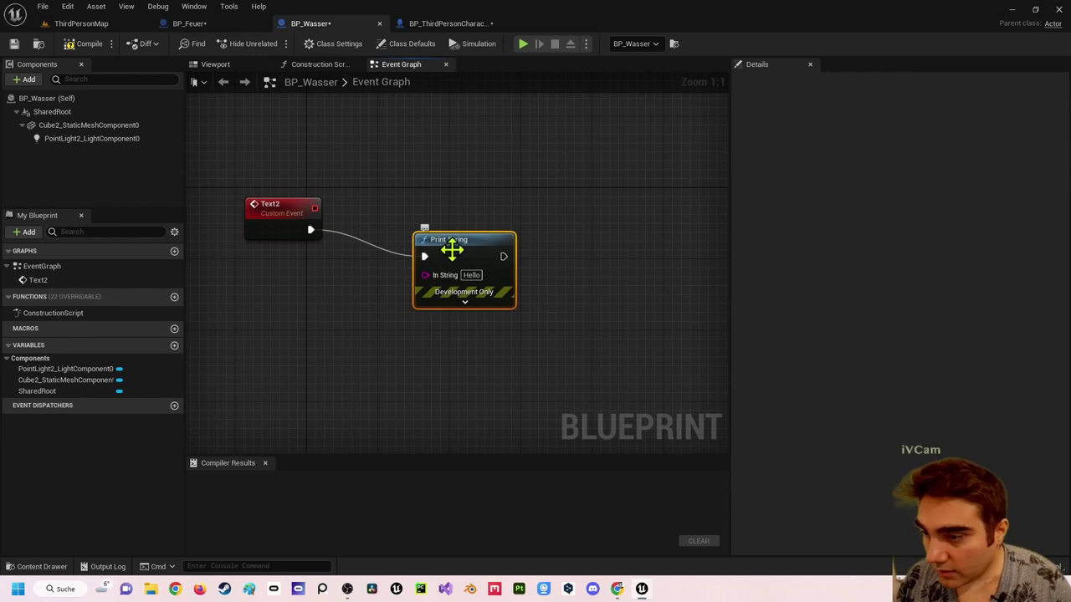
{"action": "left_click_drag", "start_coordinate": [451, 250], "coordinate": [478, 223]}
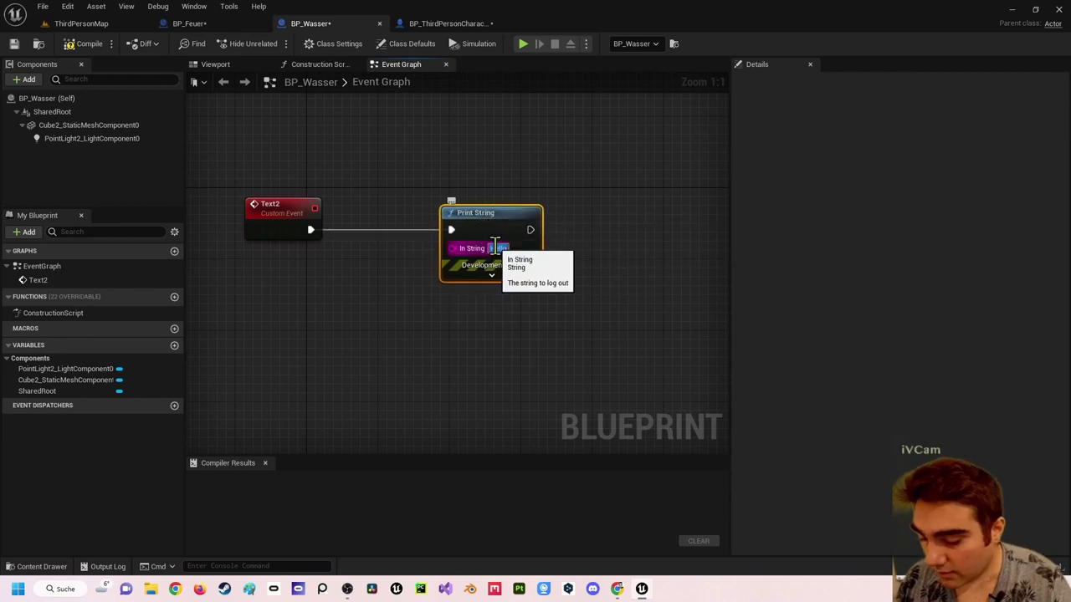
{"action": "type", "text": "Wasser"}
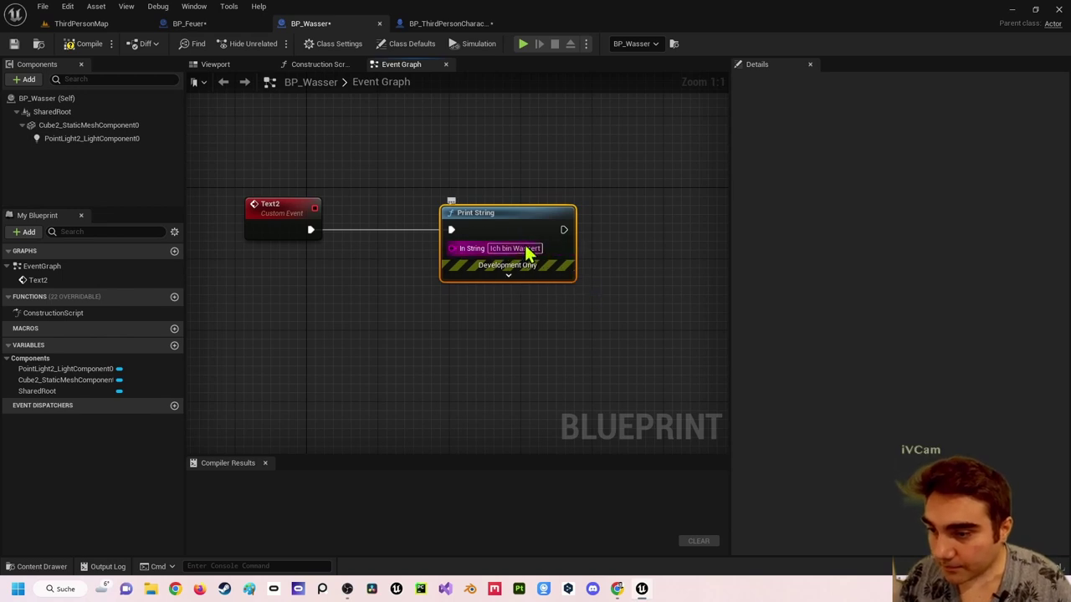
{"action": "left_click", "coordinate": [532, 249]}
{"action": "key", "text": "BackSpace"}
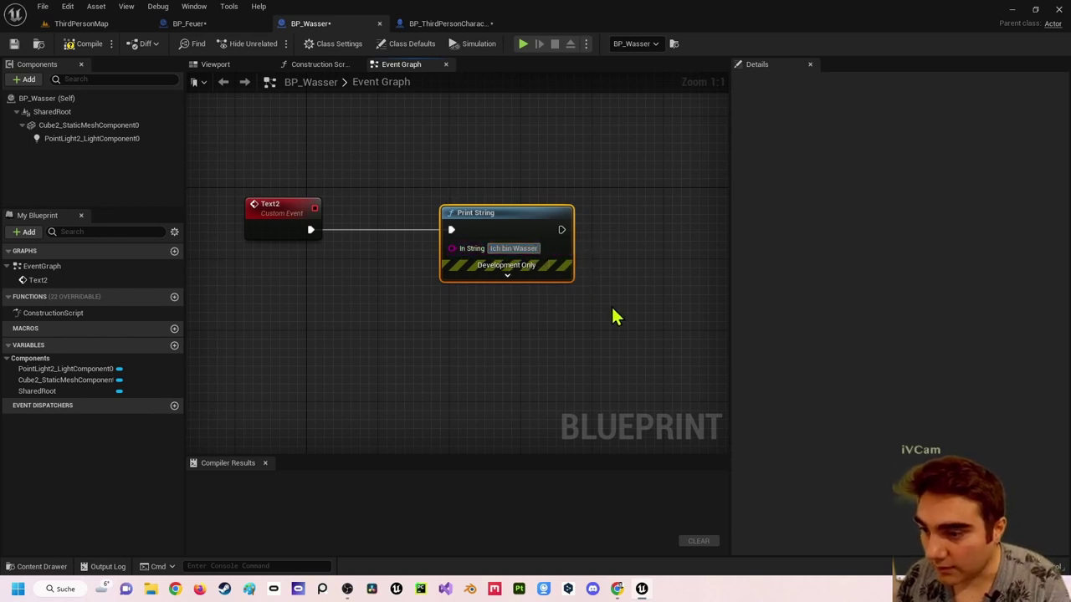
{"action": "left_click", "coordinate": [74, 43]}
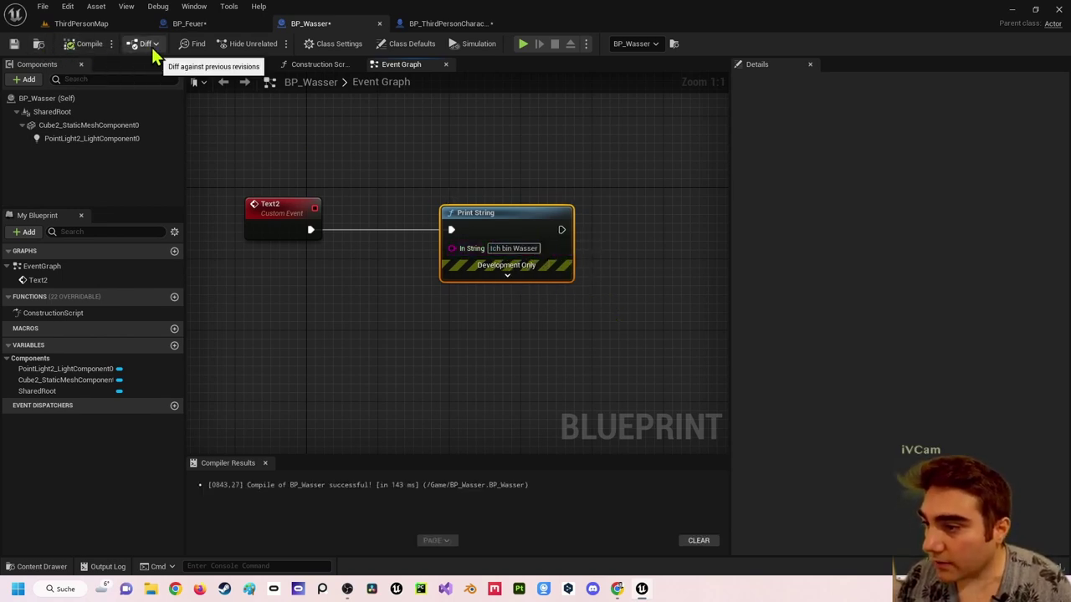
In the character blueprint, call Text from the As BP Feuer output.
{"action": "left_click", "coordinate": [443, 25]}
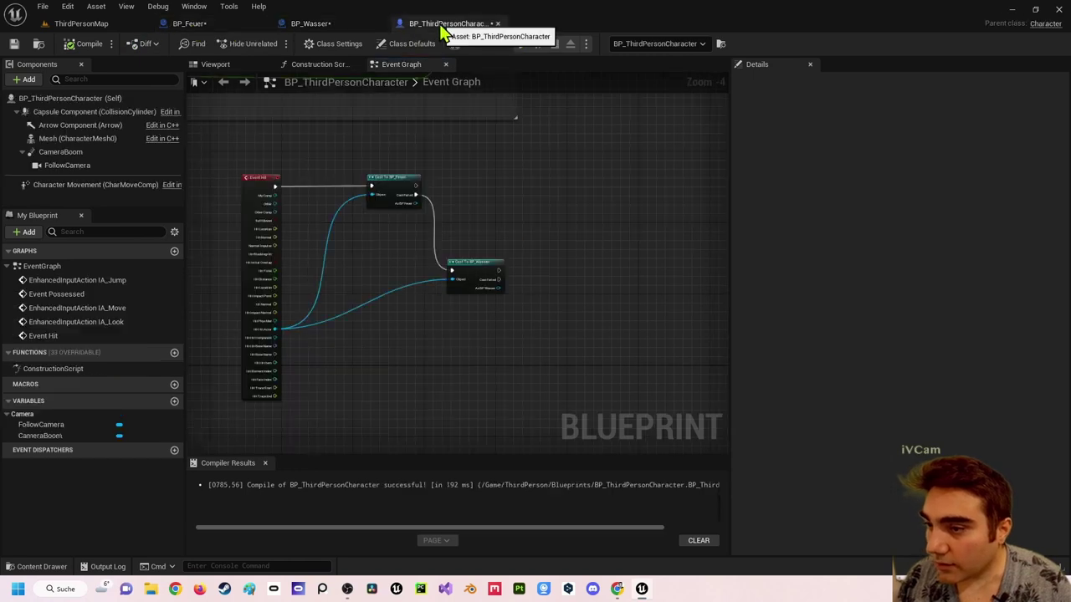
{"action": "scroll", "coordinate": [418, 208], "scroll_direction": "up", "scroll_amount": 2}
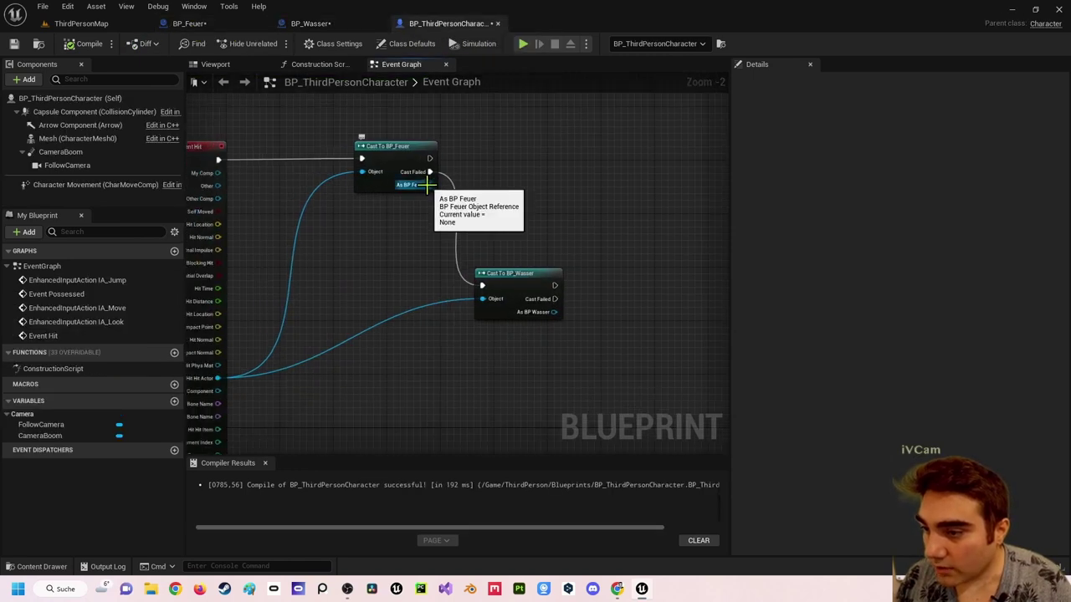
{"action": "mouse_move", "coordinate": [428, 185]}
{"action": "left_mouse_down"}
{"action": "mouse_move", "coordinate": [448, 189]}
{"action": "mouse_move", "coordinate": [510, 163]}
{"action": "left_mouse_up"}
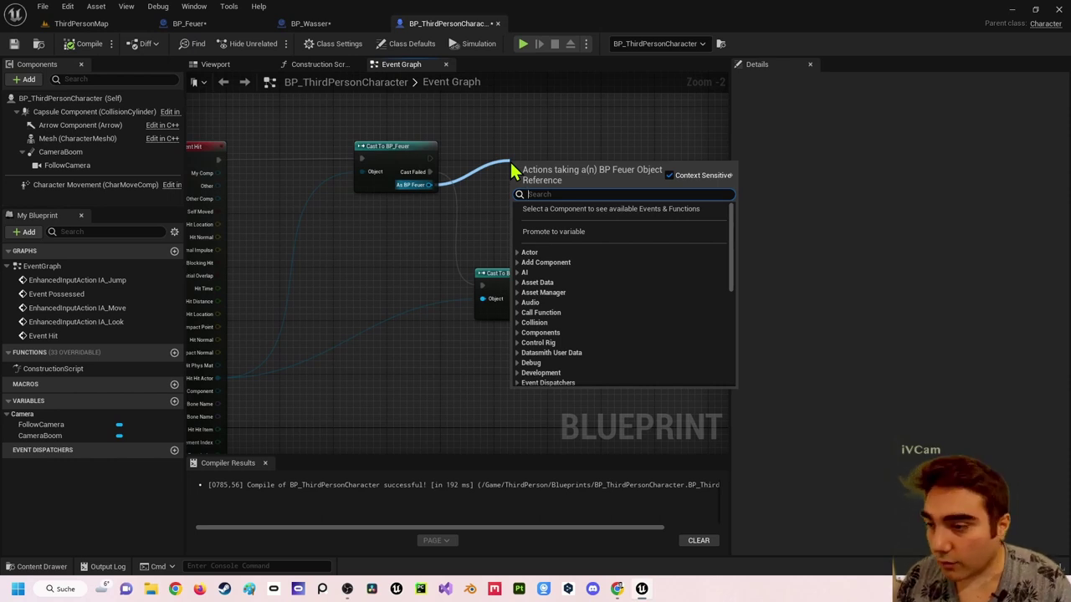
{"action": "type", "text": "text"}
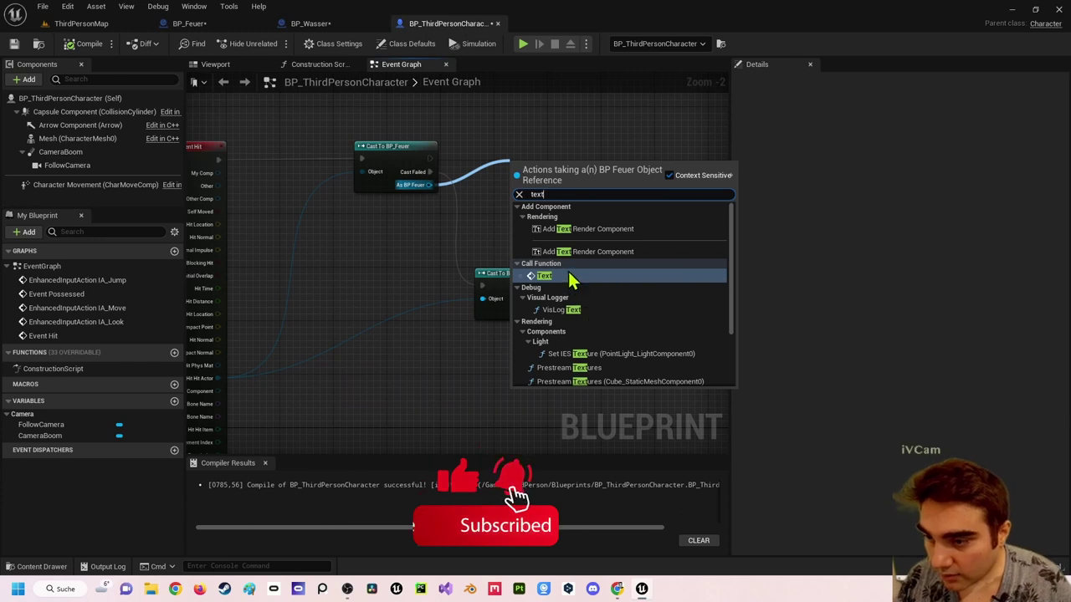
{"action": "left_click", "coordinate": [569, 274]}
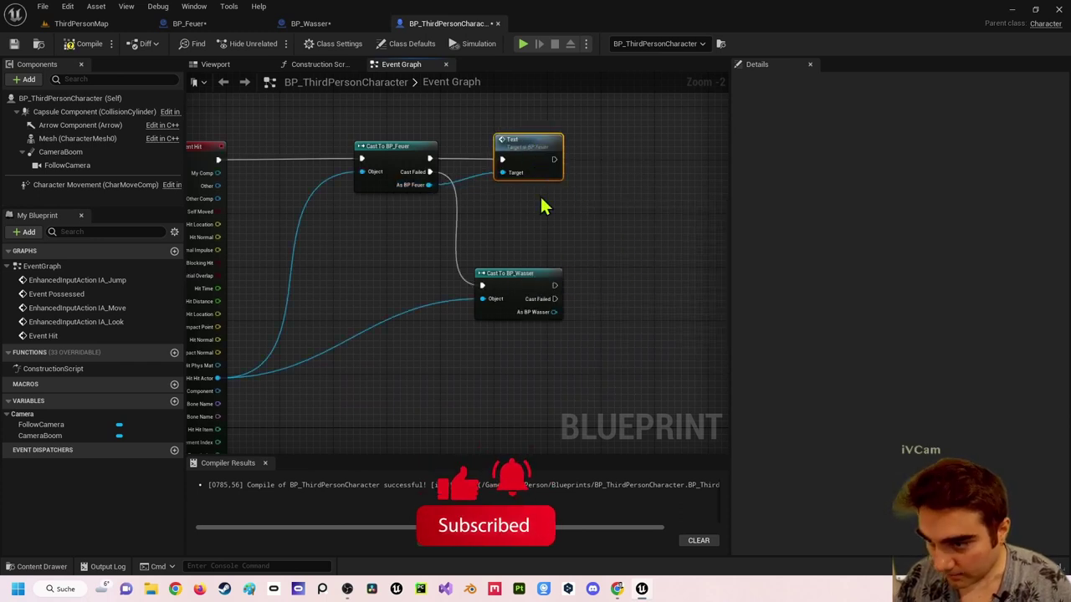
Call Text 2 from the As BP Wasser output after the successful Wasser cast.
{"action": "right_click_drag", "start_coordinate": [540, 203], "coordinate": [477, 243]}
{"action": "left_click", "coordinate": [322, 24]}
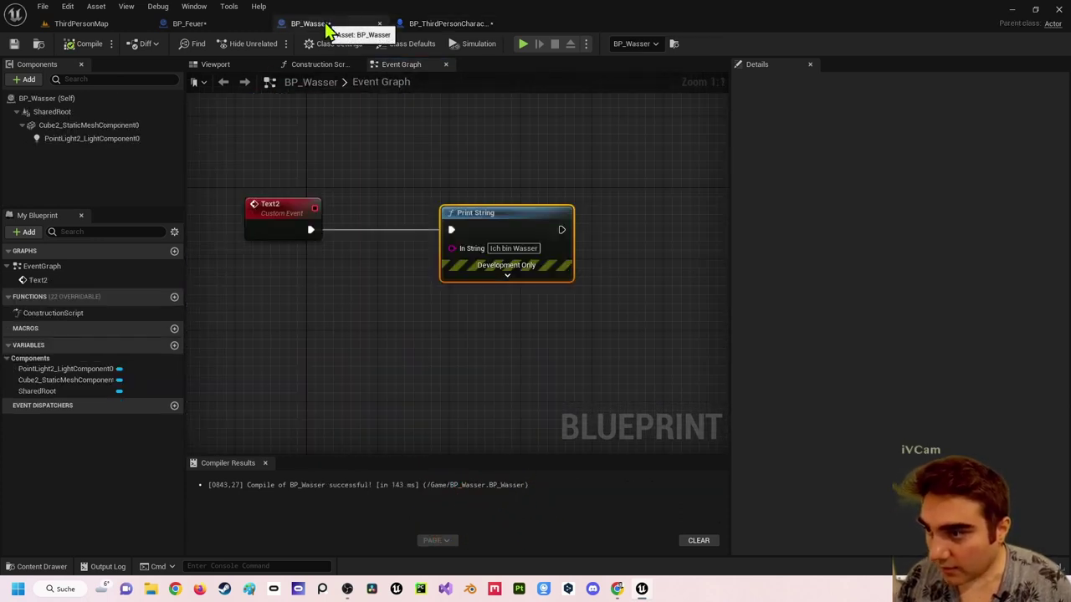
{"action": "left_click", "coordinate": [460, 23]}
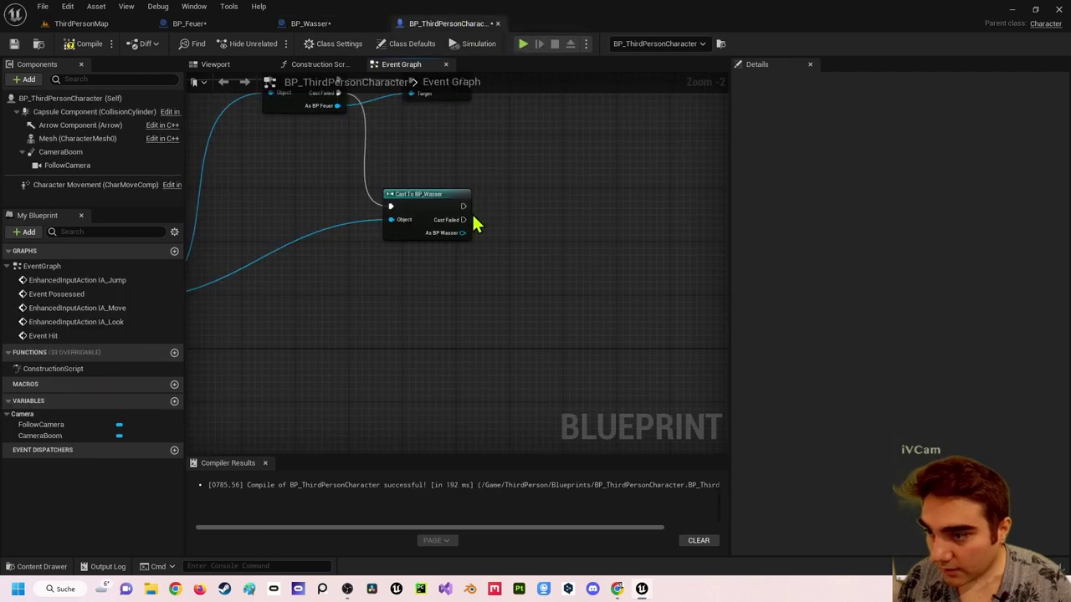
{"action": "left_click_drag", "start_coordinate": [462, 233], "coordinate": [521, 216]}
{"action": "type", "text": "text"}
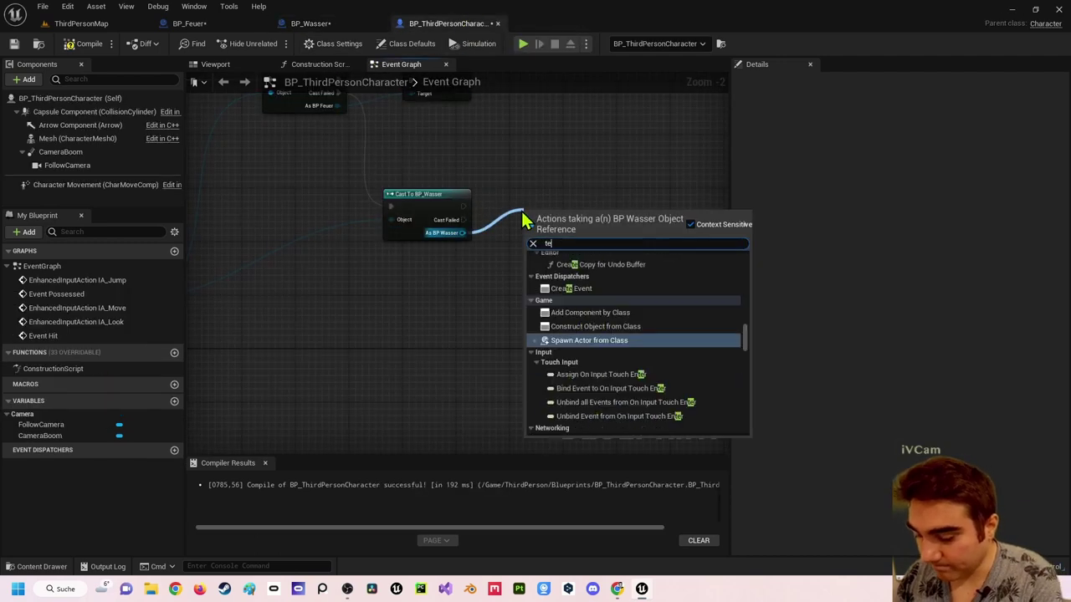
{"action": "key", "text": "Return"}
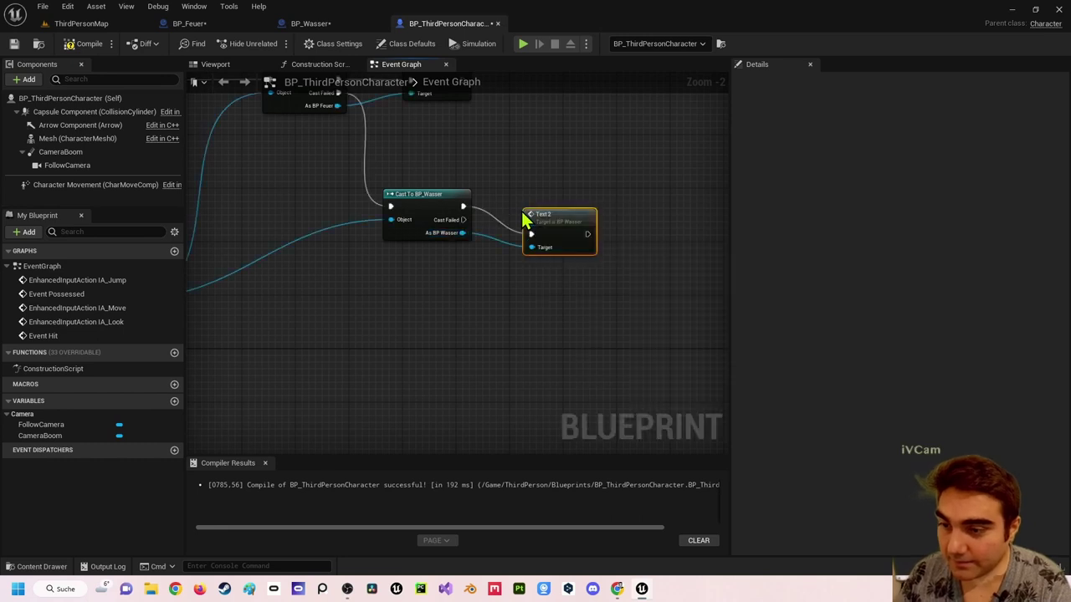
{"action": "left_click_drag", "start_coordinate": [577, 226], "coordinate": [552, 199]}
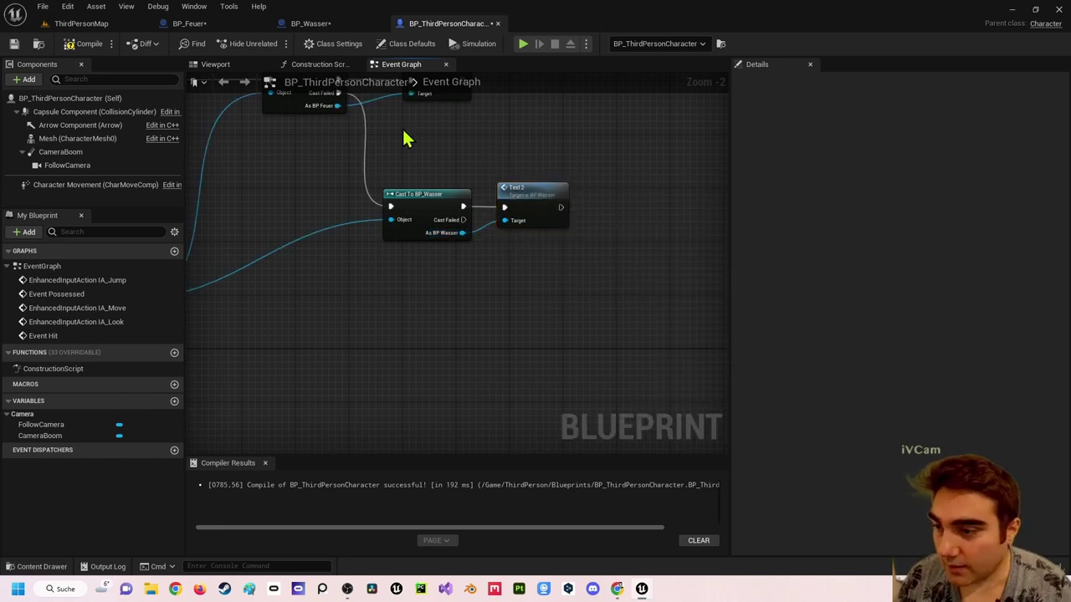
{"action": "scroll", "coordinate": [382, 232], "scroll_direction": "down", "scroll_amount": 1}
{"action": "scroll", "coordinate": [401, 248], "scroll_direction": "down", "scroll_amount": 1}
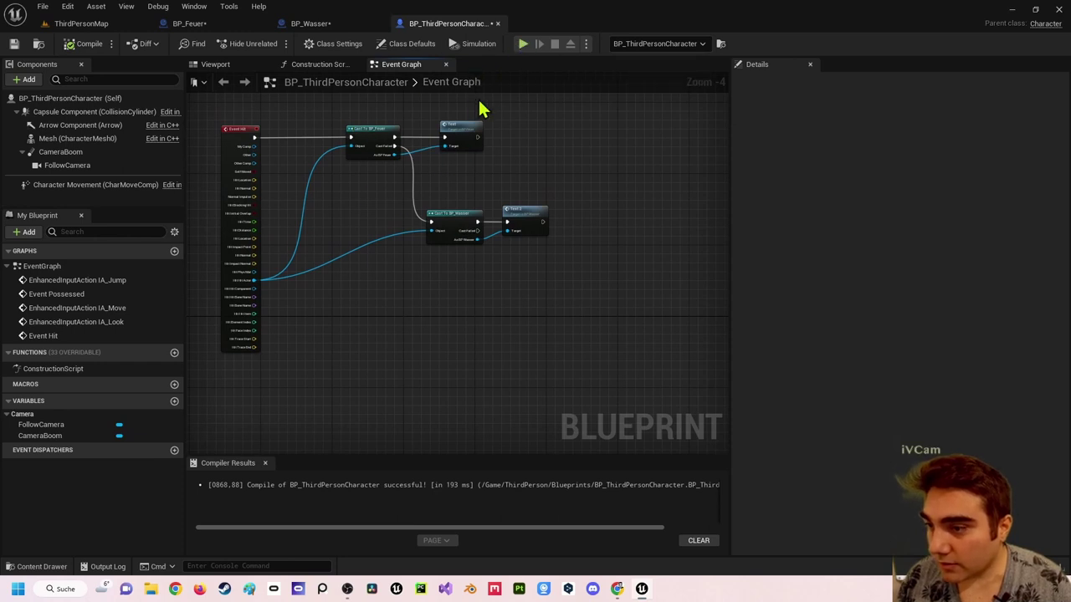
{"action": "left_click", "coordinate": [524, 45]}
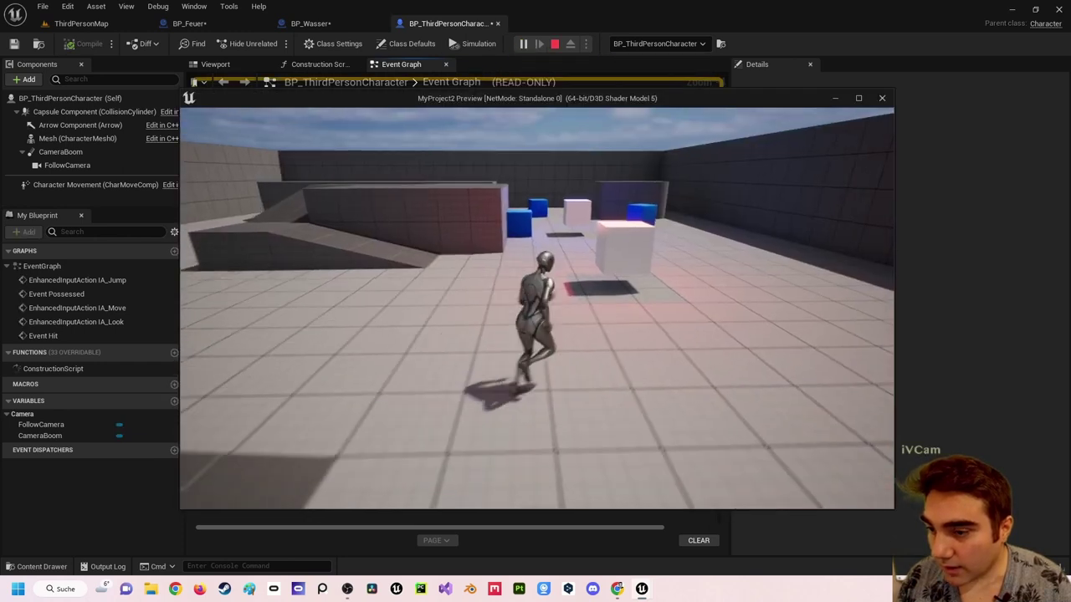
{"action": "key", "text": "a"}
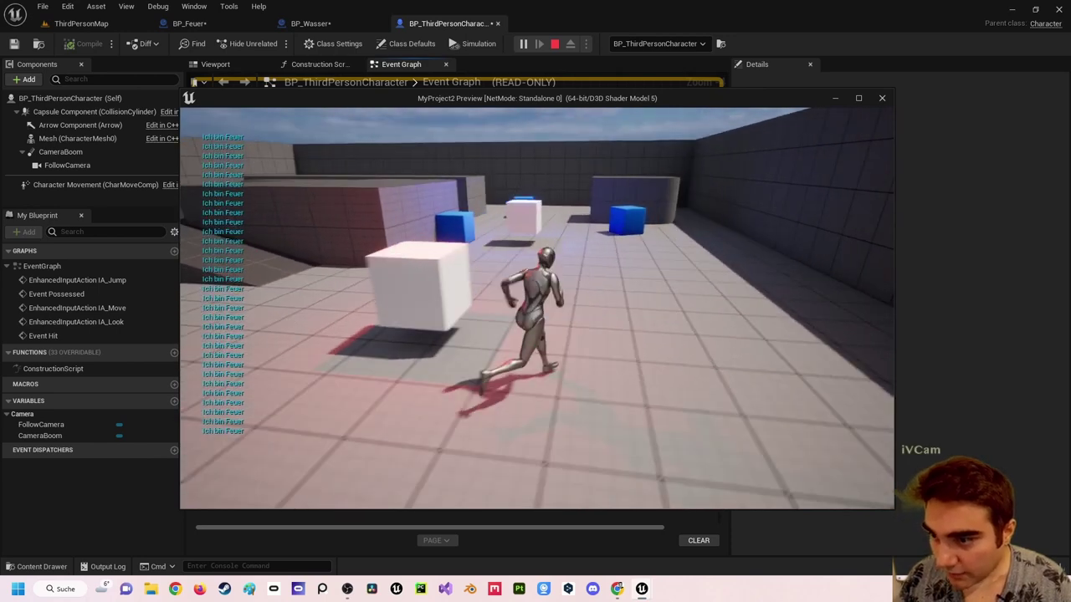
{"action": "key", "text": "w"}
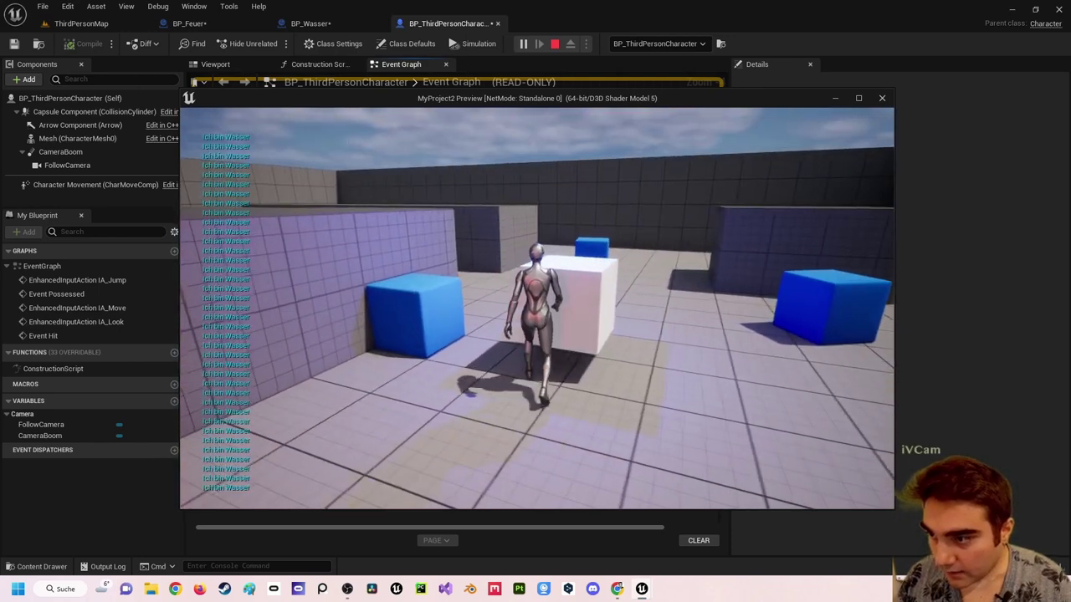
{"action": "key", "text": "s"}
{"action": "key", "text": "Escape"}
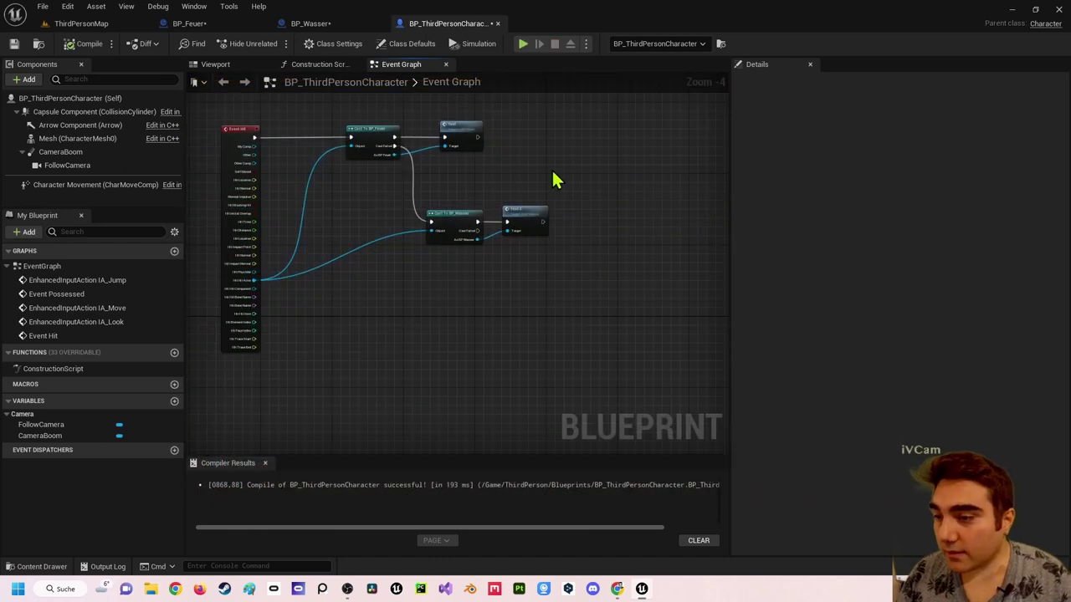
{"action": "right_click_drag", "start_coordinate": [499, 186], "coordinate": [566, 191]}
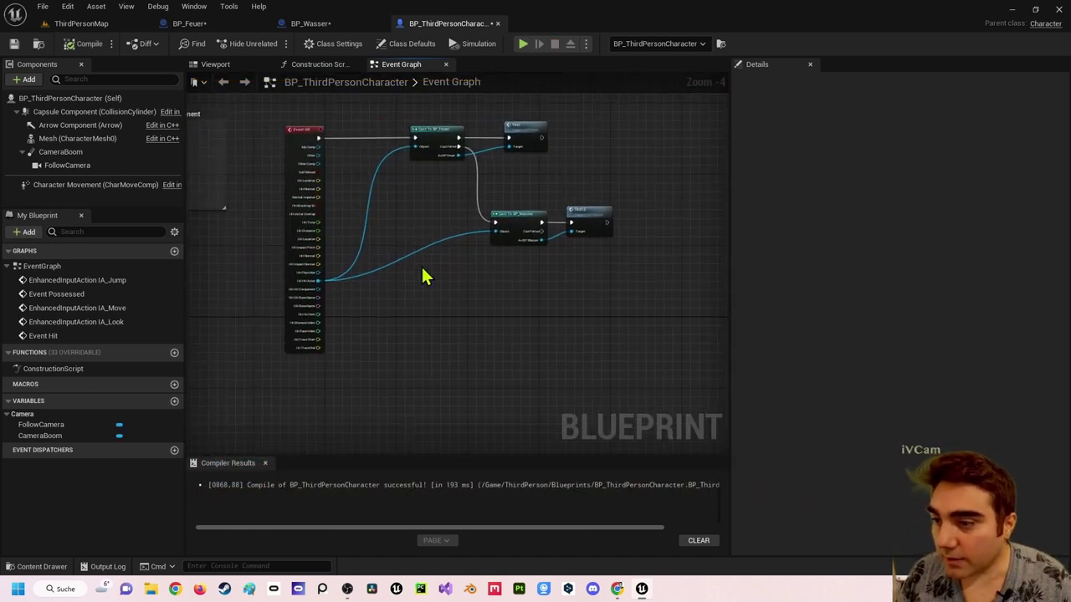
Dock the Content Browser into the layout and open the top-level Content folder.
{"action": "left_click", "coordinate": [81, 23]}
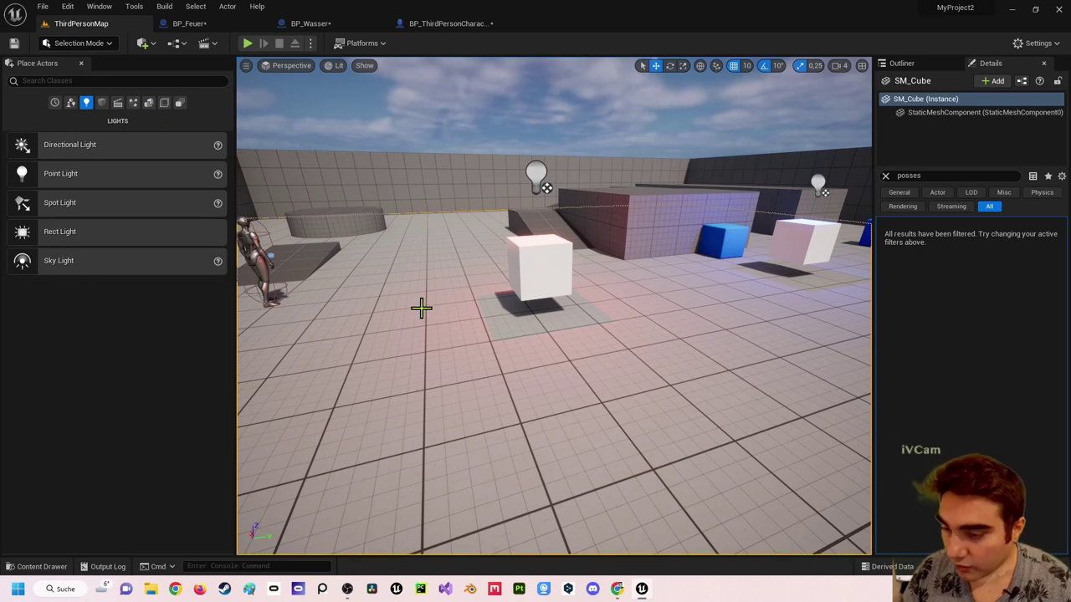
{"action": "key", "text": "ctrl+space"}
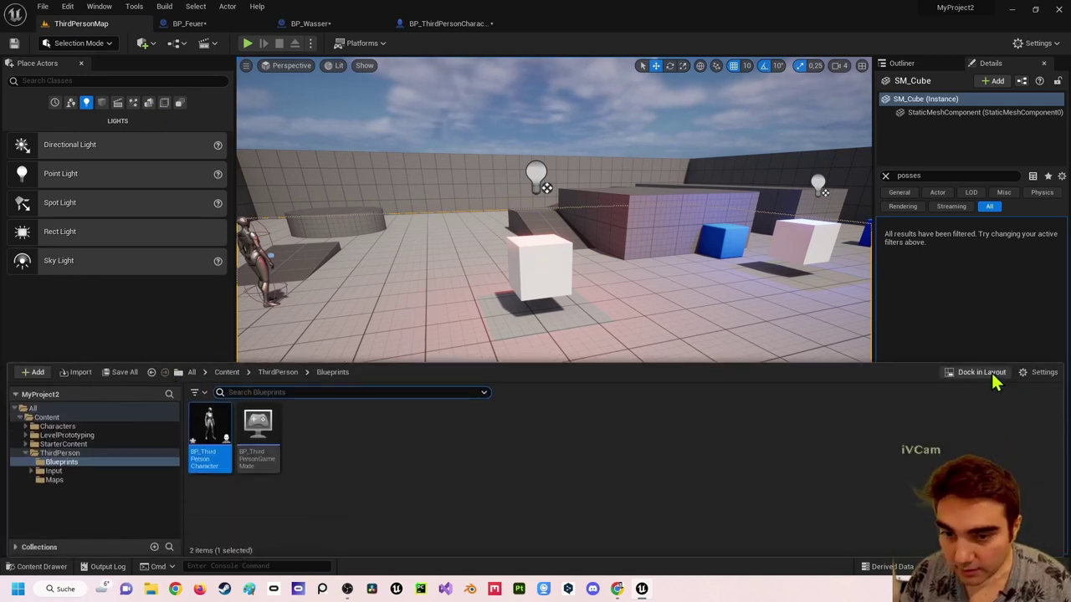
{"action": "left_click", "coordinate": [980, 372]}
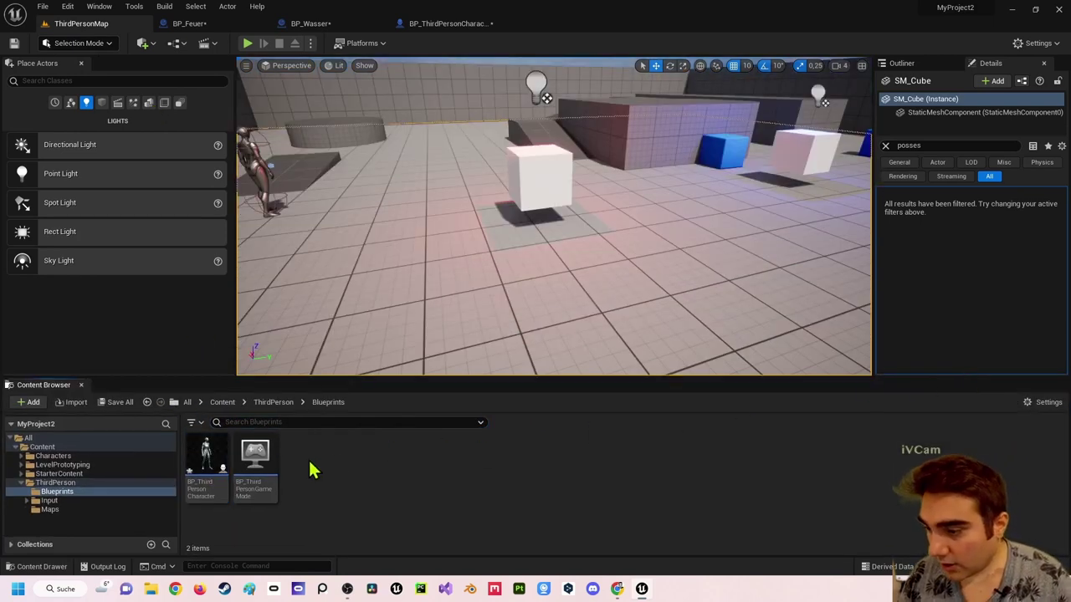
{"action": "left_click", "coordinate": [72, 447]}
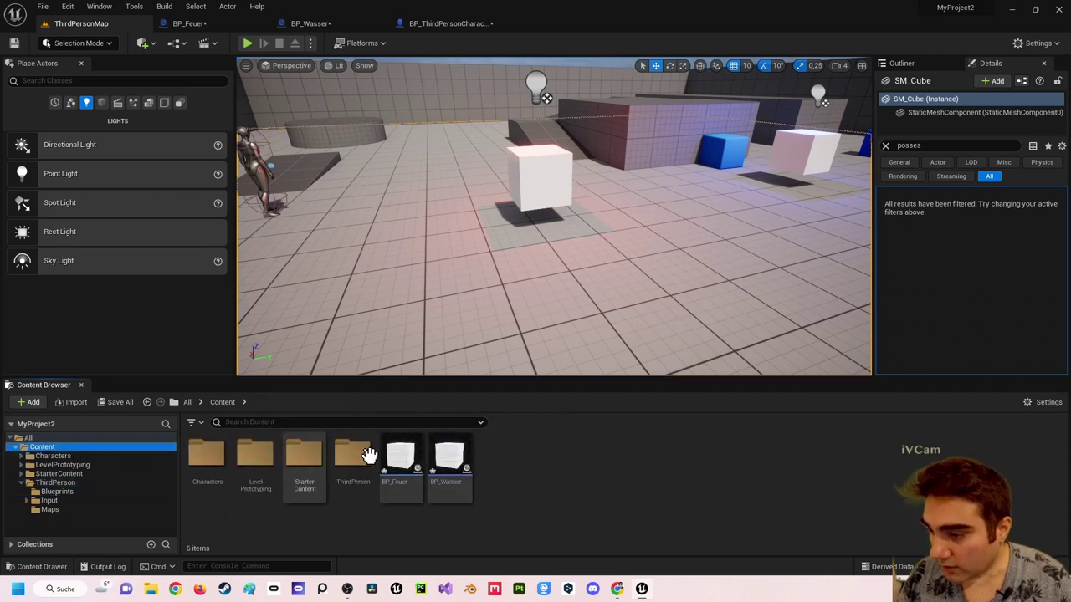
Create Blueprint Interface BPI_MeinInterface with a function named Uebermitteln and compile it.
{"action": "right_click", "coordinate": [543, 472]}
{"action": "mouse_move", "coordinate": [590, 280]}
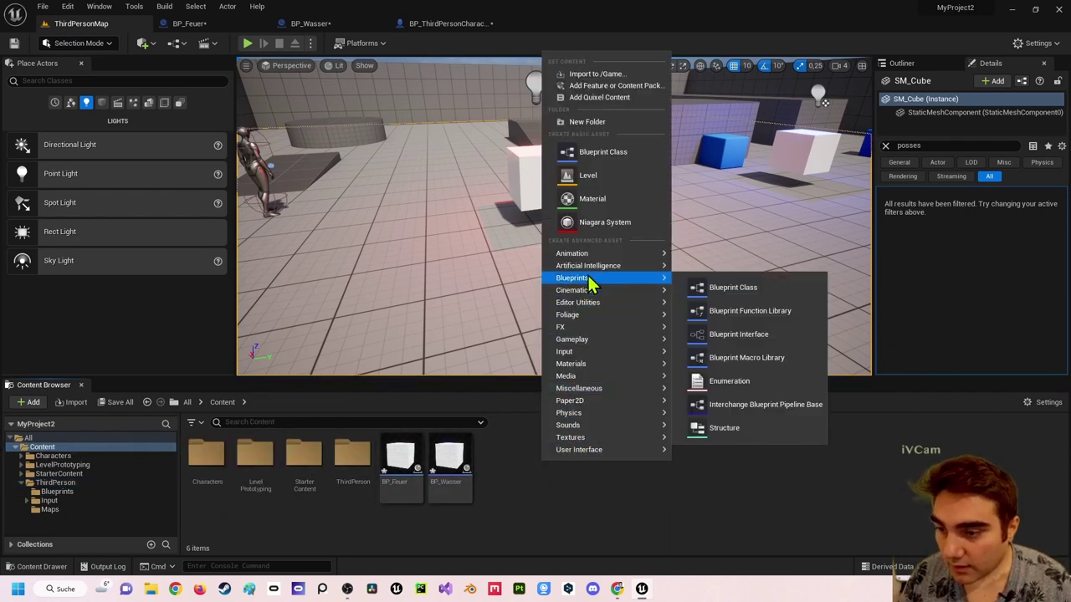
{"action": "left_click", "coordinate": [754, 334]}
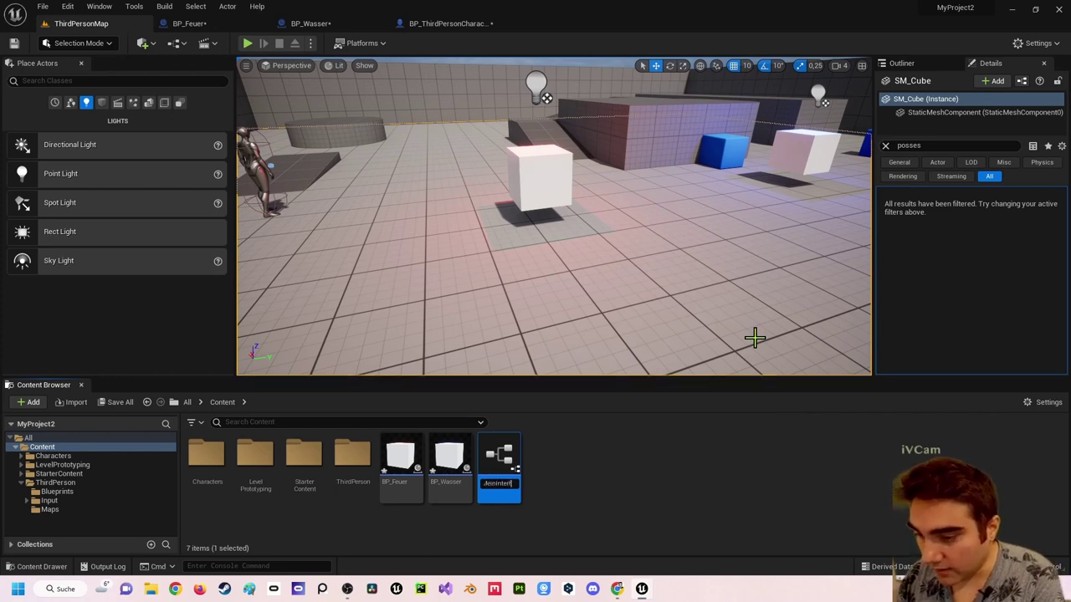
{"action": "key", "text": "Return"}
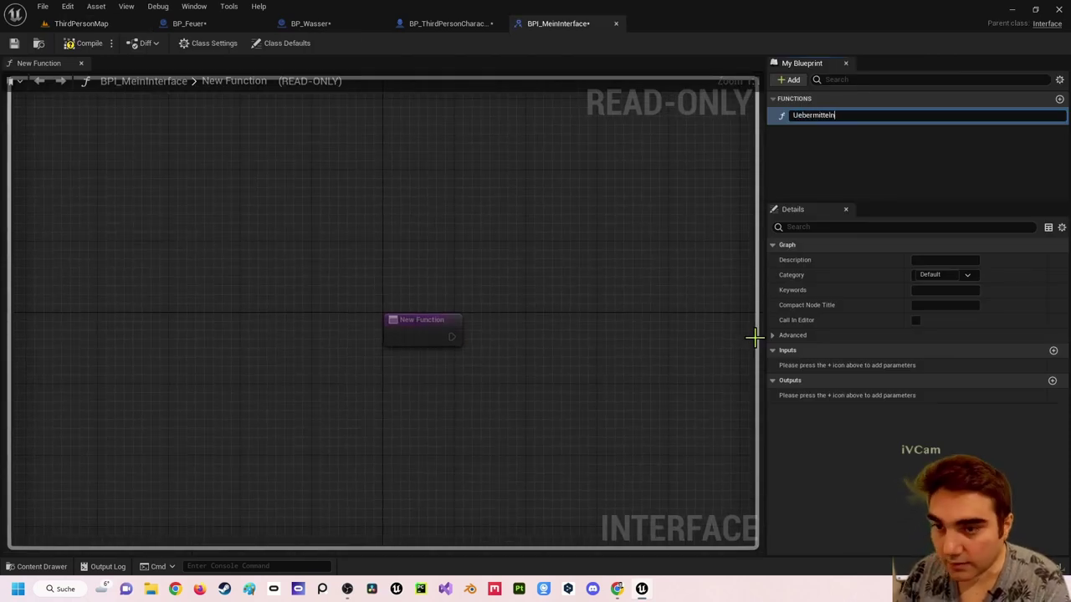
{"action": "key", "text": "Return"}
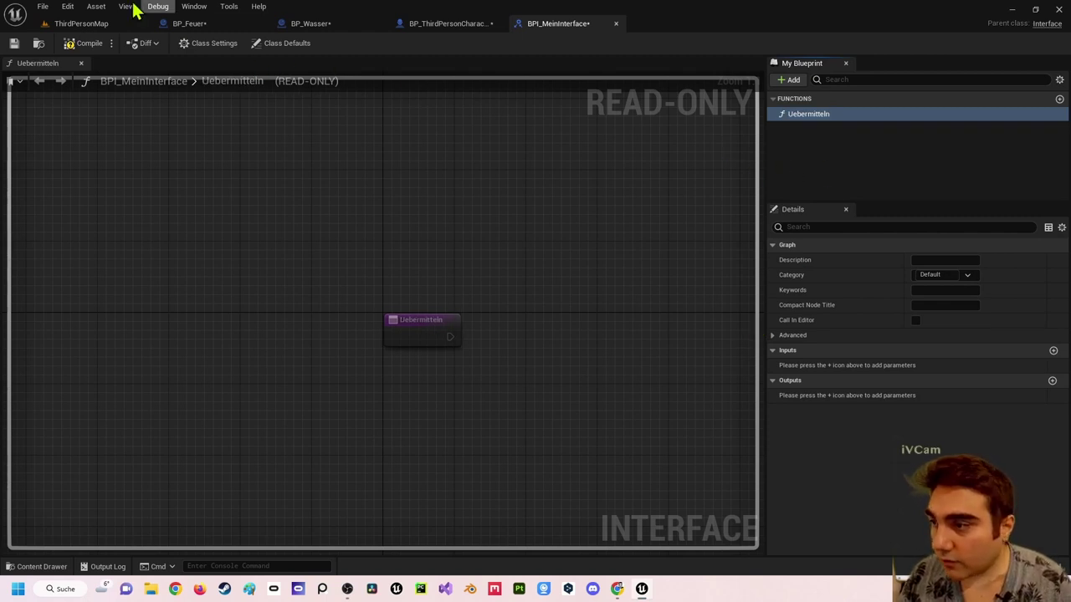
{"action": "left_click", "coordinate": [89, 42]}
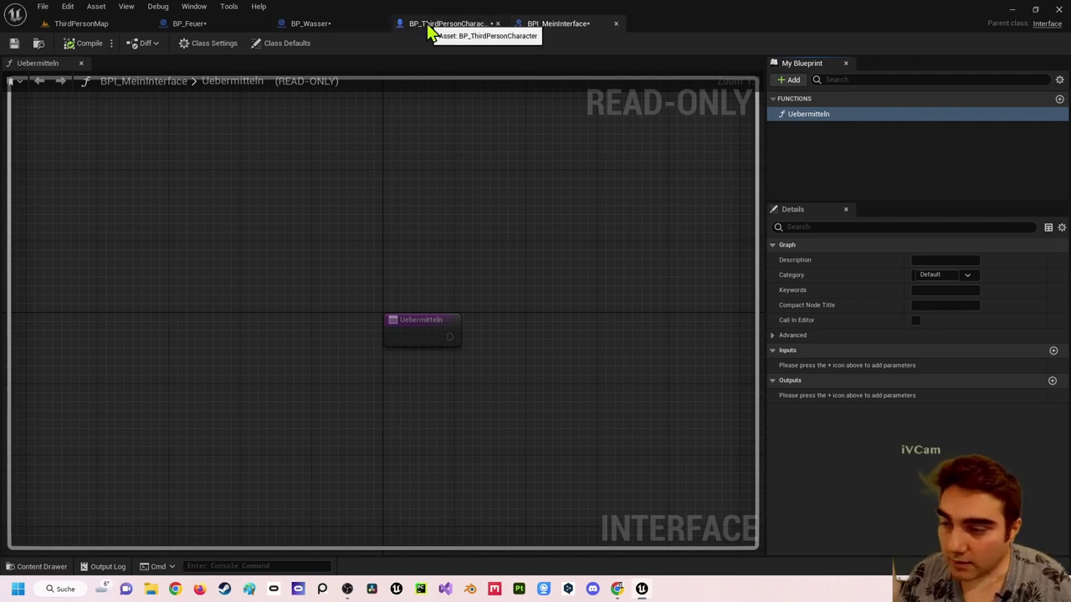
Inspect the Cast To BP_Feuer and Cast To BP_Wasser nodes after Event Hit in BP_ThirdPersonCharacter.
{"action": "left_click", "coordinate": [430, 25]}
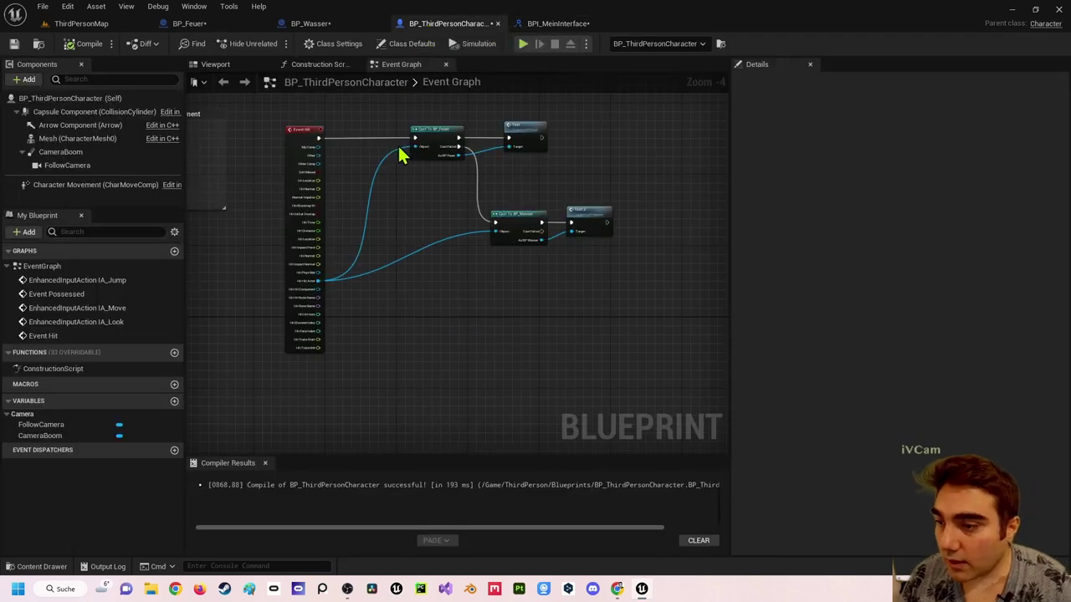
{"action": "right_click_drag", "start_coordinate": [452, 199], "coordinate": [424, 241]}
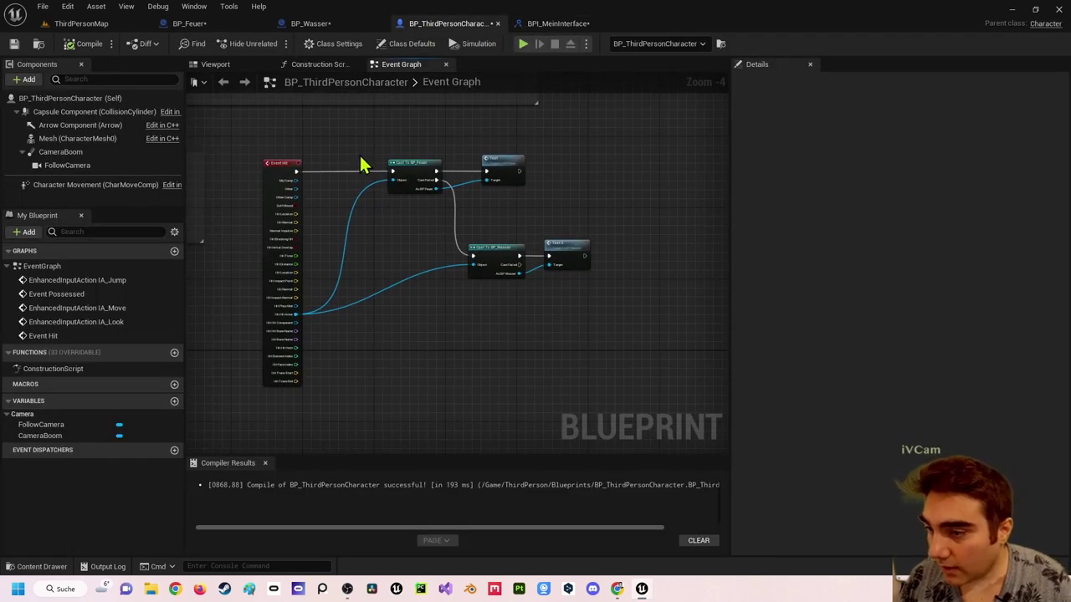
{"action": "left_click", "coordinate": [485, 248]}
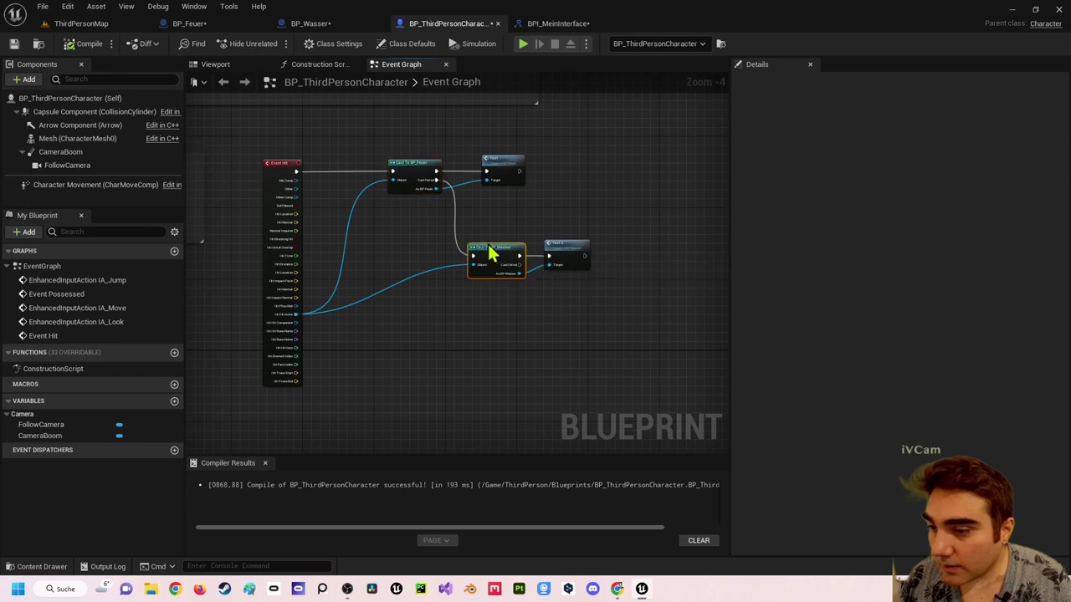
{"action": "left_click", "coordinate": [430, 171]}
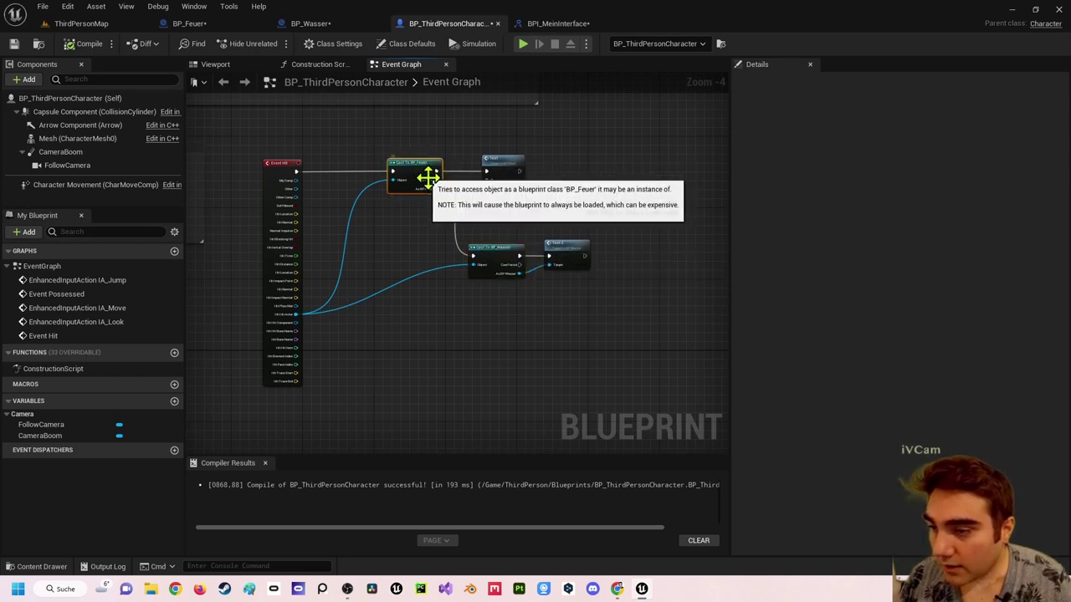
{"action": "left_click", "coordinate": [485, 244]}
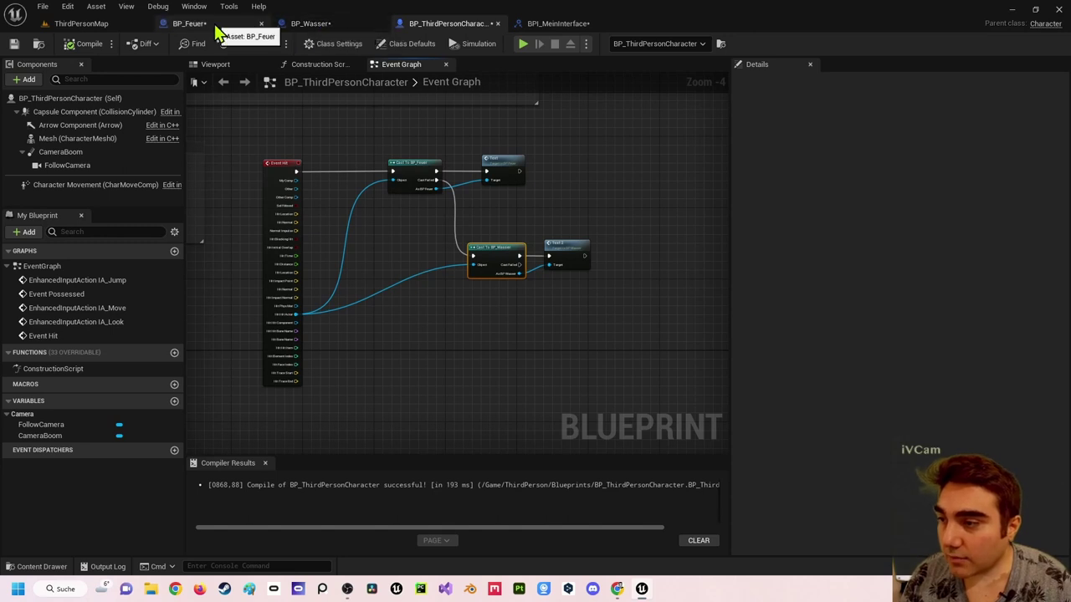
Add BPI_MeinInterface to BP_Wasser's implemented interfaces in Class Settings and compile.
{"action": "left_click", "coordinate": [311, 28]}
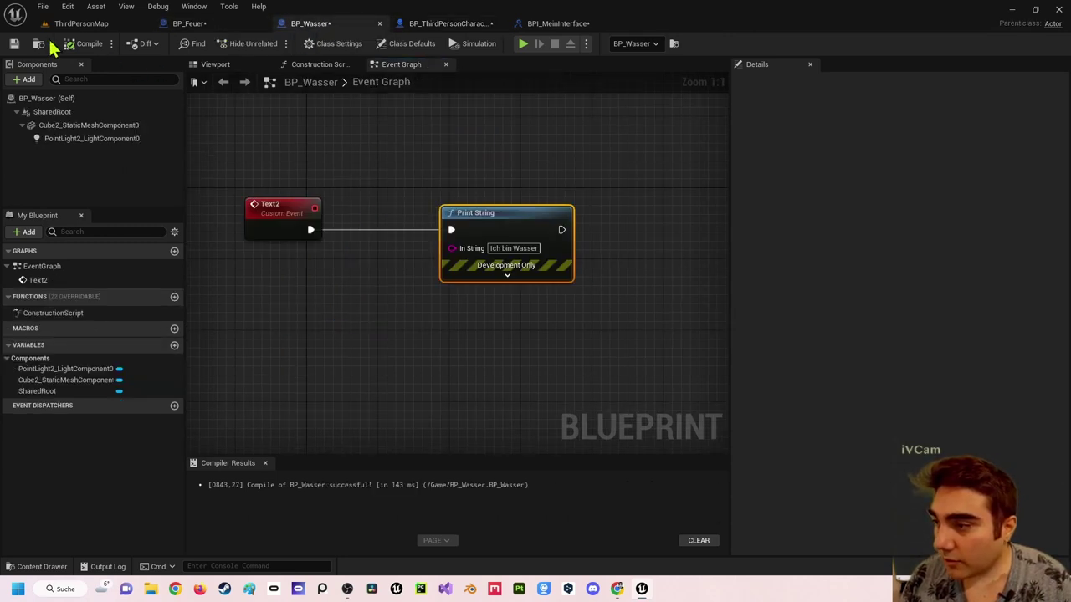
{"action": "left_click", "coordinate": [347, 48]}
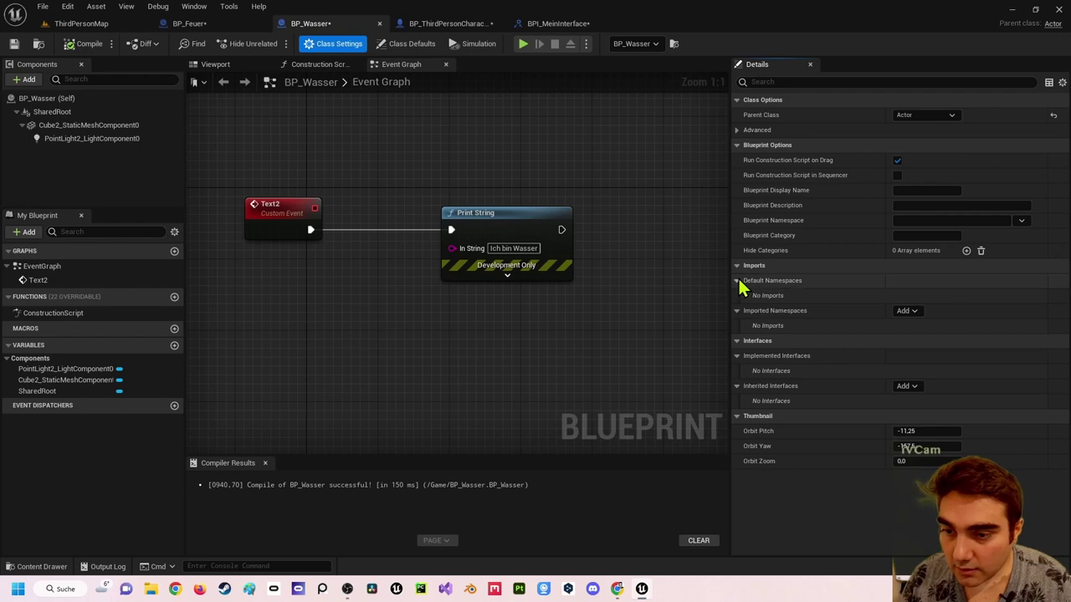
{"action": "left_click", "coordinate": [393, 46]}
{"action": "left_click", "coordinate": [339, 43]}
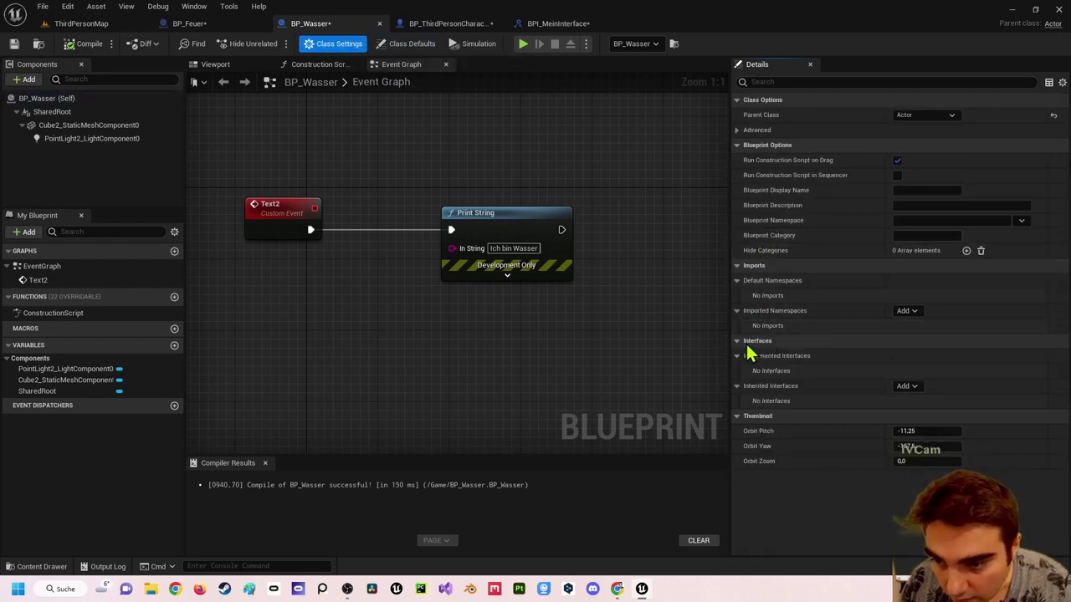
{"action": "left_click", "coordinate": [906, 386]}
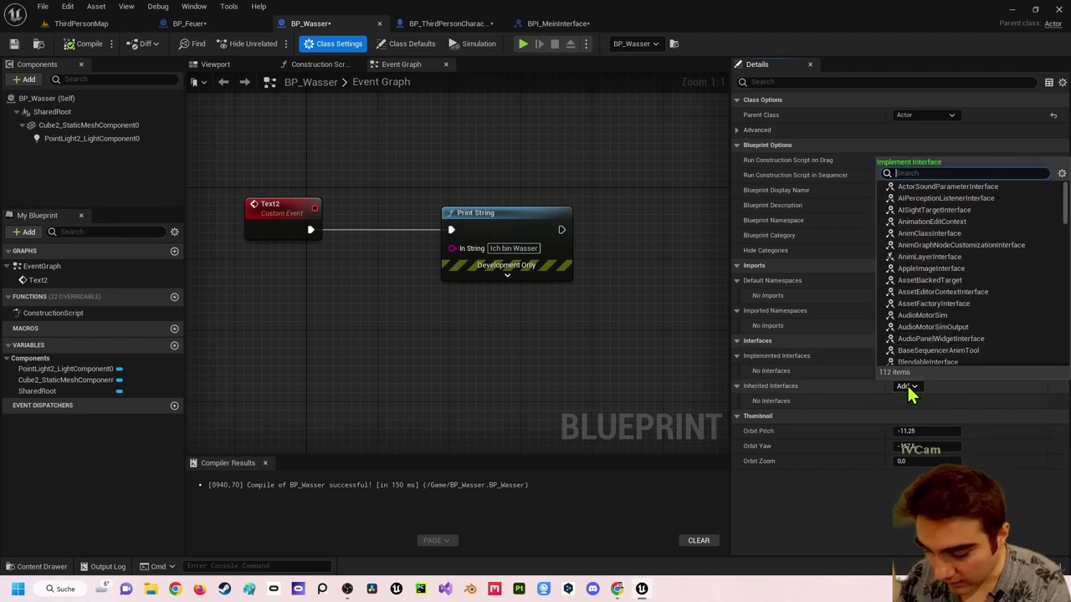
{"action": "type", "text": "mein"}
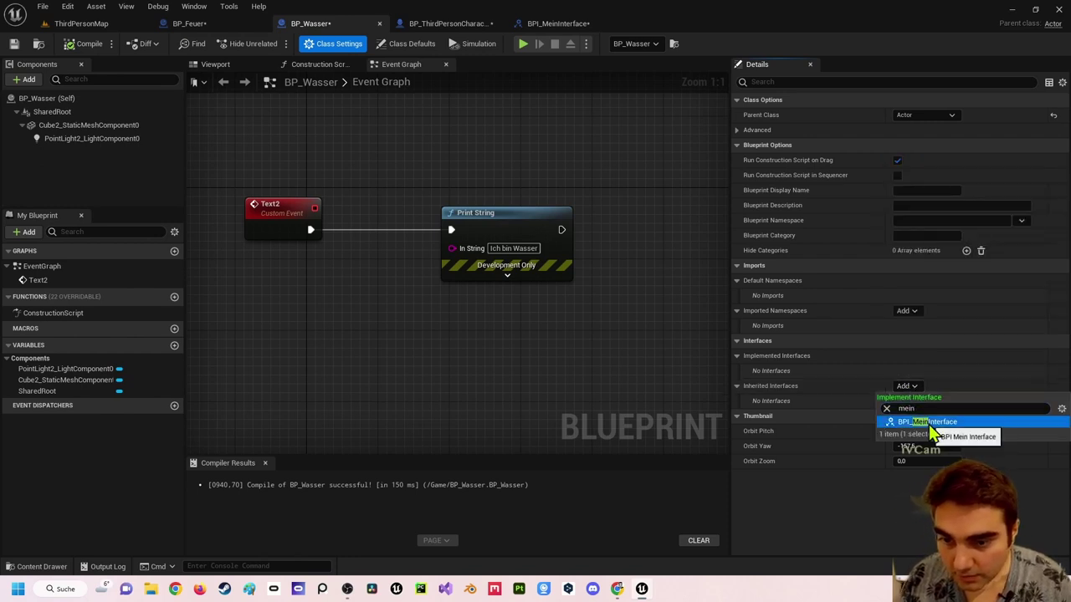
{"action": "left_click", "coordinate": [927, 421]}
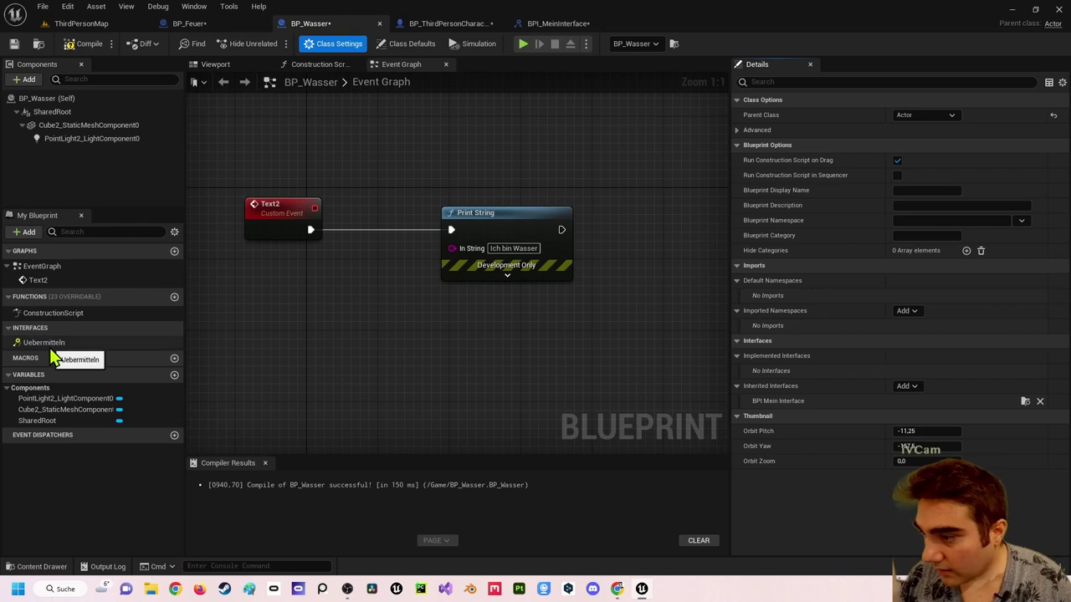
{"action": "left_click", "coordinate": [76, 50]}
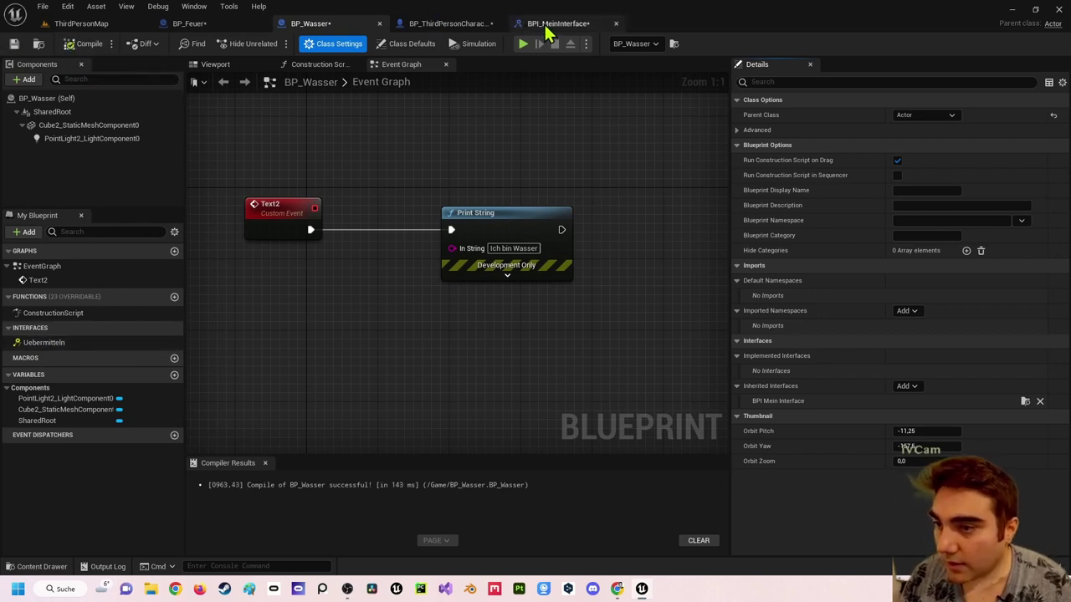
Glance at the BPI_MeinInterface editor and BP_Wasser, then bring up BP_Feuer.
{"action": "left_click", "coordinate": [552, 23]}
{"action": "left_click", "coordinate": [308, 23]}
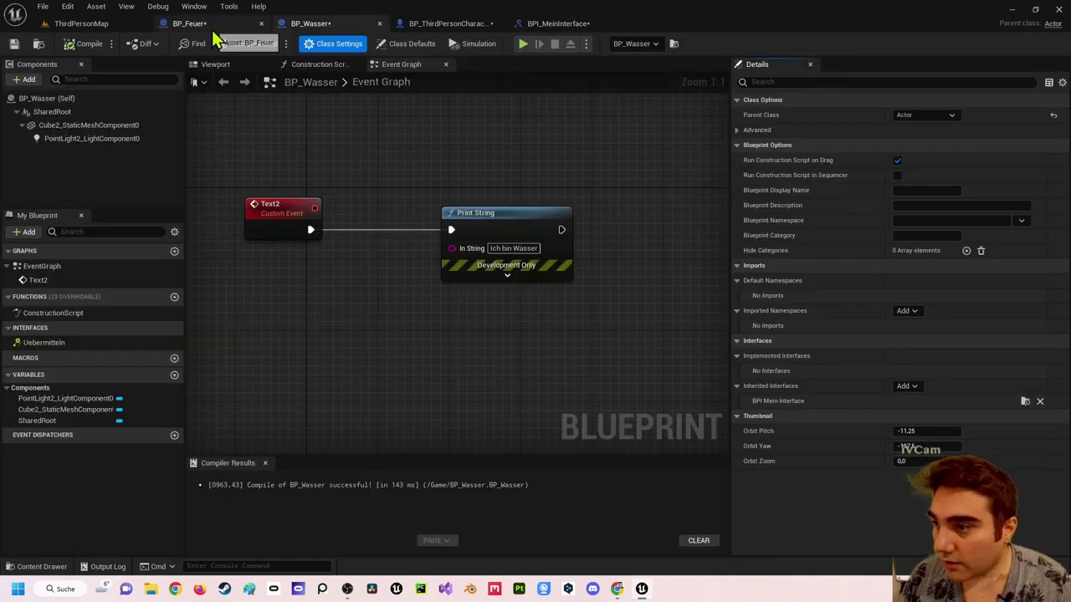
{"action": "left_click", "coordinate": [200, 24]}
Add BPI_MeinInterface to BP_Feuer's interfaces in Class Settings and compile.
{"action": "left_click", "coordinate": [339, 44]}
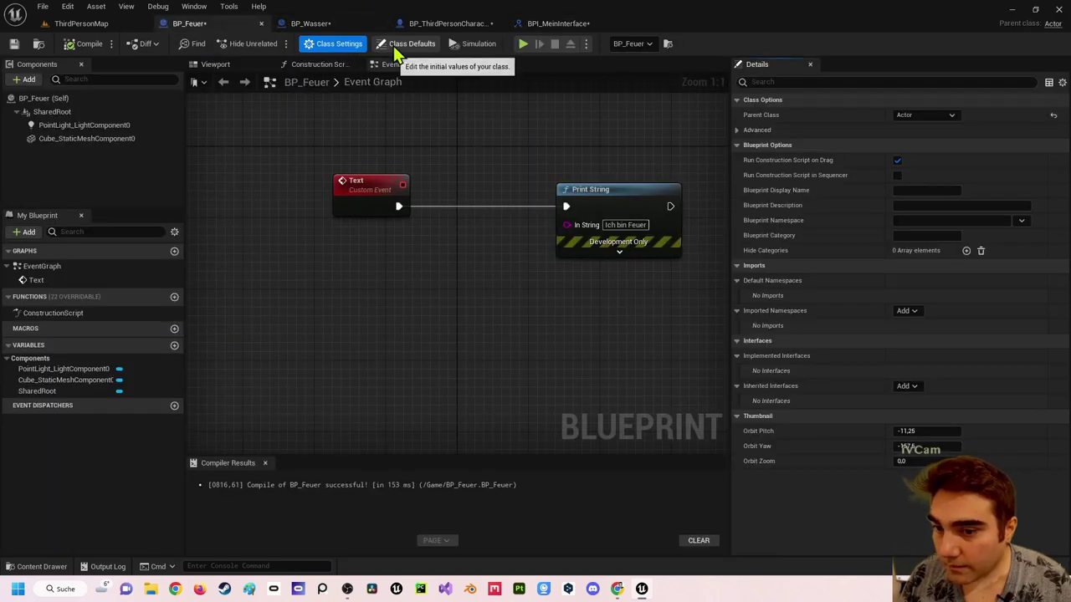
{"action": "left_click", "coordinate": [909, 388]}
{"action": "type", "text": "mein"}
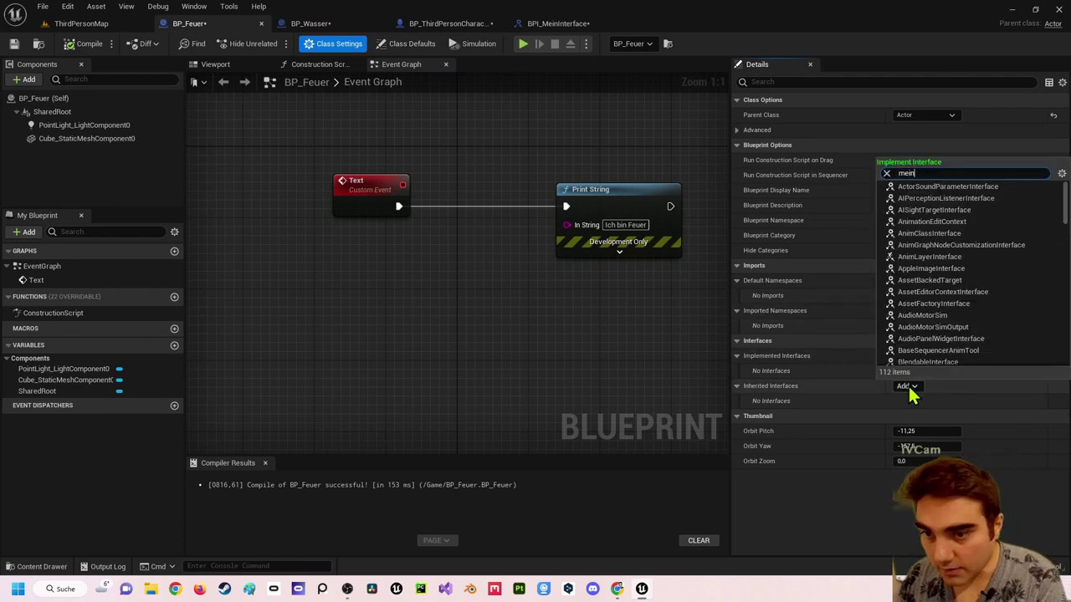
{"action": "left_click", "coordinate": [920, 422]}
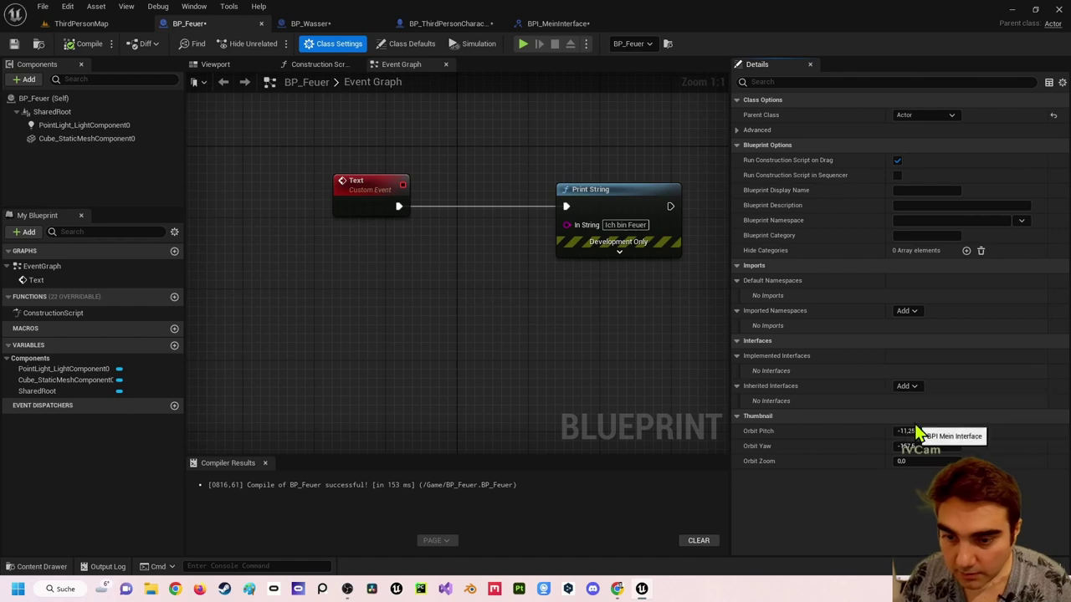
{"action": "left_click", "coordinate": [73, 44]}
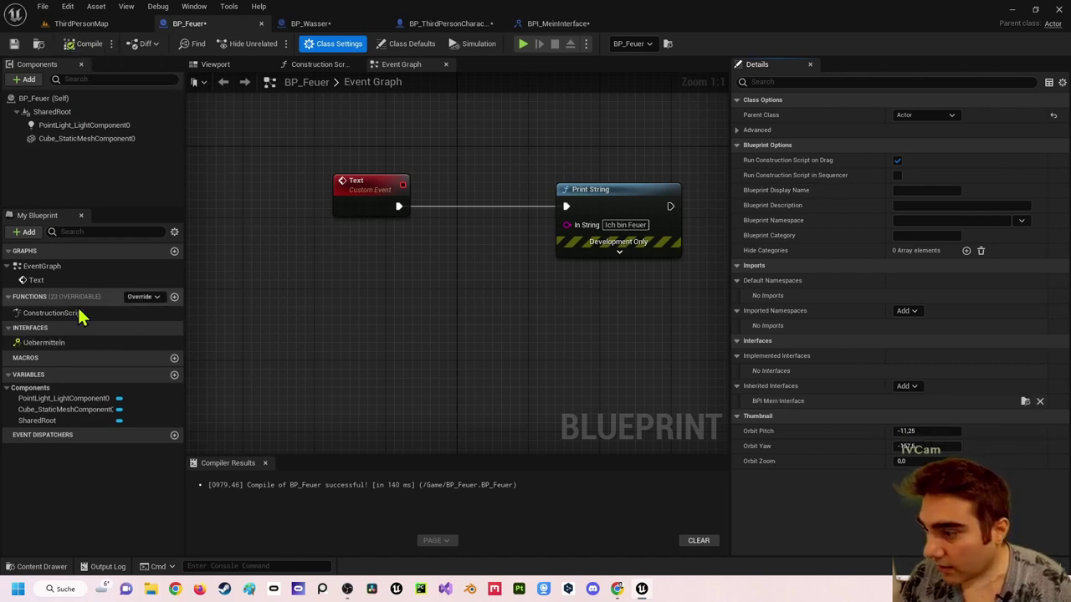
Implement Uebermitteln as an Event Uebermitteln node in BP_Feuer's graph.
{"action": "right_click_drag", "start_coordinate": [471, 247], "coordinate": [496, 198]}
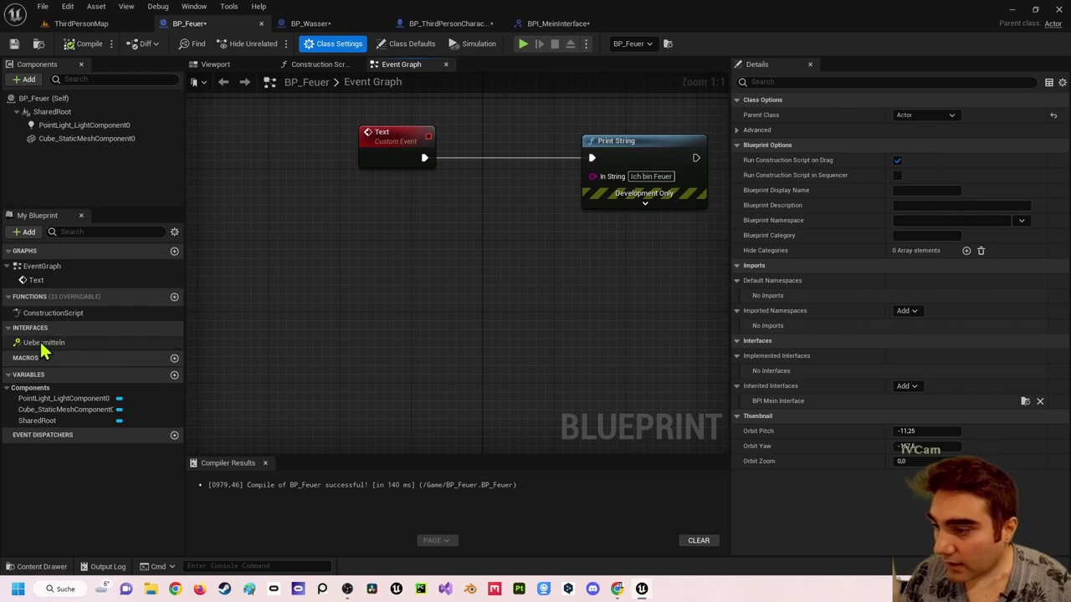
{"action": "left_click_drag", "start_coordinate": [78, 345], "coordinate": [363, 287]}
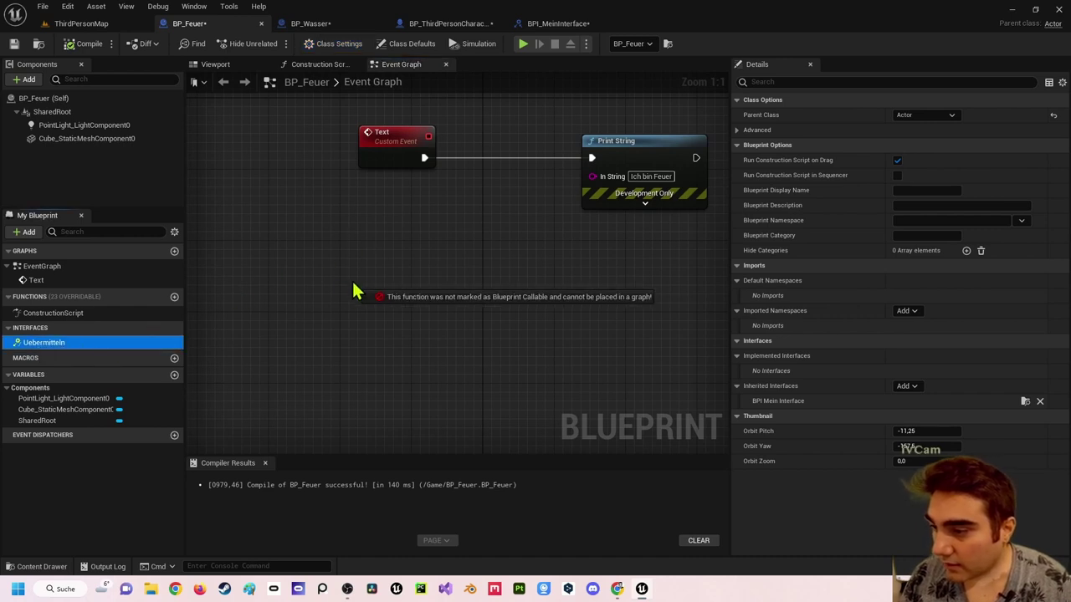
{"action": "right_click", "coordinate": [93, 343]}
{"action": "left_click", "coordinate": [120, 371]}
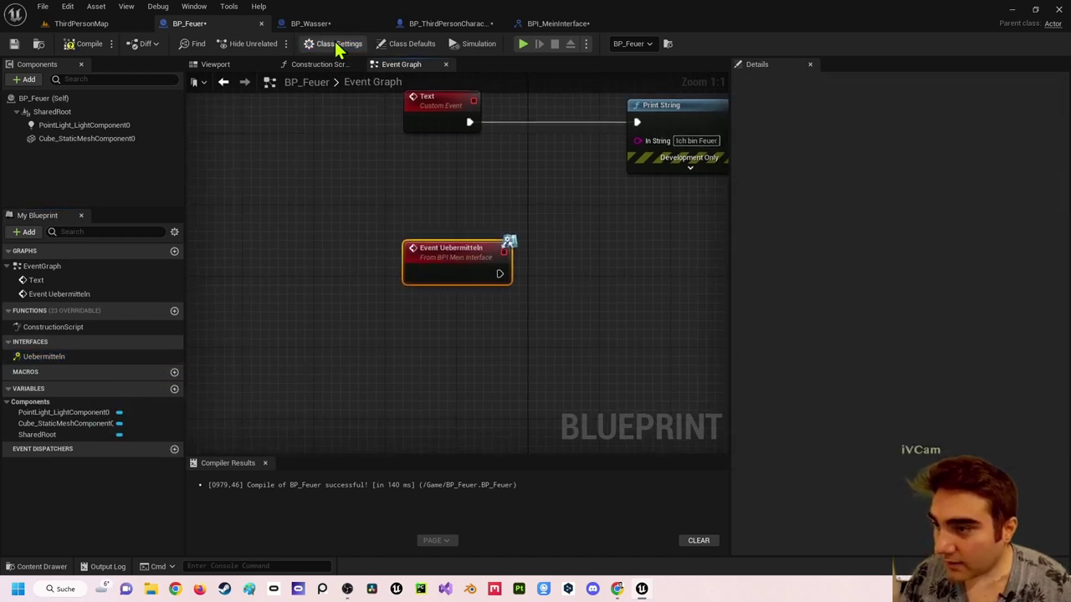
Implement Uebermitteln as an Event Uebermitteln node in BP_Wasser's graph.
{"action": "left_click", "coordinate": [311, 24]}
{"action": "right_click", "coordinate": [67, 345]}
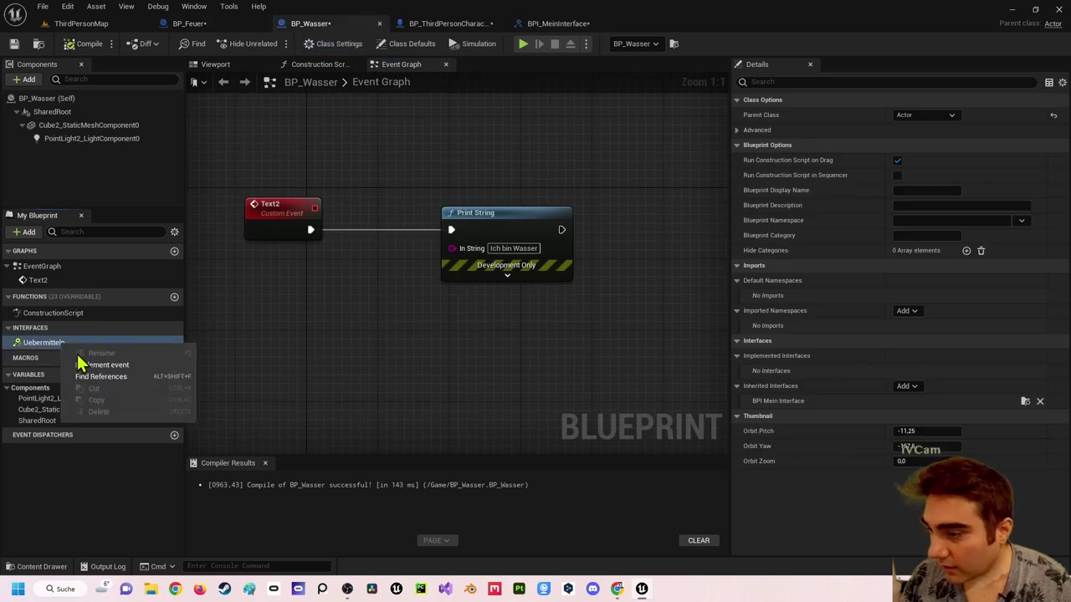
{"action": "left_click", "coordinate": [83, 355]}
{"action": "right_click_drag", "start_coordinate": [452, 378], "coordinate": [402, 418]}
{"action": "right_click", "coordinate": [403, 176]}
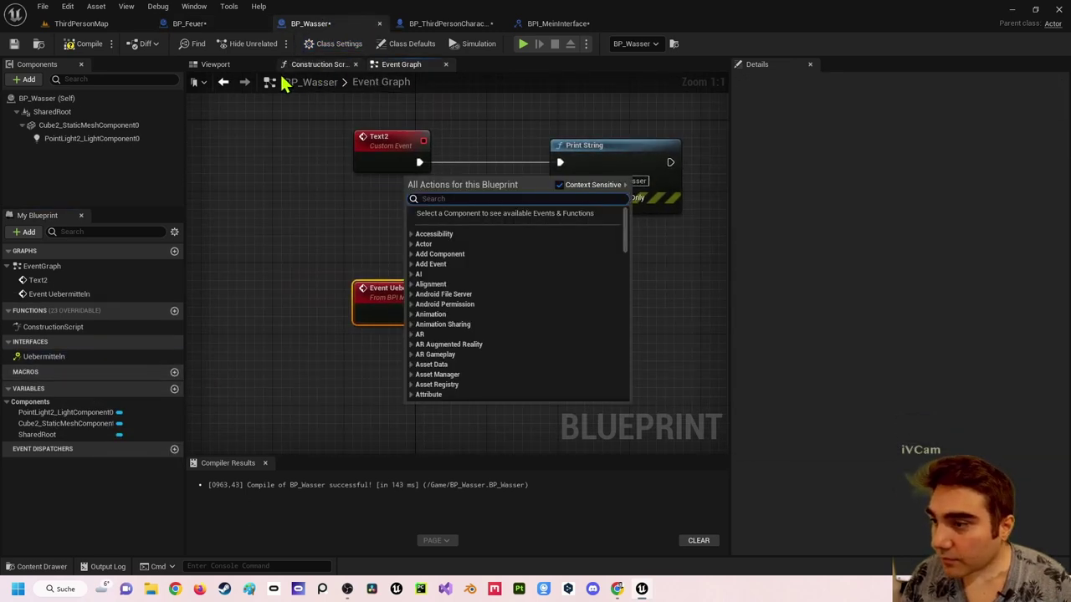
{"action": "left_click", "coordinate": [343, 245]}
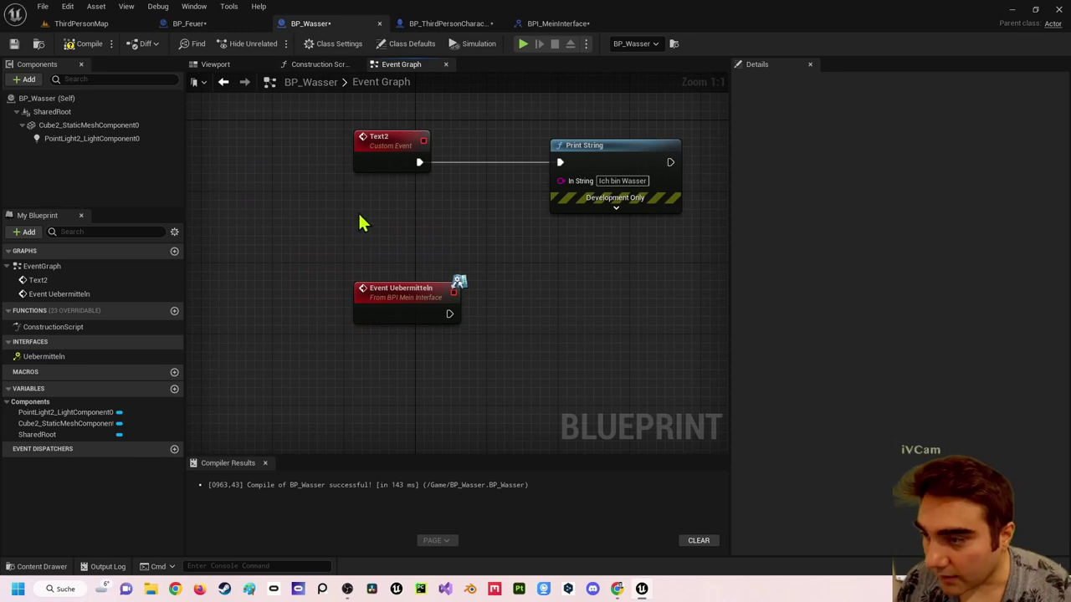
{"action": "left_click", "coordinate": [540, 24]}
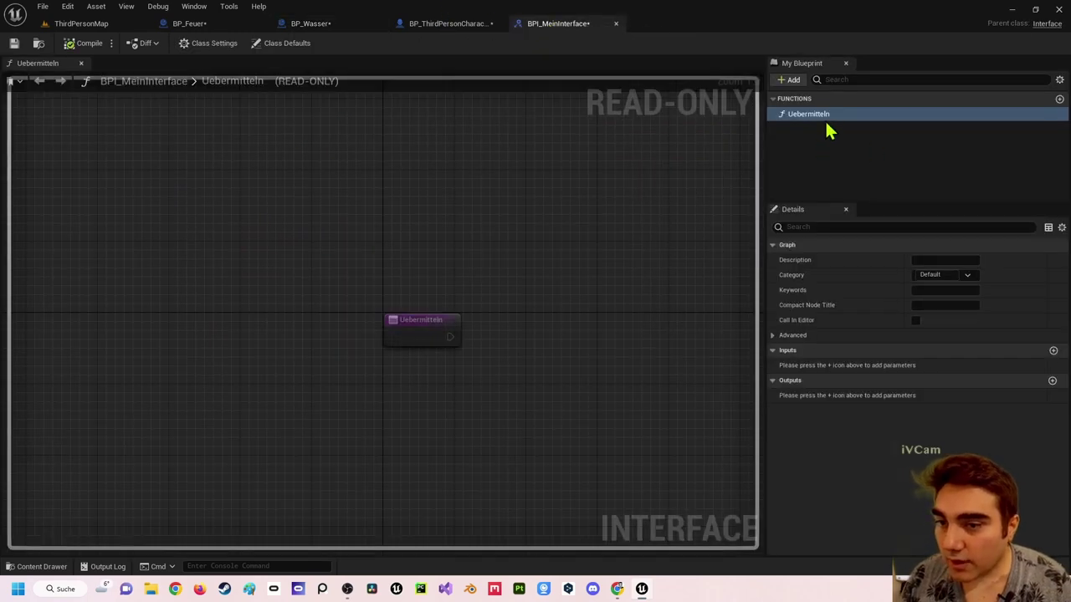
Delete both Cast nodes and their Text calls after Event Hit in BP_ThirdPersonCharacter.
{"action": "left_click", "coordinate": [448, 26]}
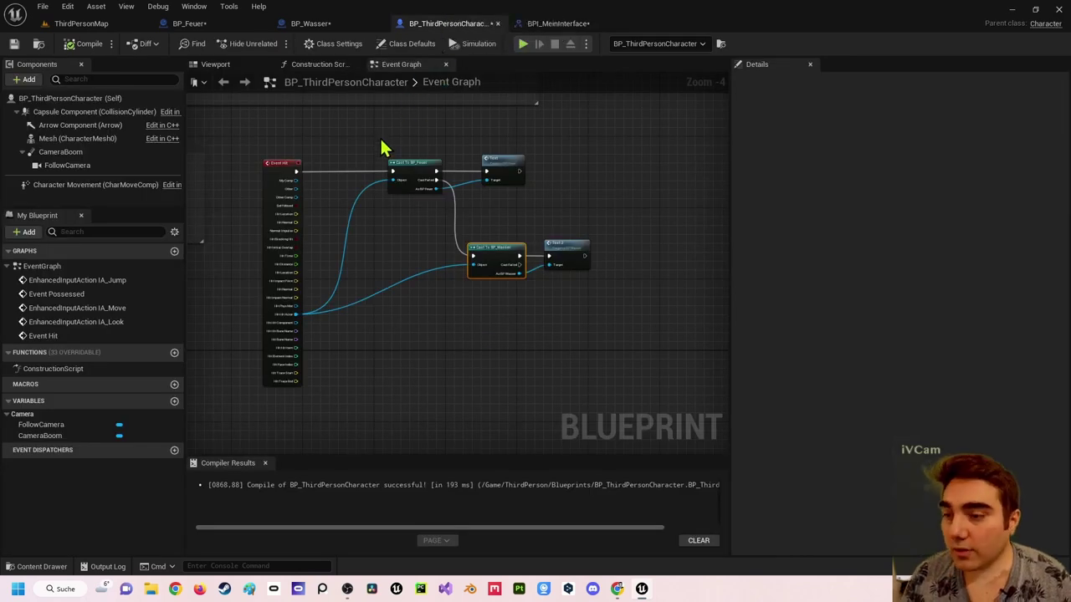
{"action": "left_click_drag", "start_coordinate": [381, 145], "coordinate": [585, 262]}
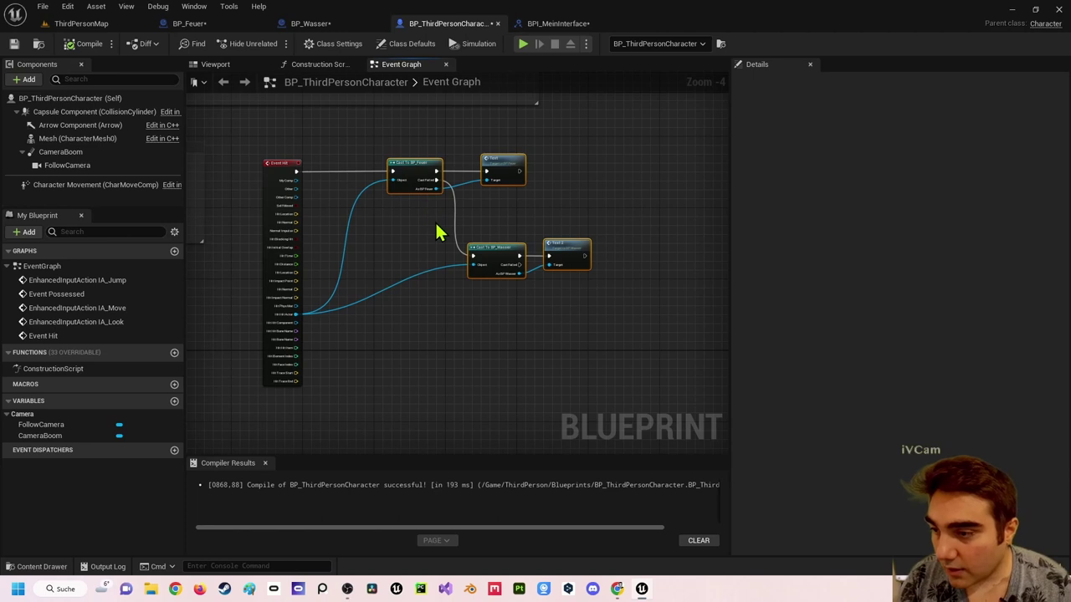
{"action": "key", "text": "Delete"}
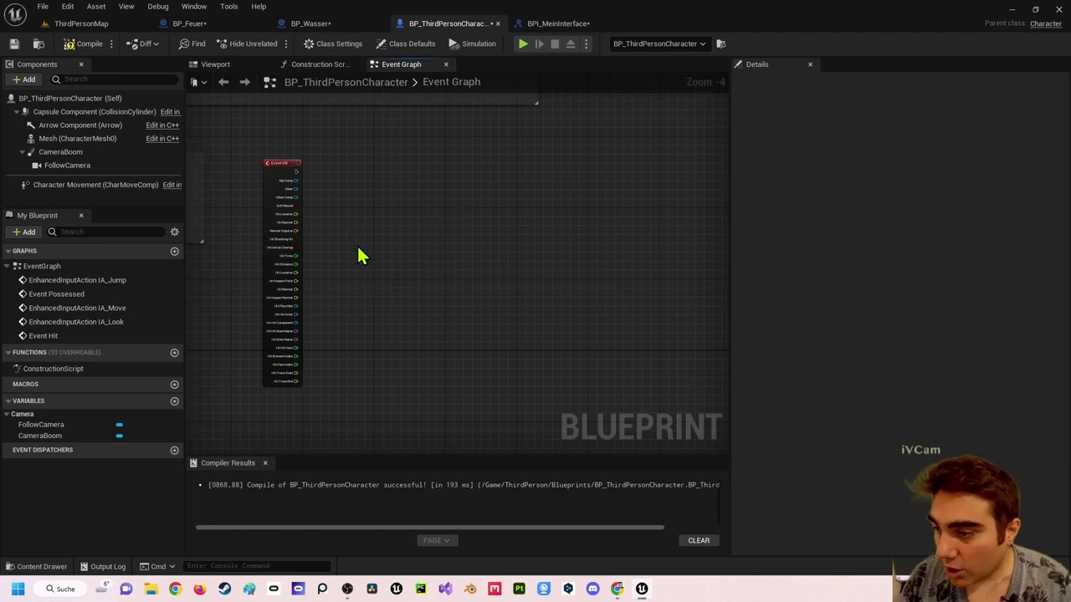
{"action": "scroll", "coordinate": [360, 209], "scroll_direction": "up", "scroll_amount": 1}
{"action": "left_click_drag", "start_coordinate": [357, 165], "coordinate": [492, 172]}
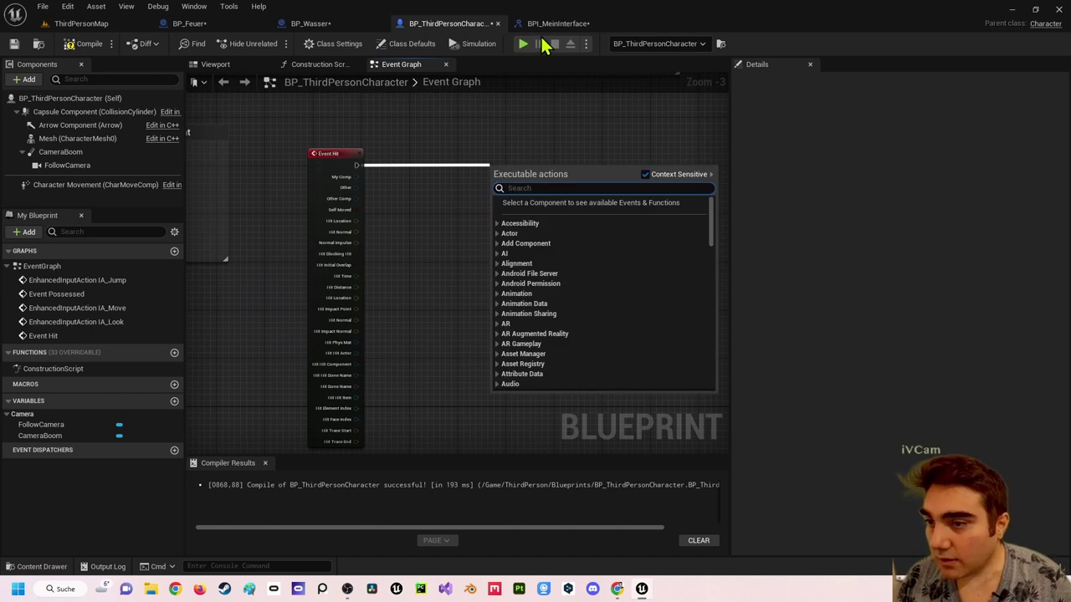
Add an Uebermitteln (Message) node after Event Hit and wire Hit Actor into its Target.
{"action": "type", "text": "ue"}
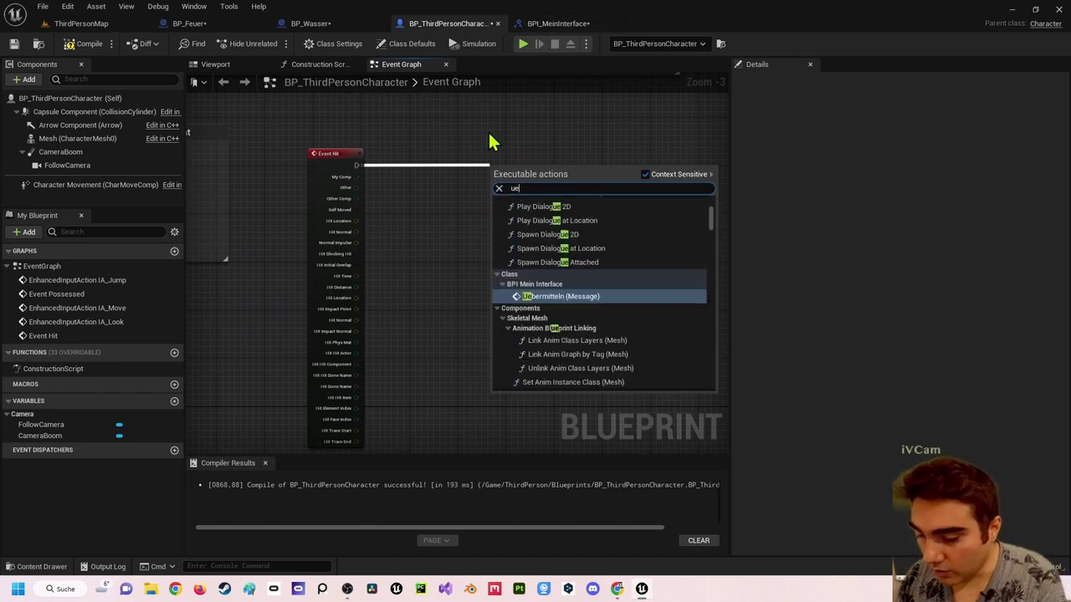
{"action": "type", "text": "ber"}
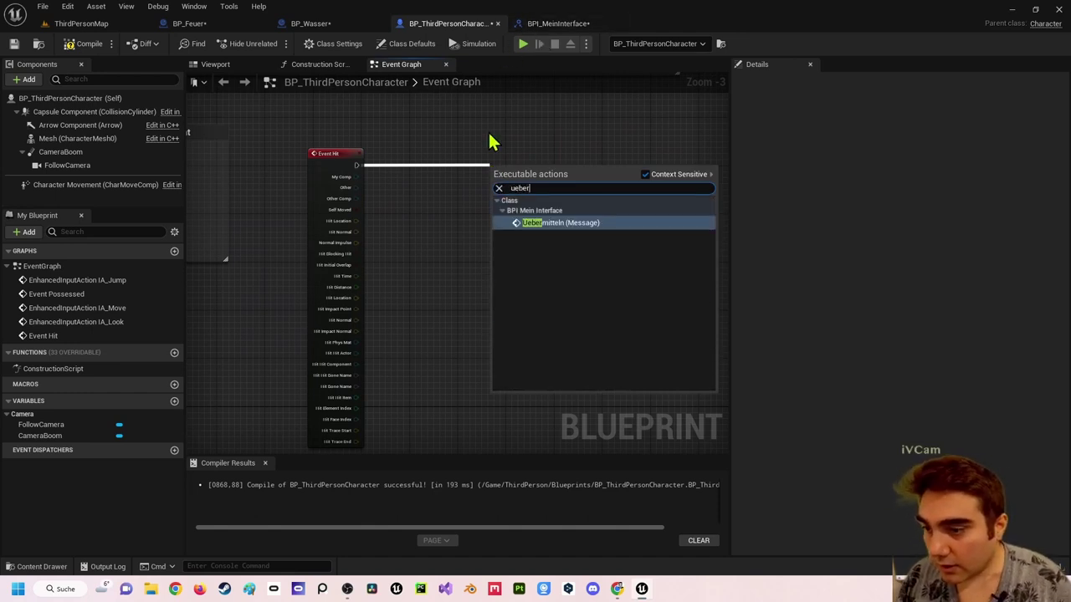
{"action": "left_click", "coordinate": [585, 223]}
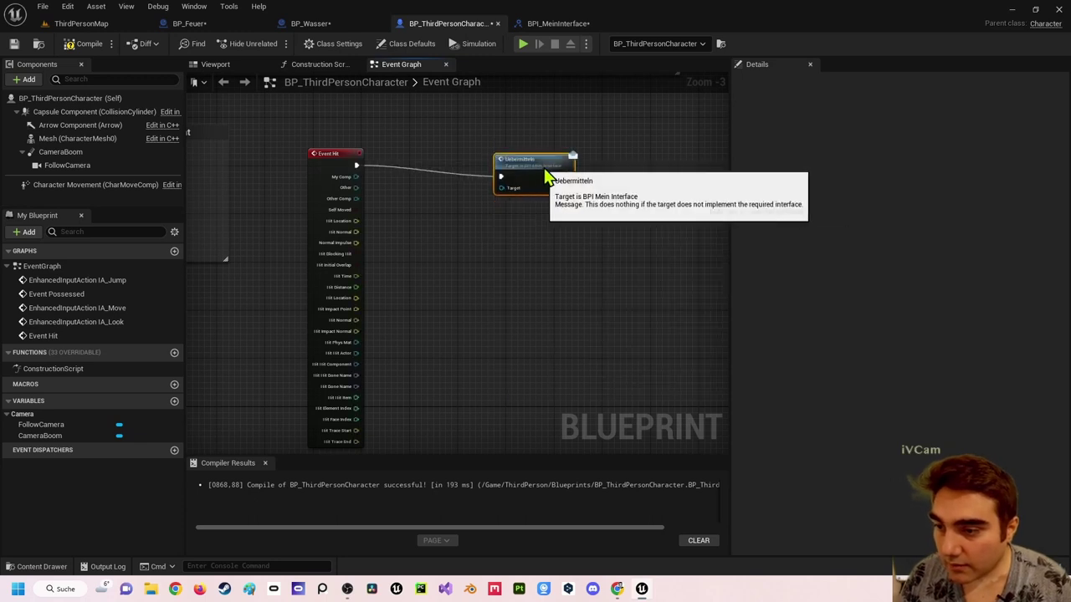
{"action": "left_click_drag", "start_coordinate": [513, 184], "coordinate": [573, 166]}
{"action": "scroll", "coordinate": [573, 167], "scroll_direction": "up", "scroll_amount": 1}
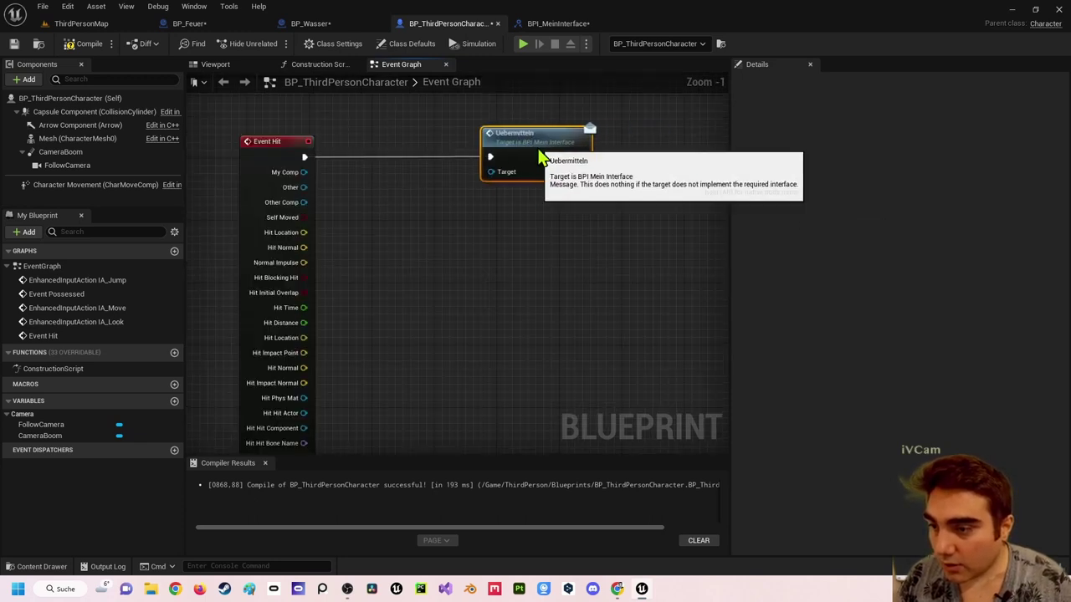
{"action": "scroll", "coordinate": [393, 321], "scroll_direction": "up", "scroll_amount": 1}
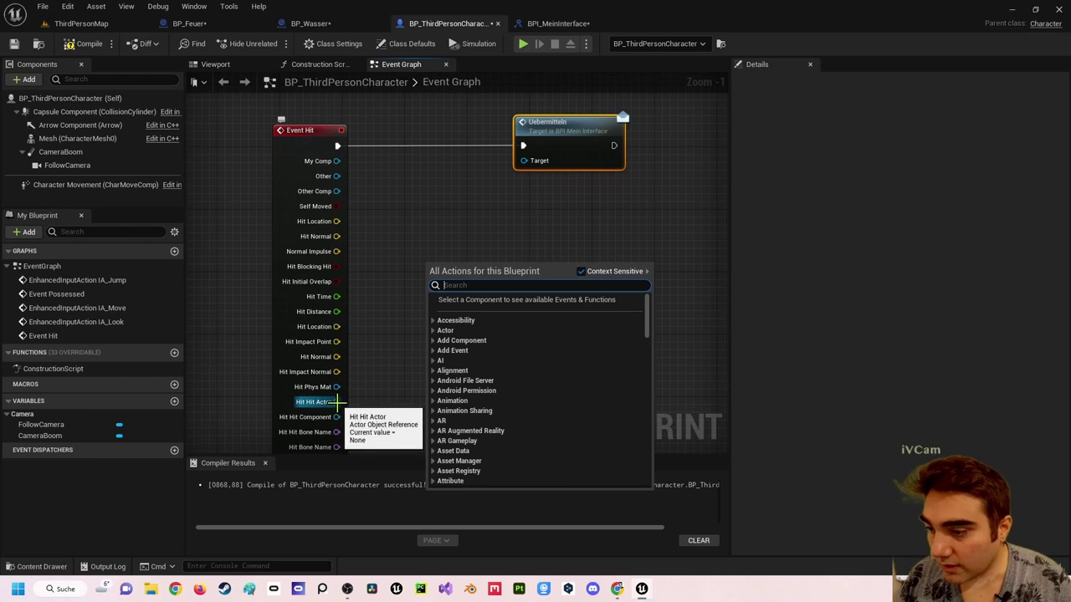
{"action": "left_click_drag", "start_coordinate": [336, 402], "coordinate": [540, 173]}
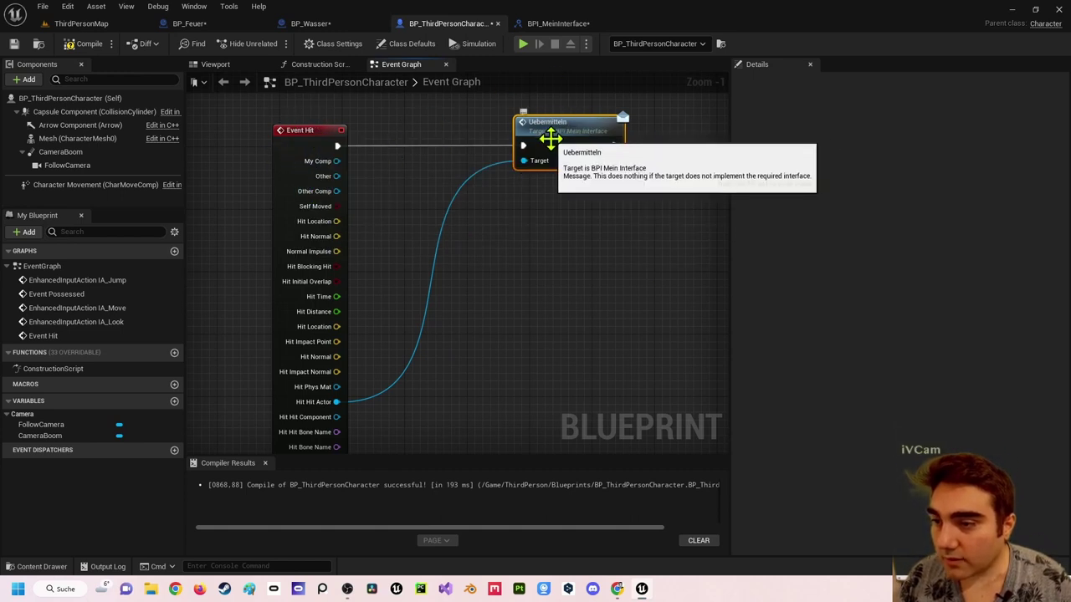
{"action": "left_click", "coordinate": [306, 29]}
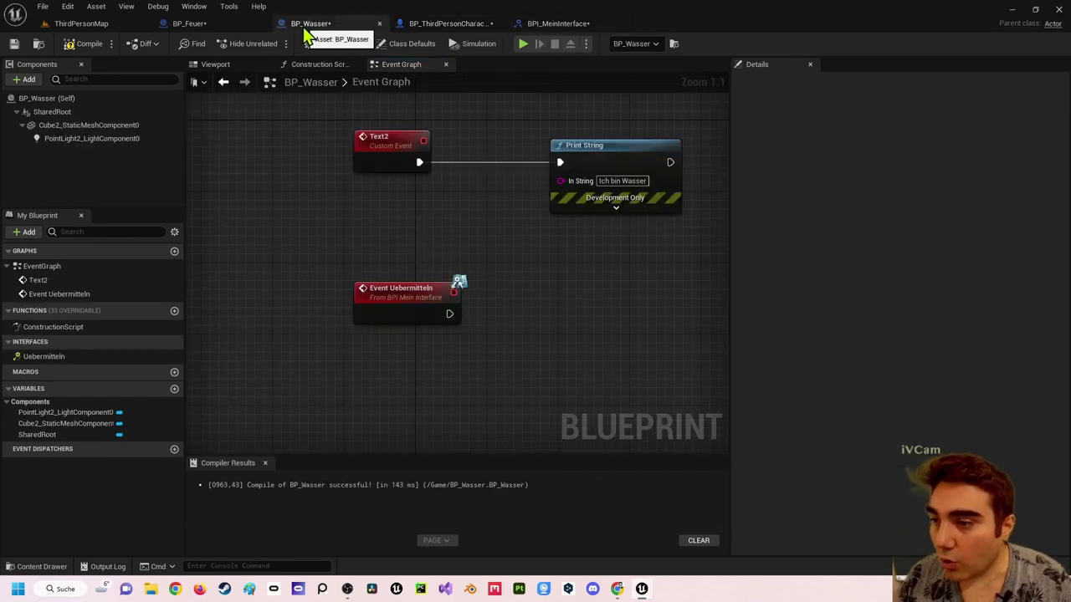
In BP_Wasser, rewire Print String from Text2 to Event Uebermitteln and compile.
{"action": "left_click", "coordinate": [190, 23]}
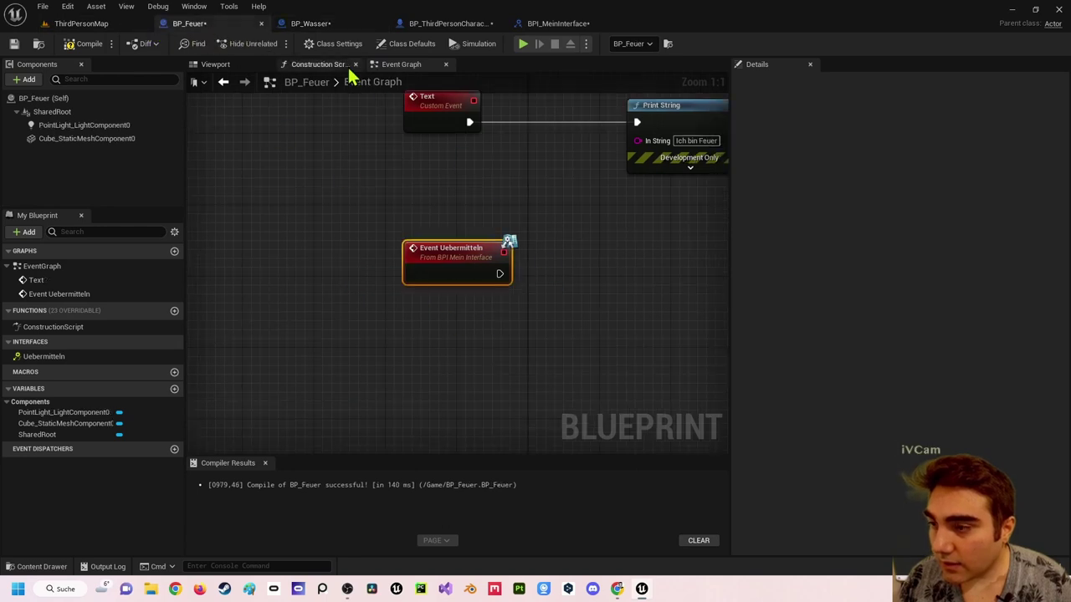
{"action": "left_click", "coordinate": [322, 25]}
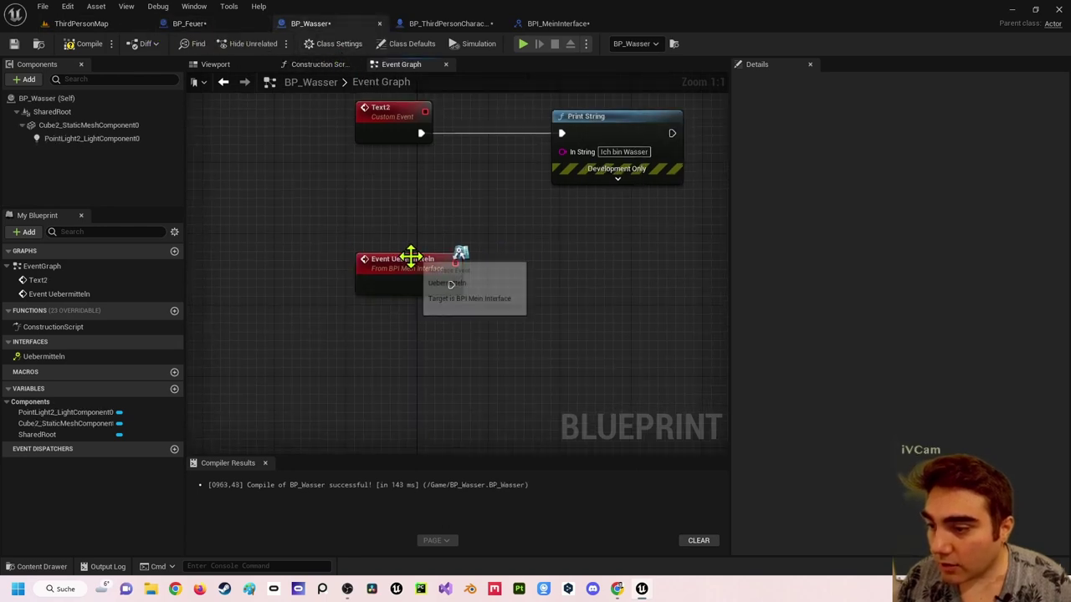
{"action": "left_click_drag", "start_coordinate": [442, 311], "coordinate": [553, 325]}
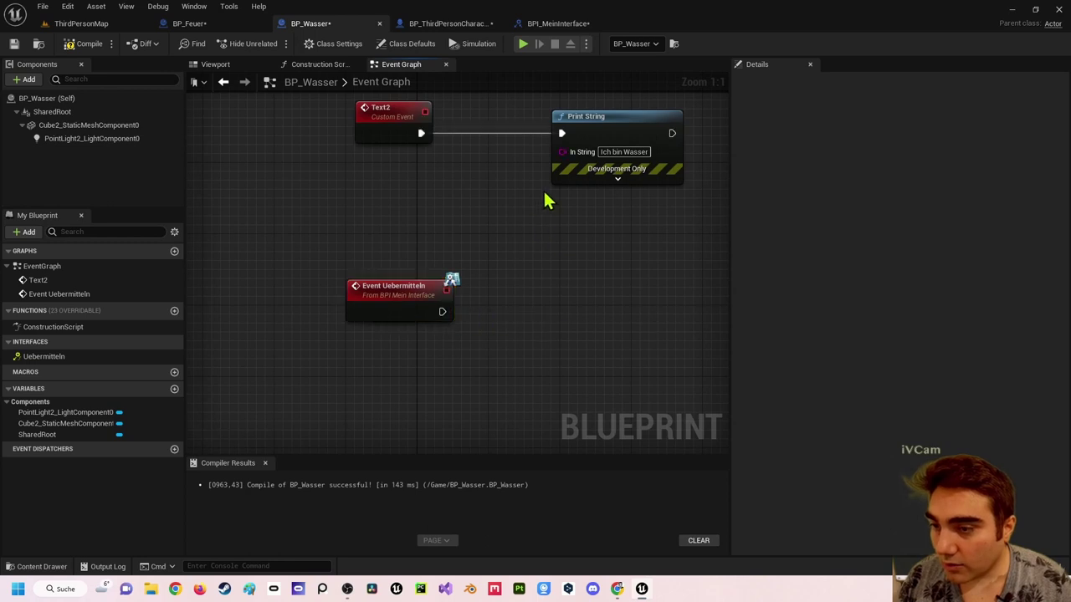
{"action": "left_click", "coordinate": [561, 133], "text": "alt"}
{"action": "left_click_drag", "start_coordinate": [581, 119], "coordinate": [570, 287]}
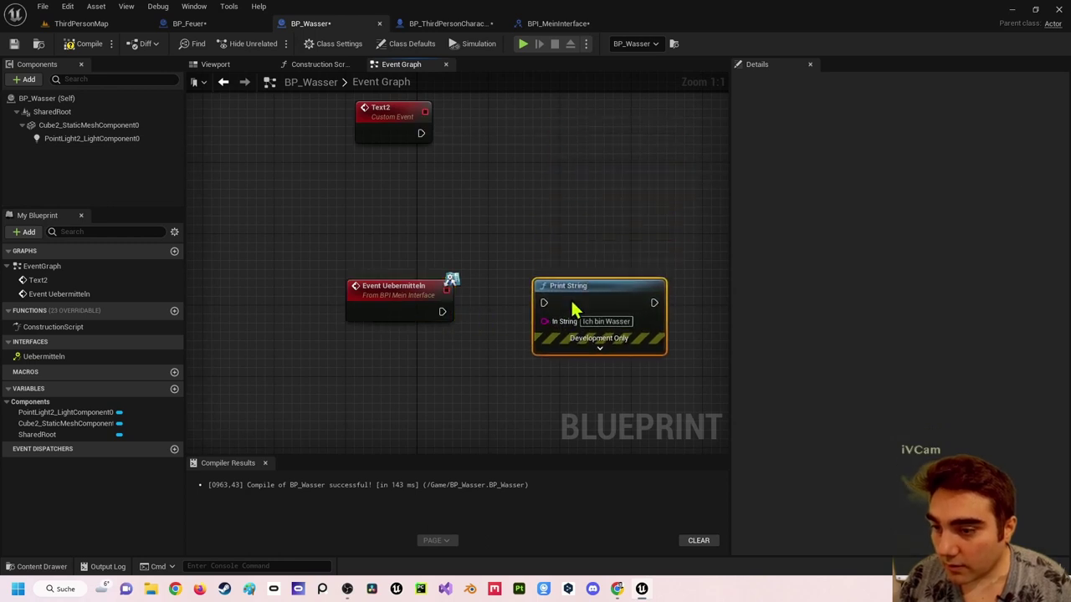
{"action": "left_click_drag", "start_coordinate": [443, 311], "coordinate": [553, 303]}
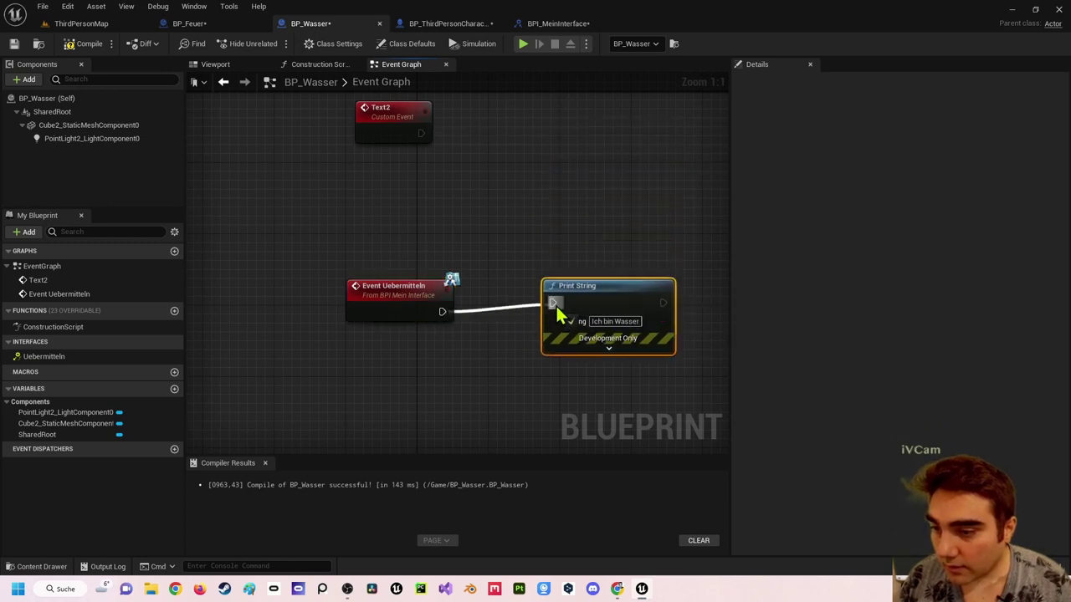
{"action": "left_click", "coordinate": [305, 193]}
{"action": "left_click", "coordinate": [71, 43]}
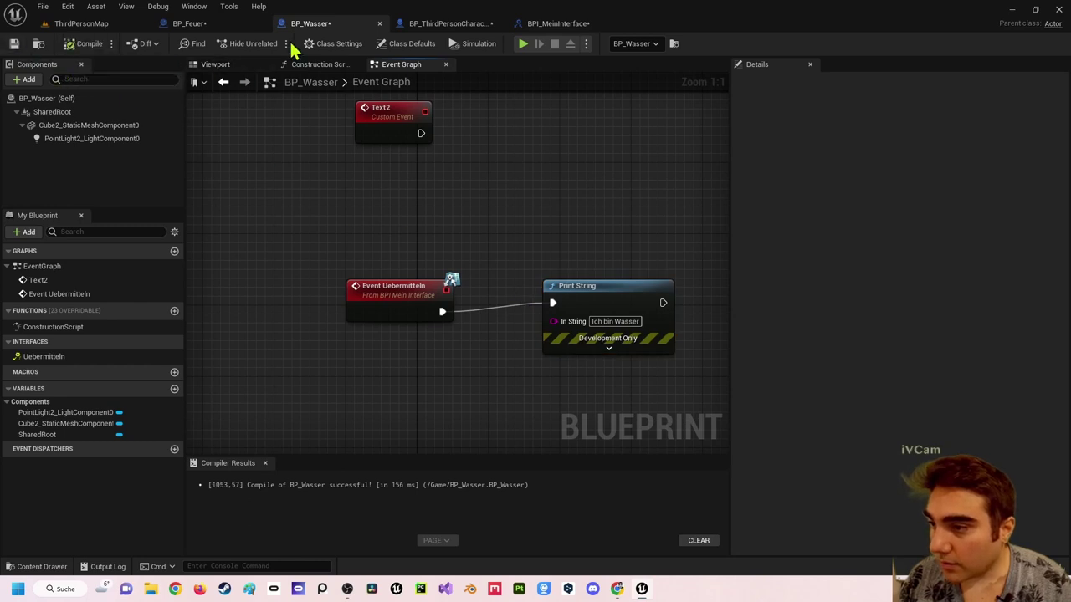
In BP_Feuer, rewire the 'Ich bin Feuer' Print String from Text to Event Uebermitteln and compile.
{"action": "left_click", "coordinate": [219, 26]}
{"action": "right_click_drag", "start_coordinate": [564, 196], "coordinate": [475, 221]}
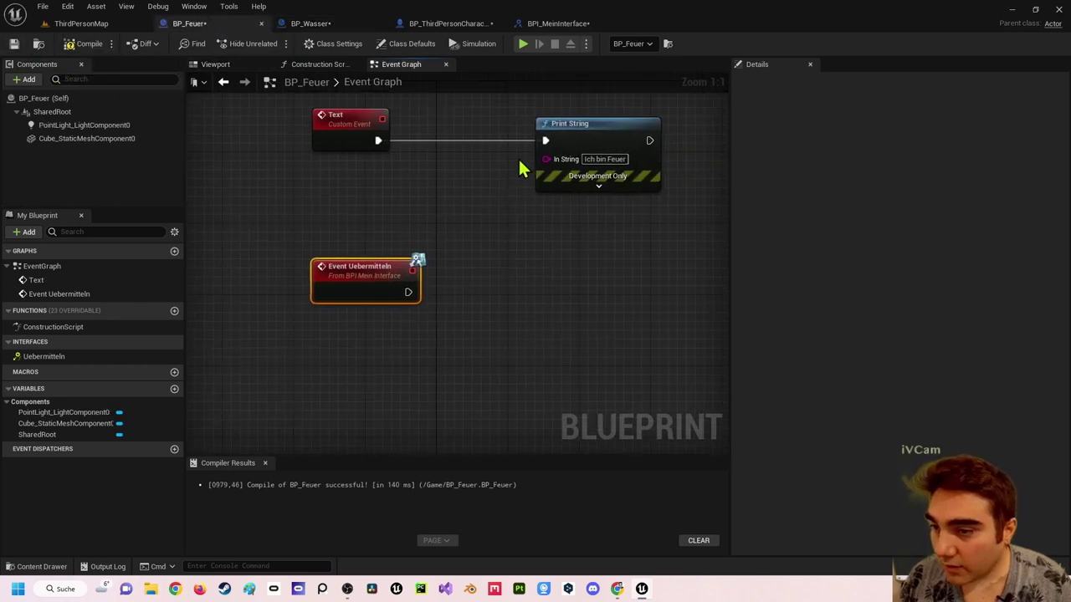
{"action": "left_click", "coordinate": [543, 144], "text": "alt"}
{"action": "left_click_drag", "start_coordinate": [574, 143], "coordinate": [563, 285]}
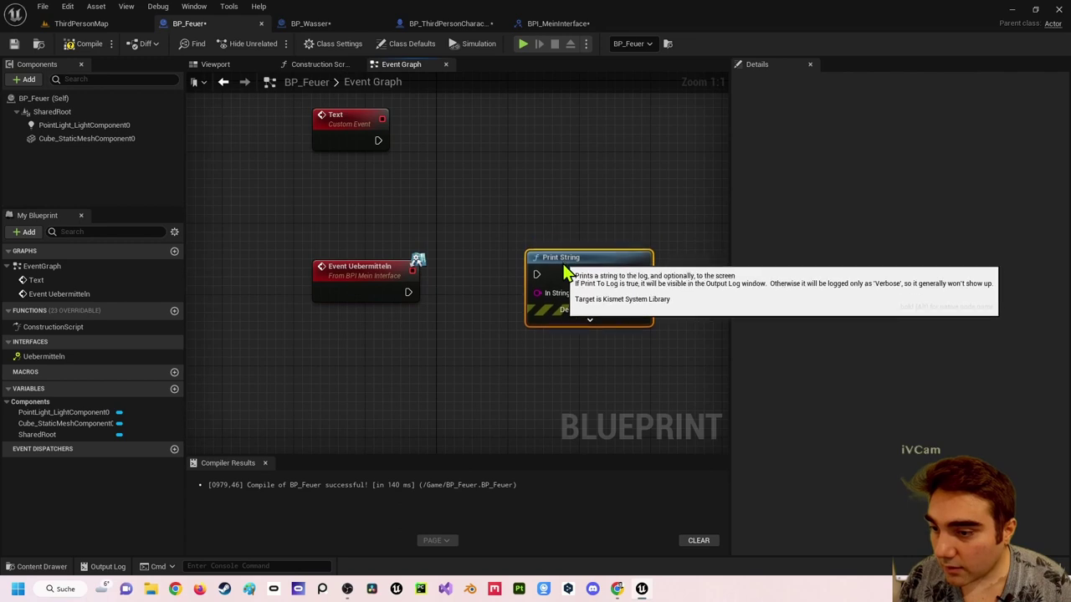
{"action": "left_click_drag", "start_coordinate": [408, 294], "coordinate": [538, 285]}
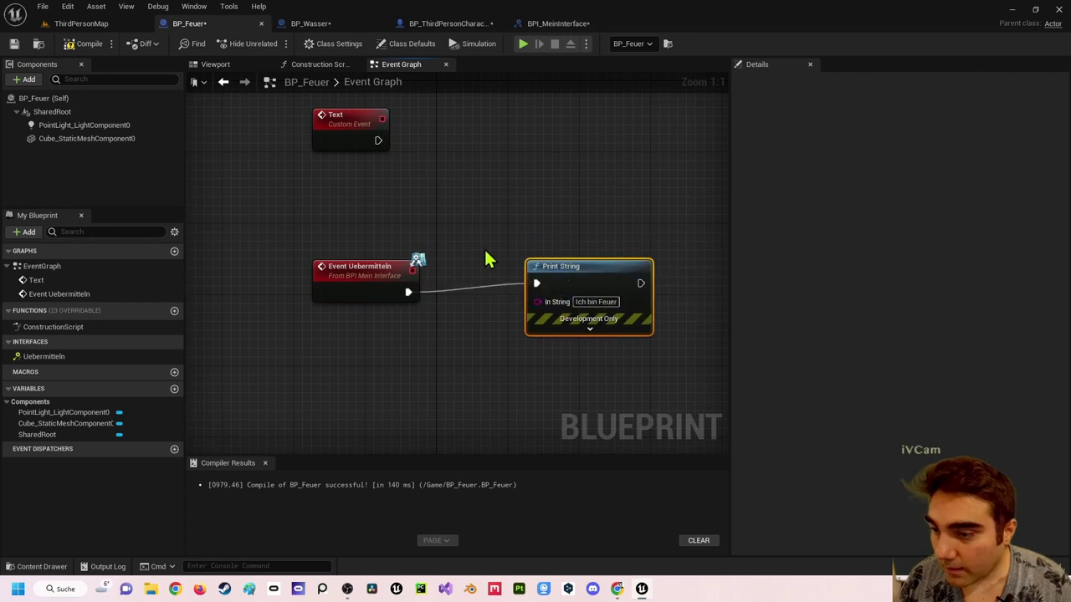
{"action": "left_click", "coordinate": [73, 47]}
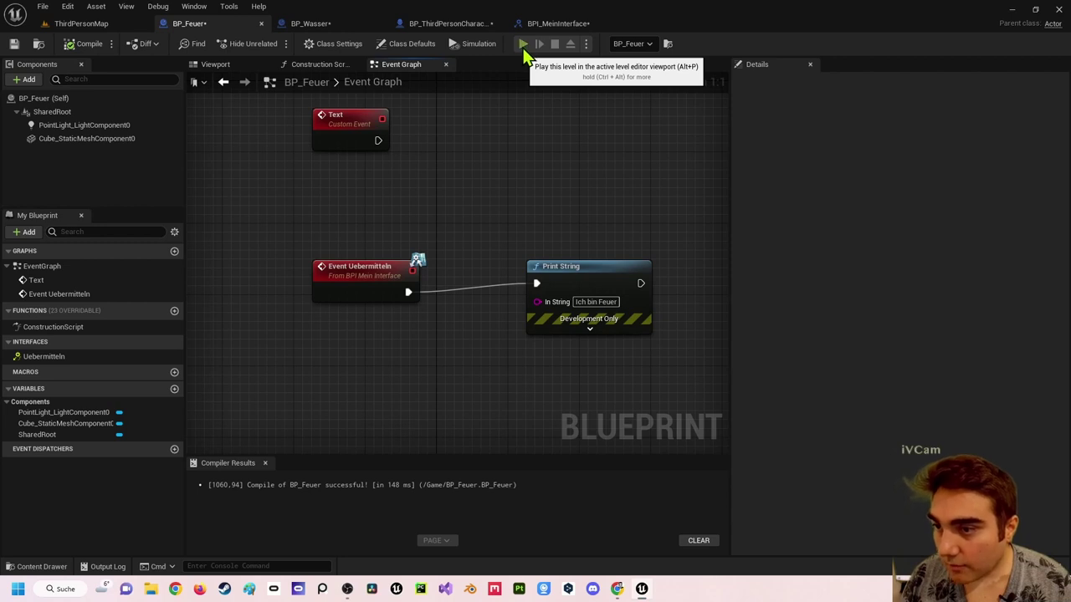
{"action": "left_click", "coordinate": [523, 46]}
{"action": "key", "text": "w"}
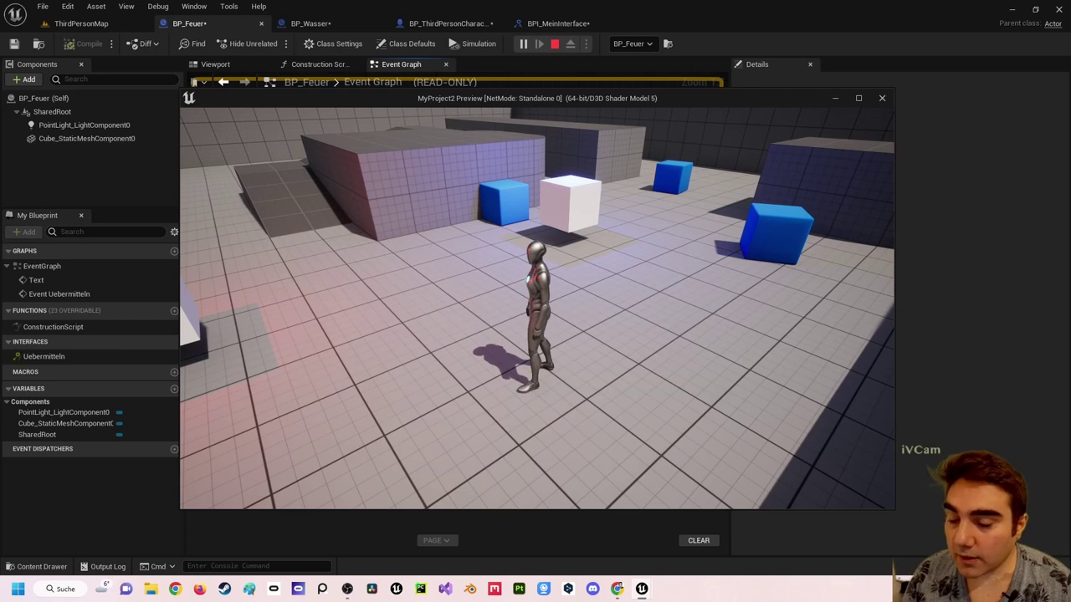
{"action": "key", "text": "Escape"}
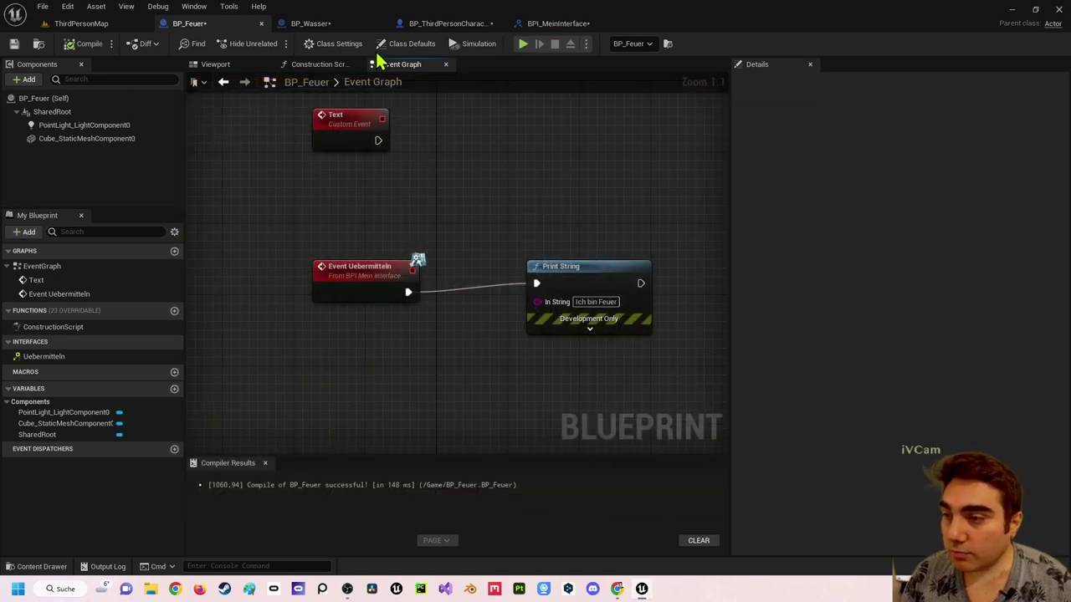
Move the Uebermitteln node closer to Event Hit in BP_ThirdPersonCharacter's graph.
{"action": "left_click", "coordinate": [446, 25]}
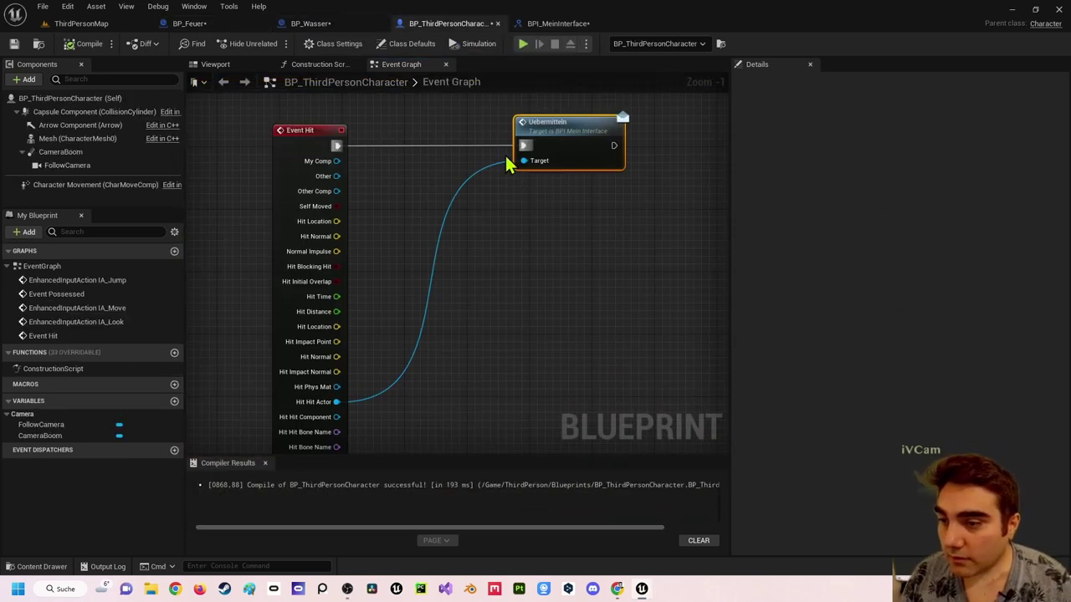
{"action": "right_click_drag", "start_coordinate": [596, 208], "coordinate": [548, 245]}
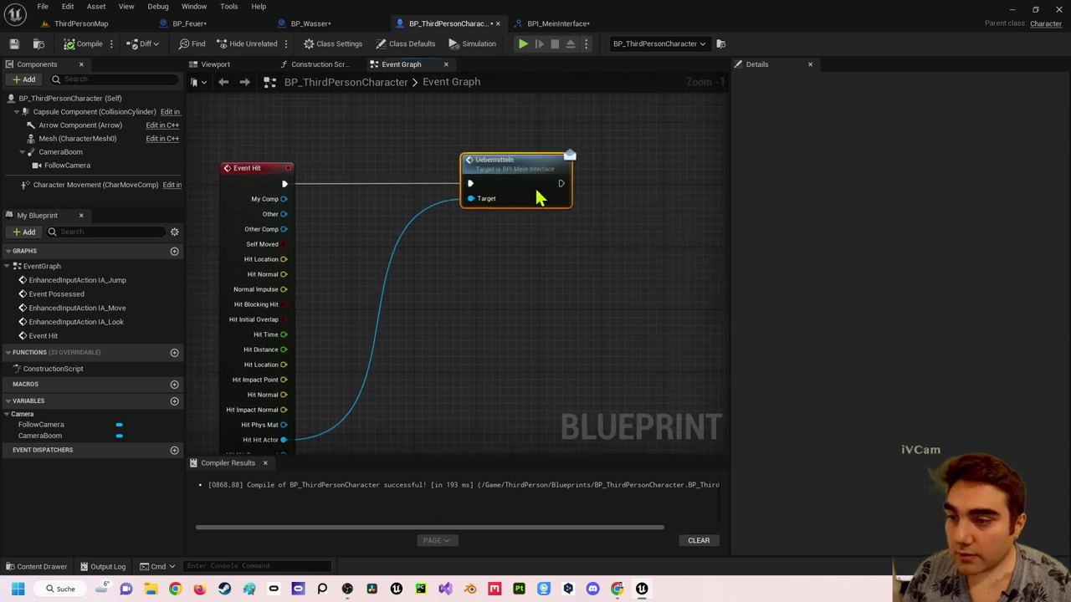
{"action": "left_click_drag", "start_coordinate": [538, 195], "coordinate": [493, 188]}
{"action": "left_click", "coordinate": [507, 246]}
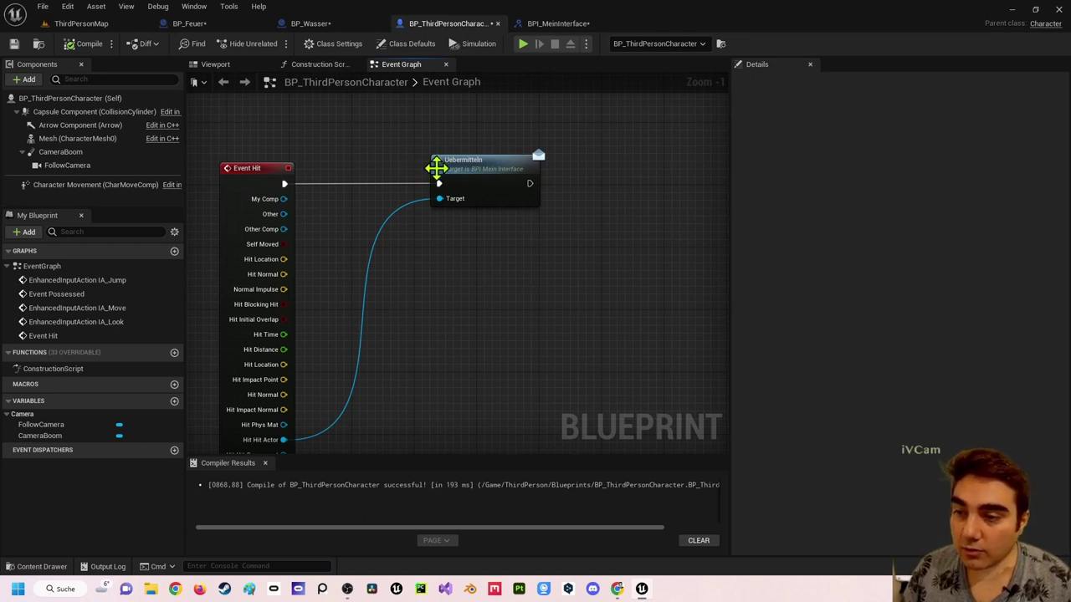
{"action": "left_click", "coordinate": [468, 166]}
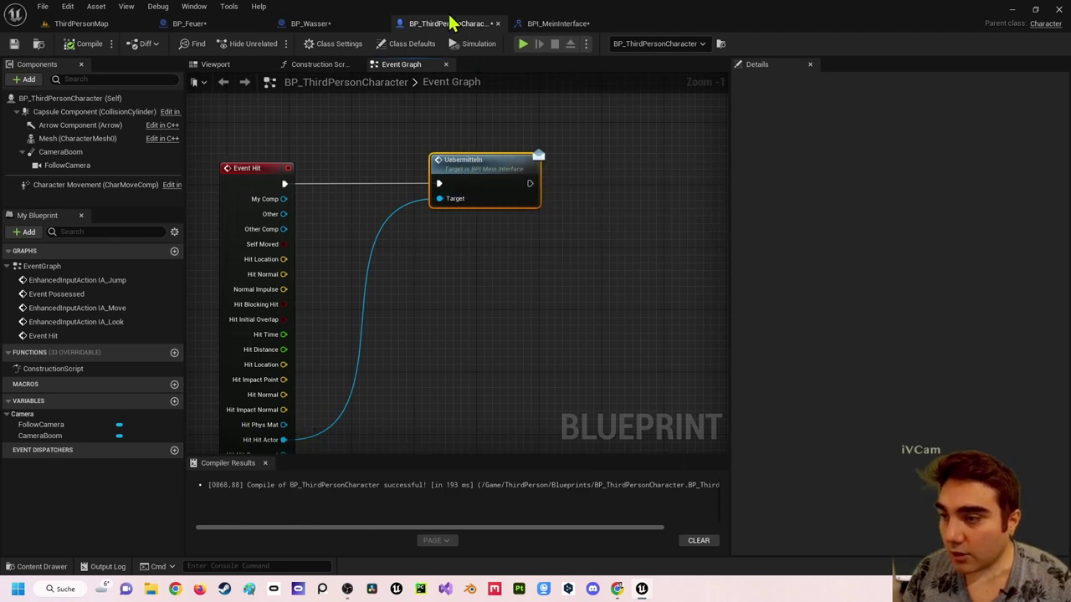
{"action": "left_click", "coordinate": [339, 22]}
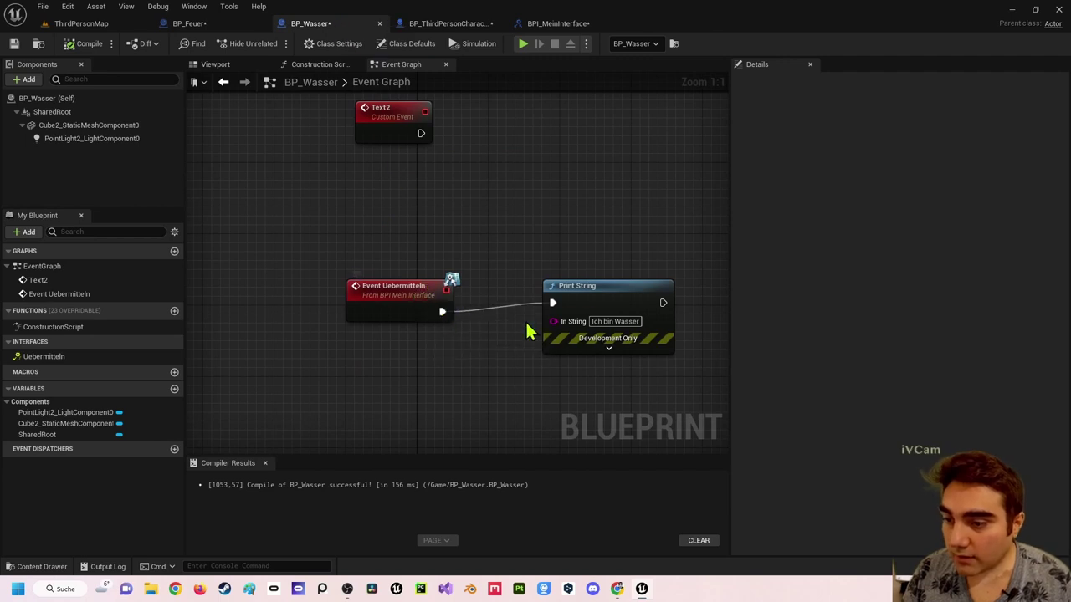
{"action": "left_click", "coordinate": [447, 22]}
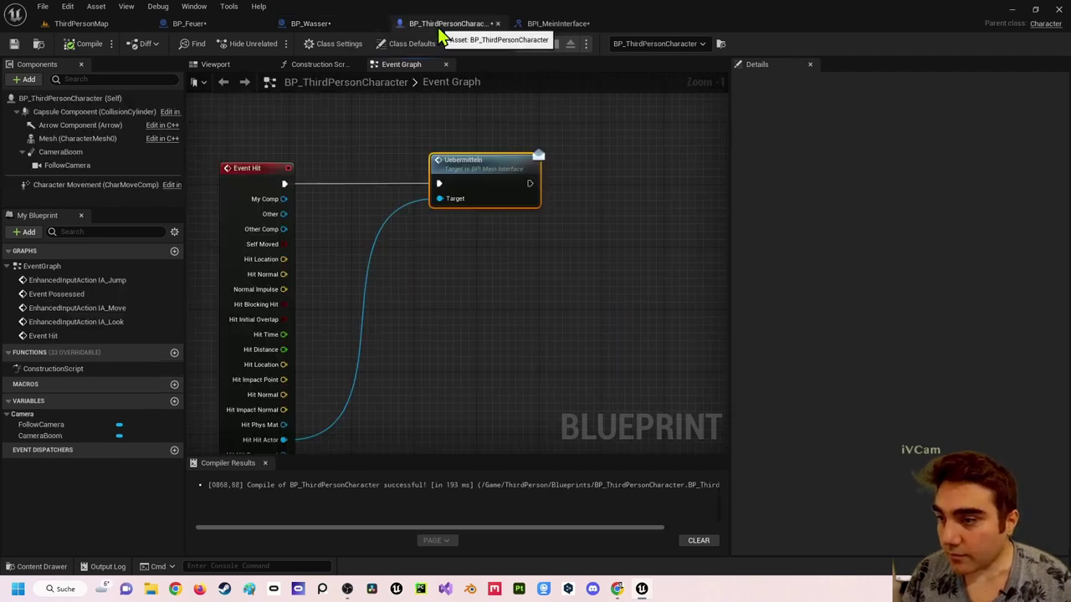